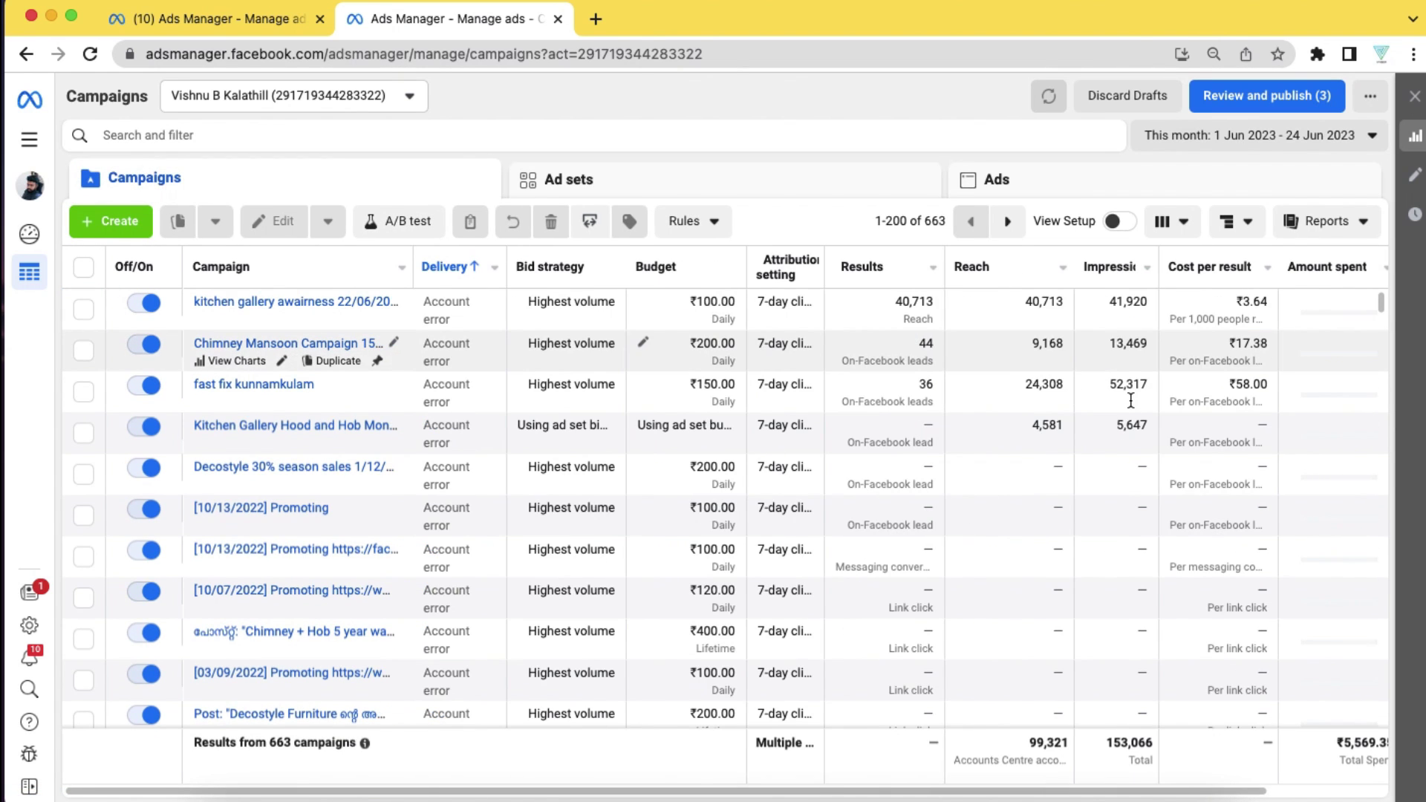
Look over the campaign table's results, reach, cost per result, amount spent and end date columns.
{"action": "scroll", "coordinate": [1132, 407], "scroll_direction": "right", "scroll_amount": 3}
{"action": "scroll", "coordinate": [1114, 407], "scroll_direction": "right", "scroll_amount": 2}
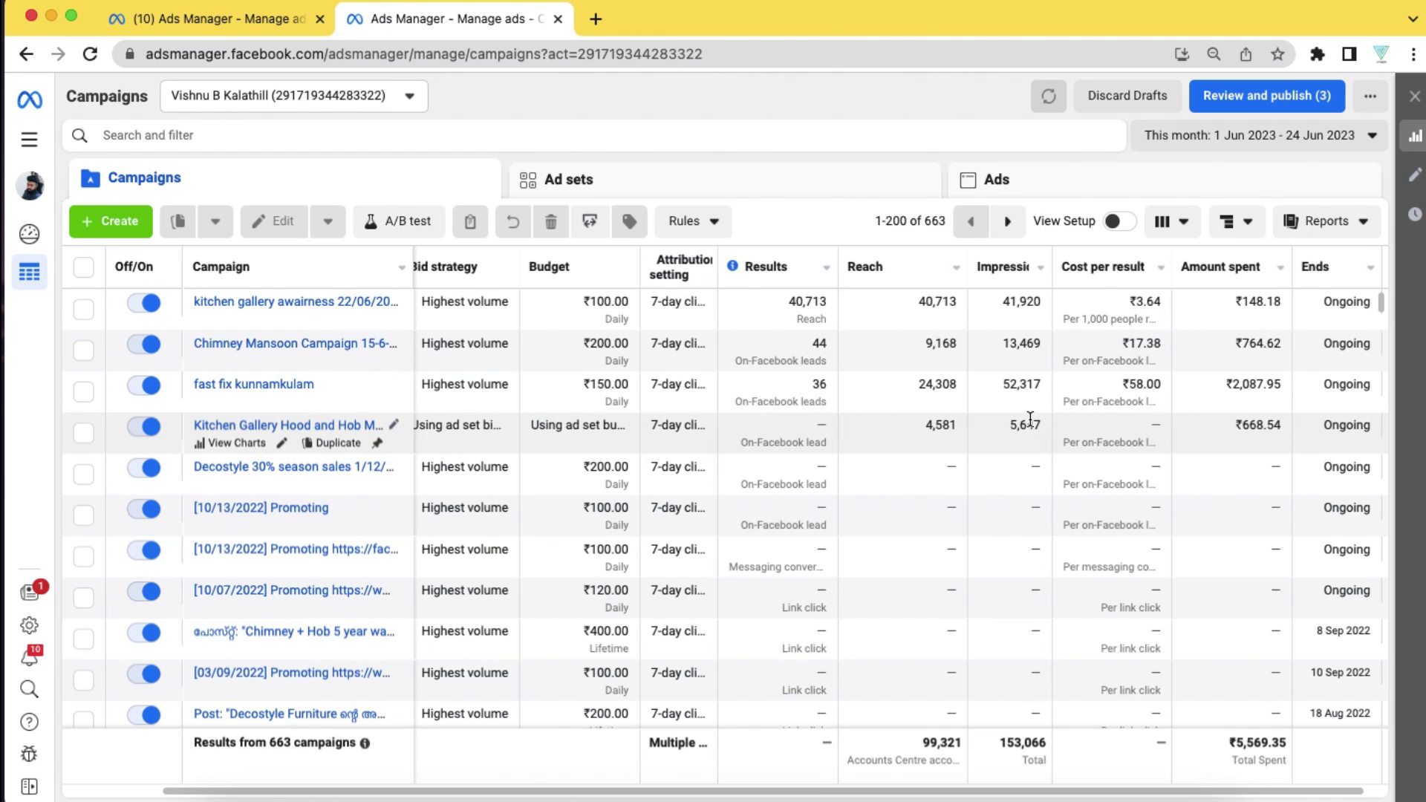
{"action": "scroll", "coordinate": [706, 379], "scroll_direction": "left", "scroll_amount": 3}
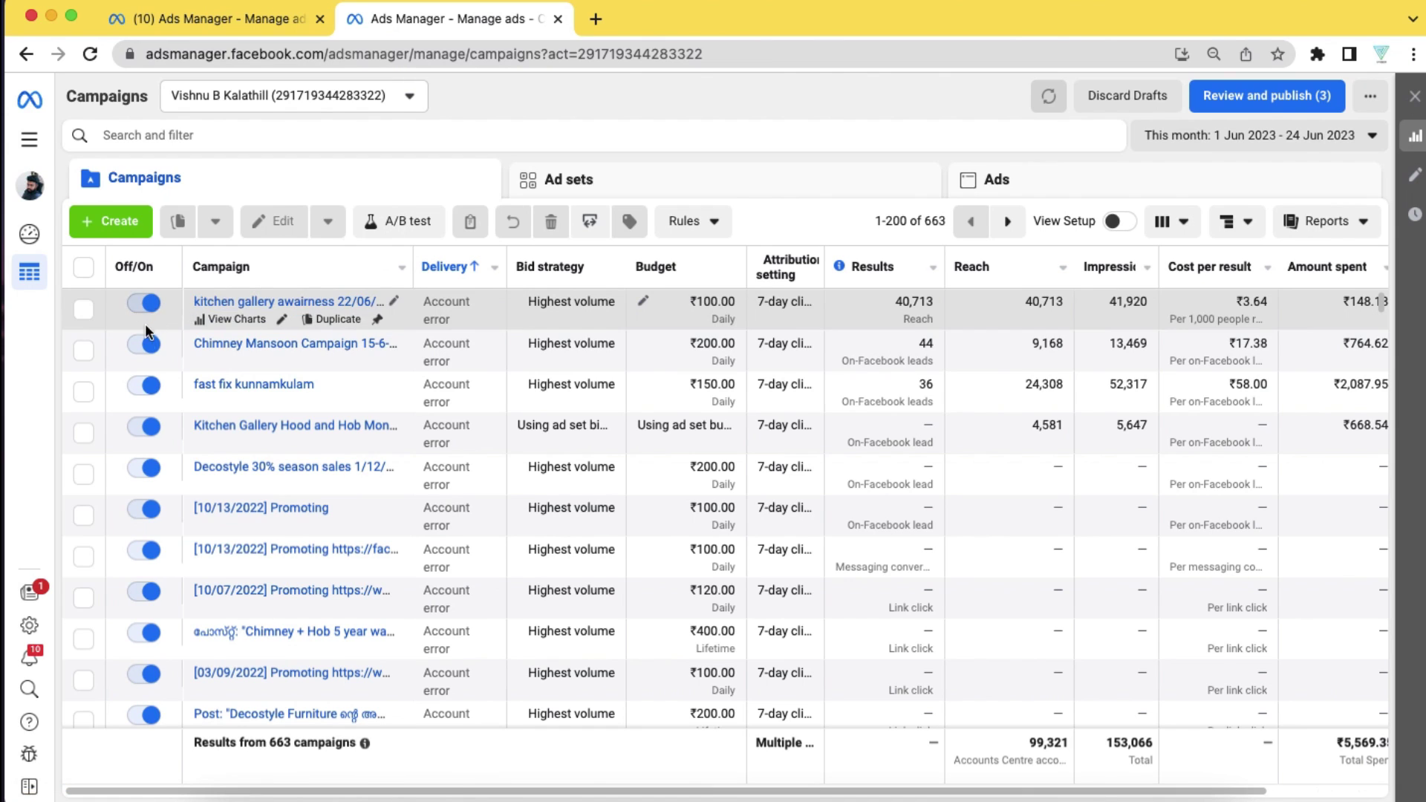
{"action": "mouse_move", "coordinate": [152, 386]}
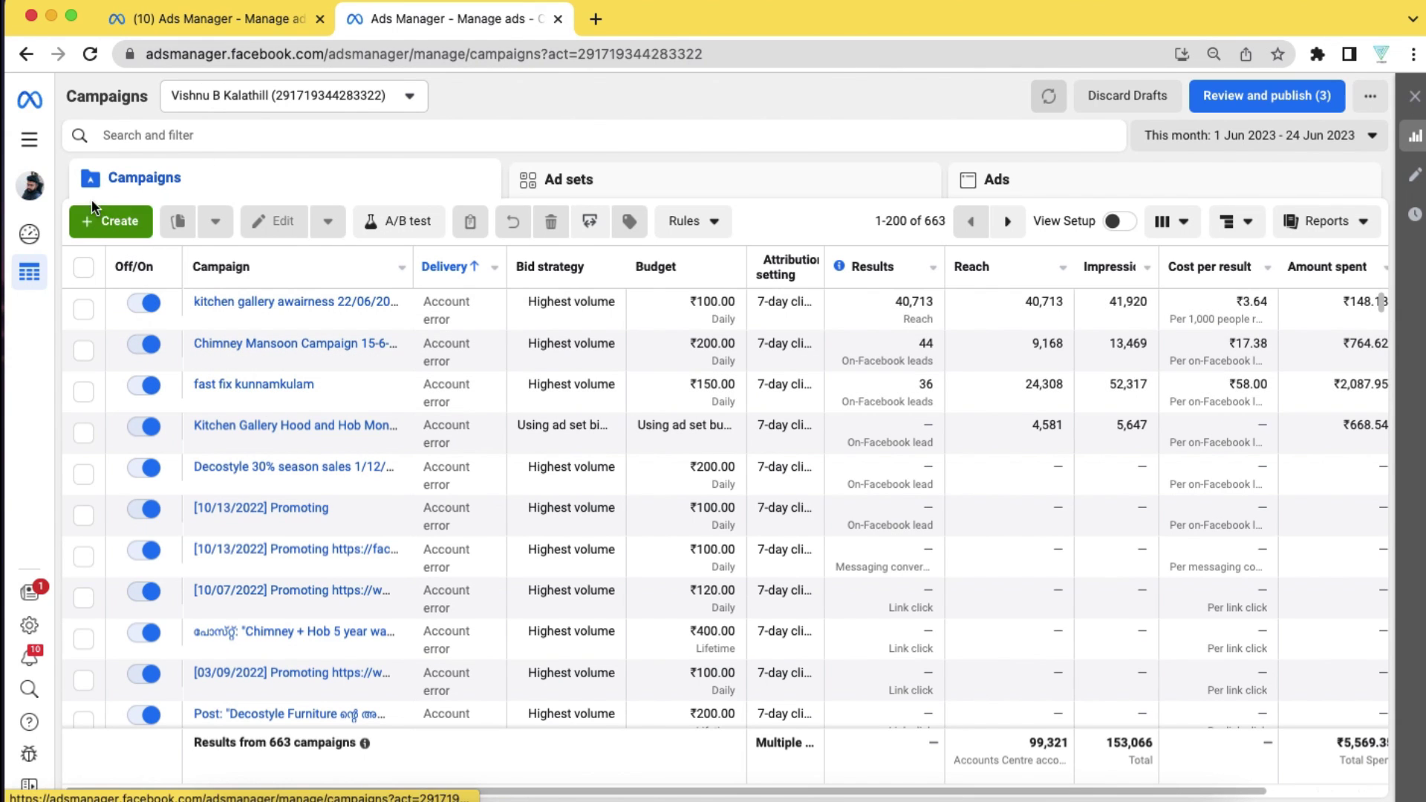
{"action": "left_click", "coordinate": [245, 186]}
{"action": "left_click", "coordinate": [669, 181]}
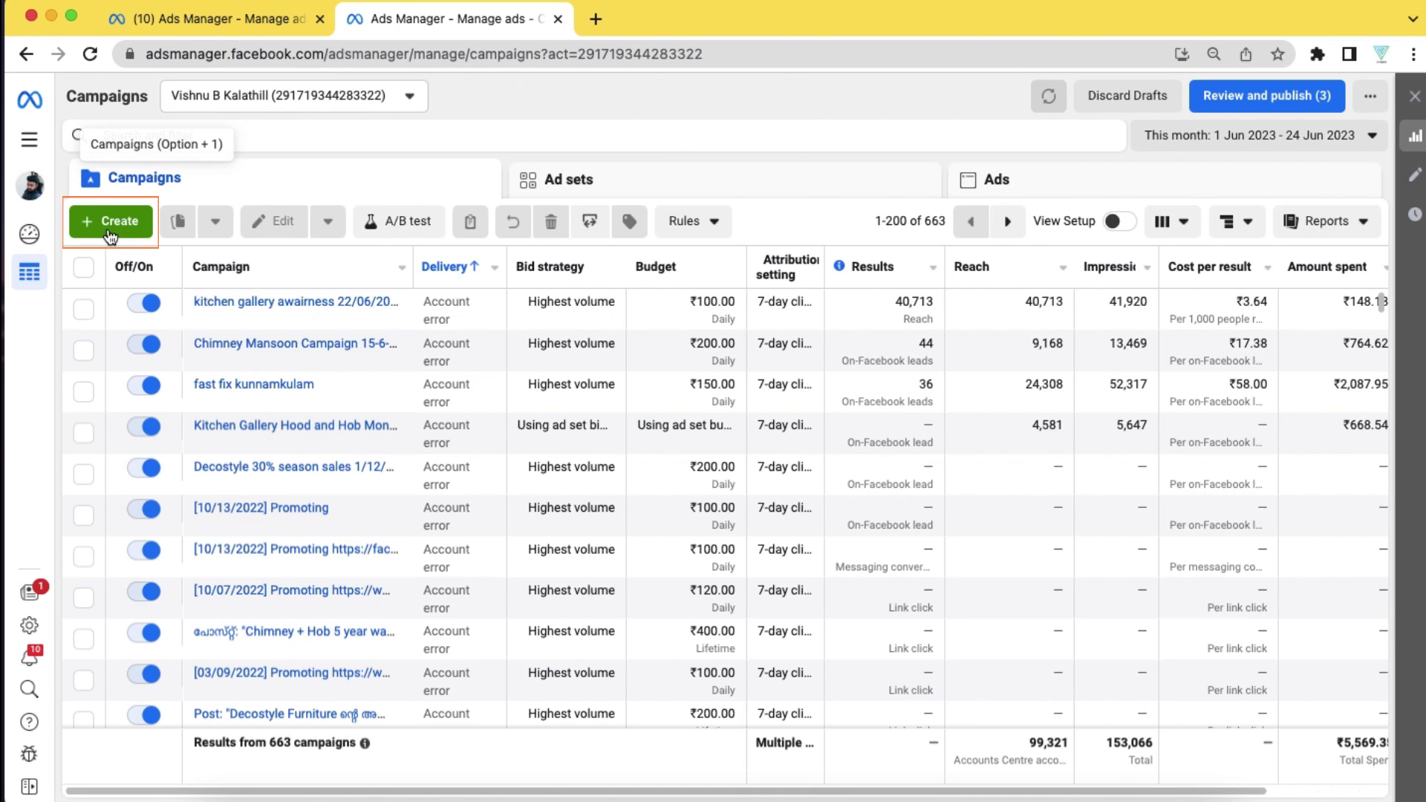
Create a new campaign with the Leads objective using the manual leads campaign setup.
{"action": "left_click", "coordinate": [107, 230]}
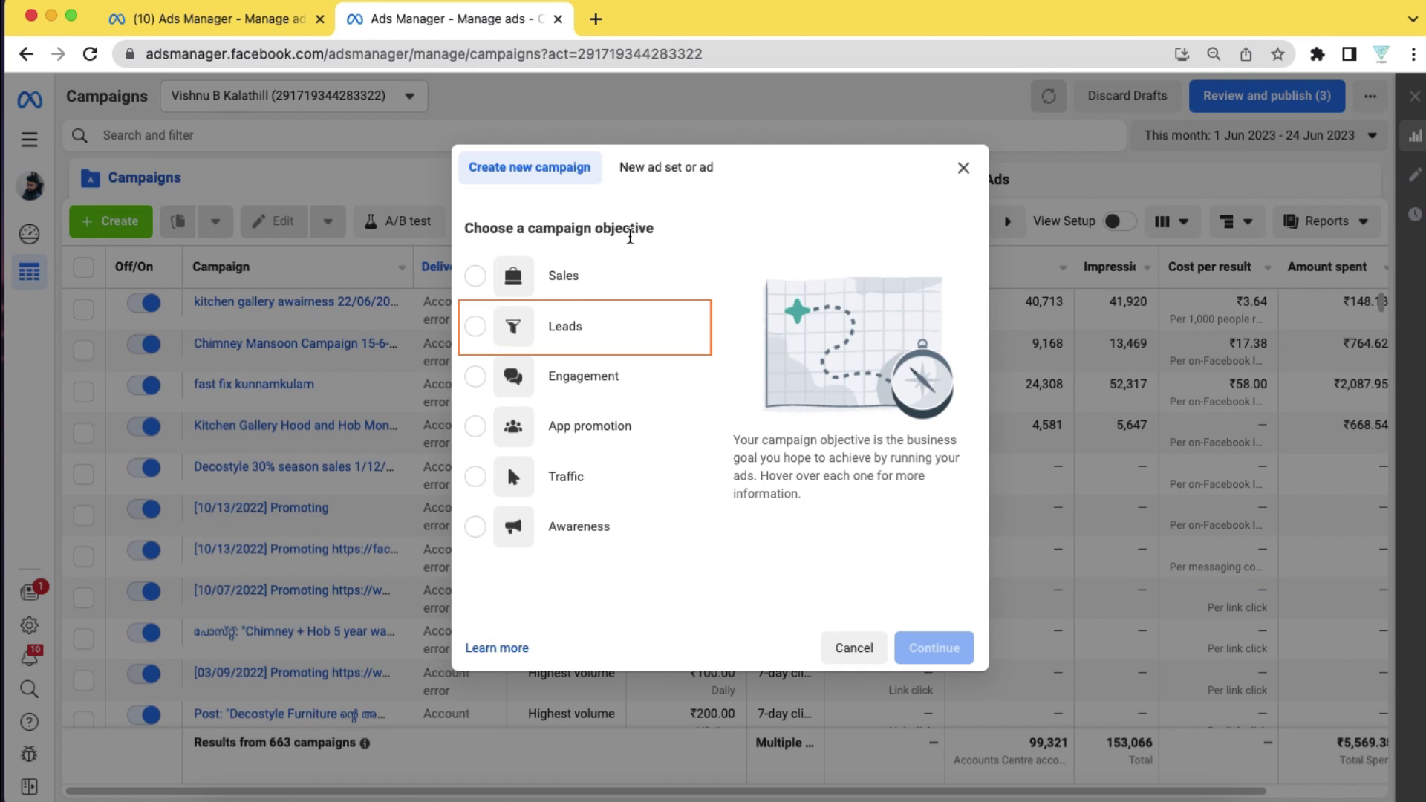
{"action": "left_click", "coordinate": [476, 326]}
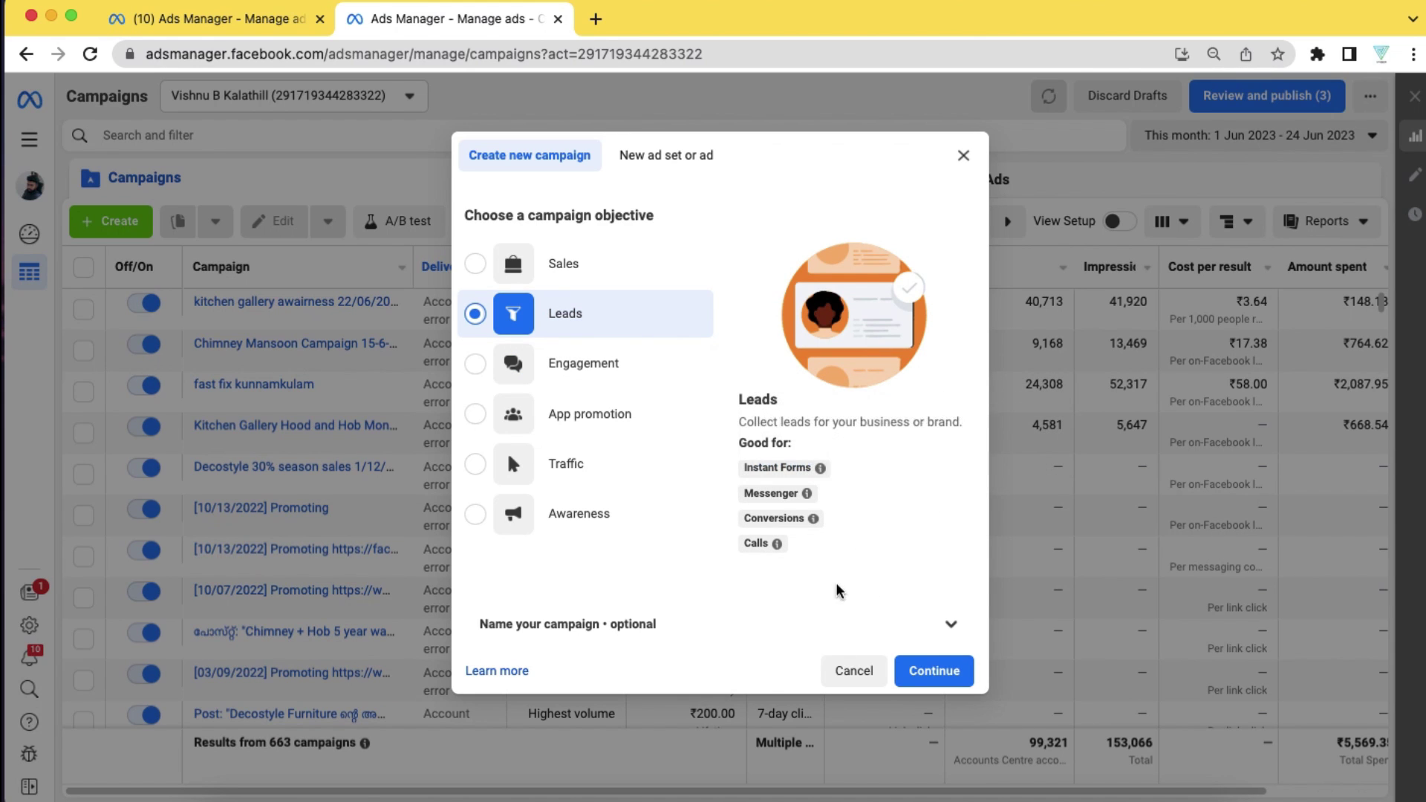
{"action": "mouse_move", "coordinate": [820, 469]}
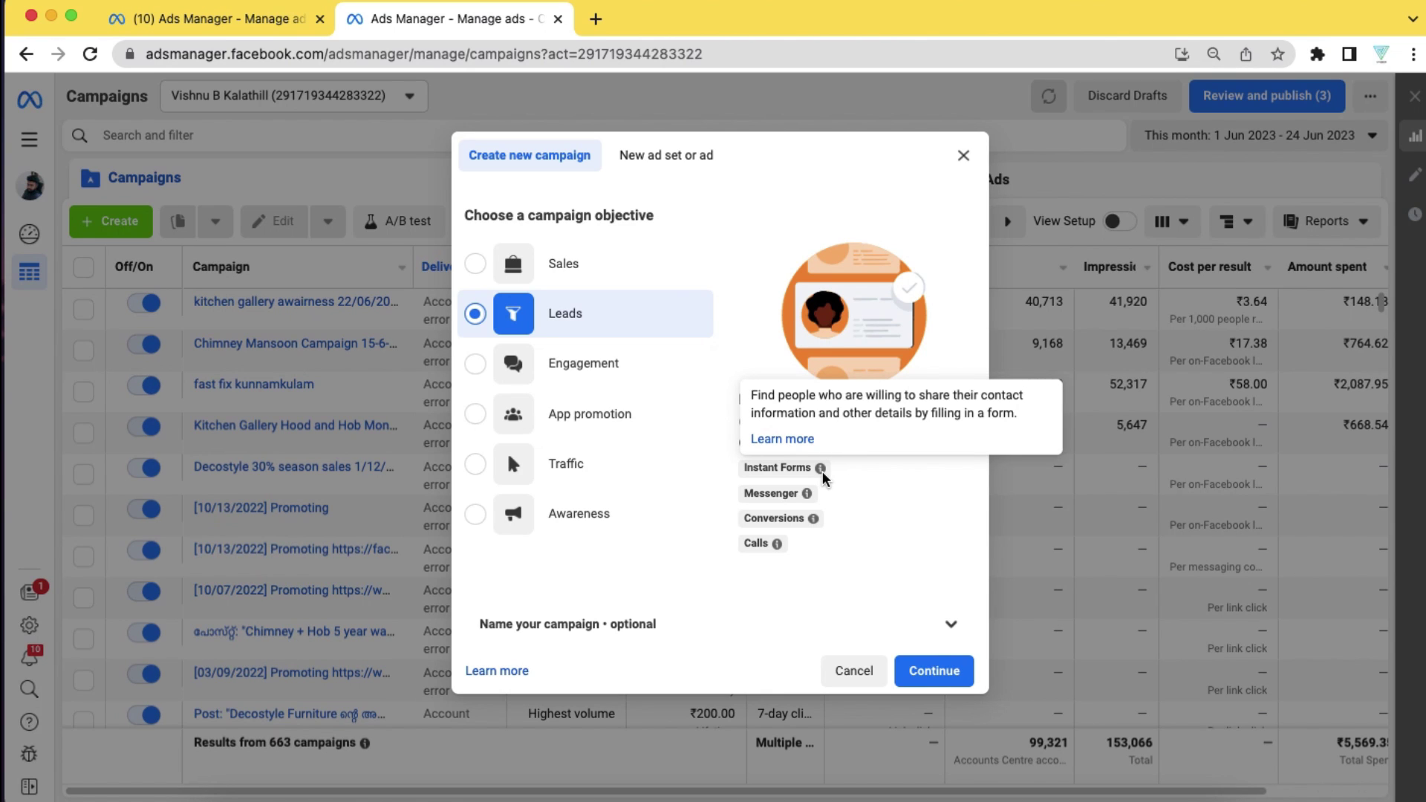
{"action": "mouse_move", "coordinate": [808, 493]}
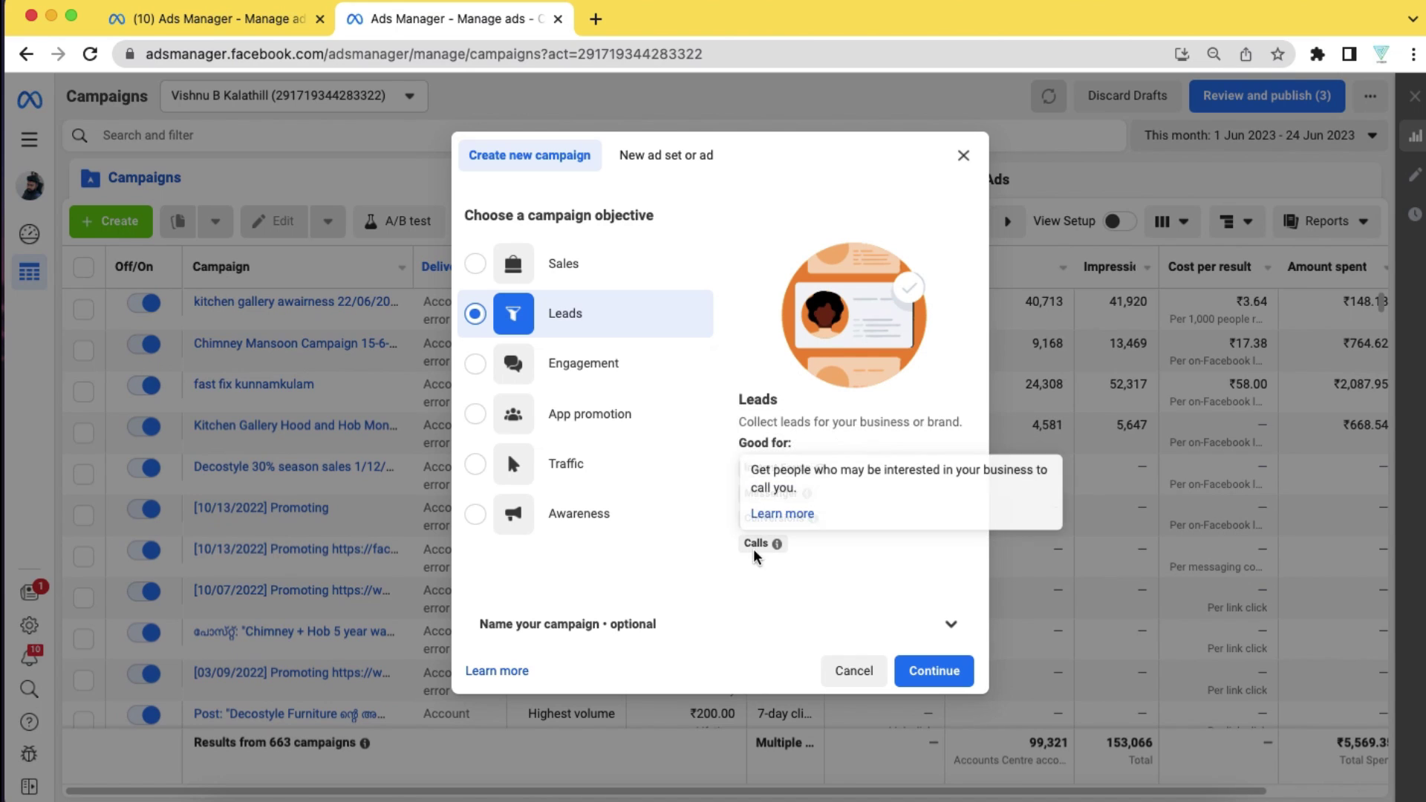
{"action": "mouse_move", "coordinate": [768, 550]}
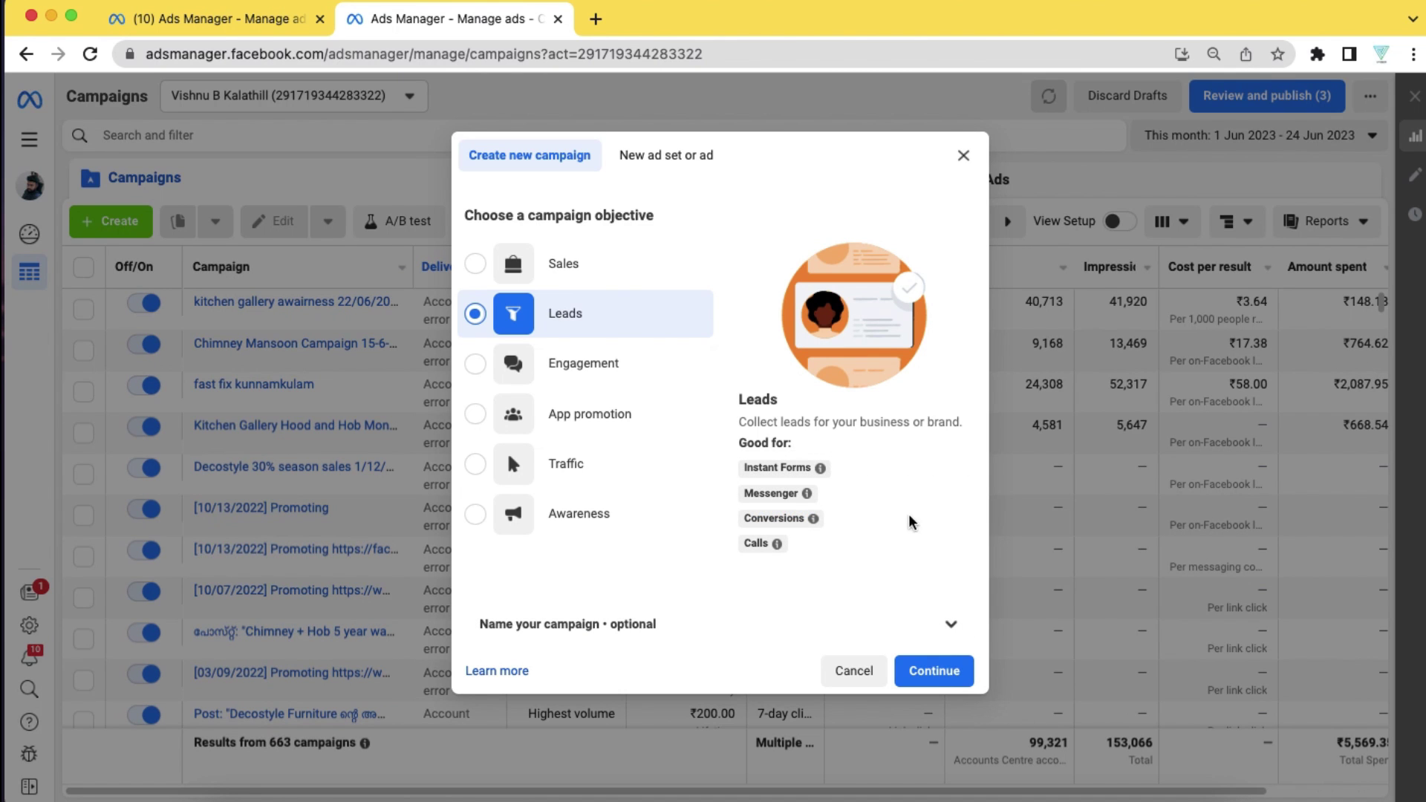
{"action": "left_click", "coordinate": [934, 670]}
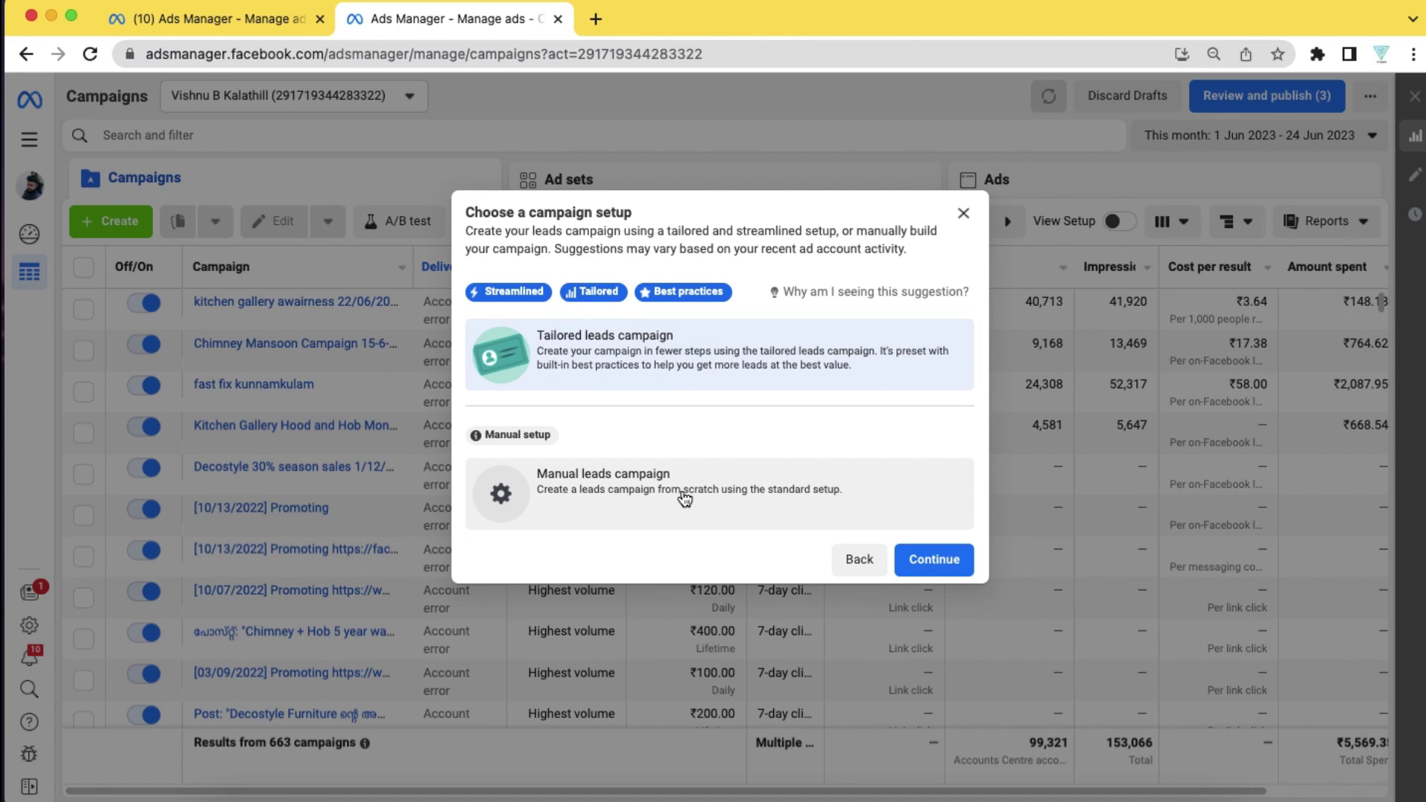
{"action": "left_click", "coordinate": [684, 499]}
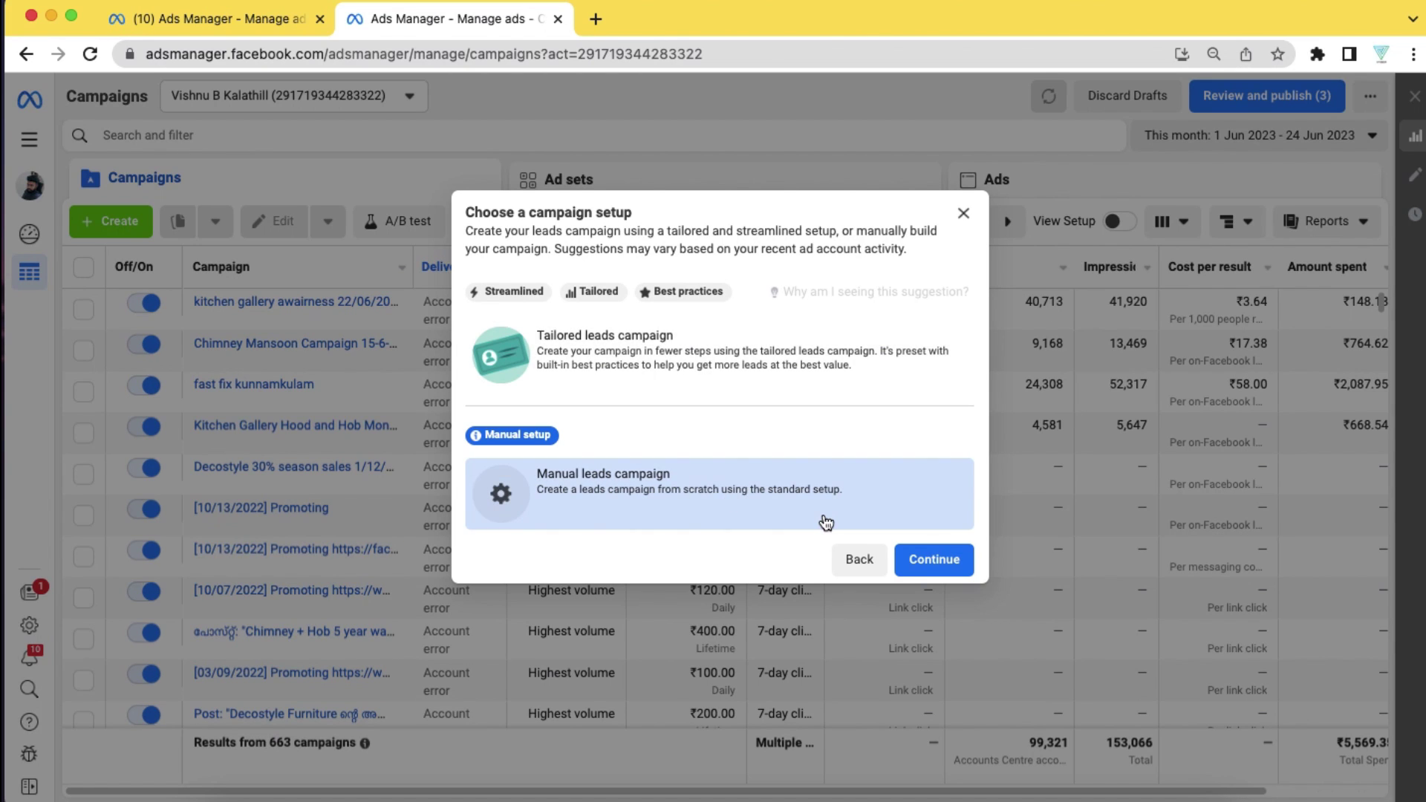
{"action": "left_click", "coordinate": [919, 567]}
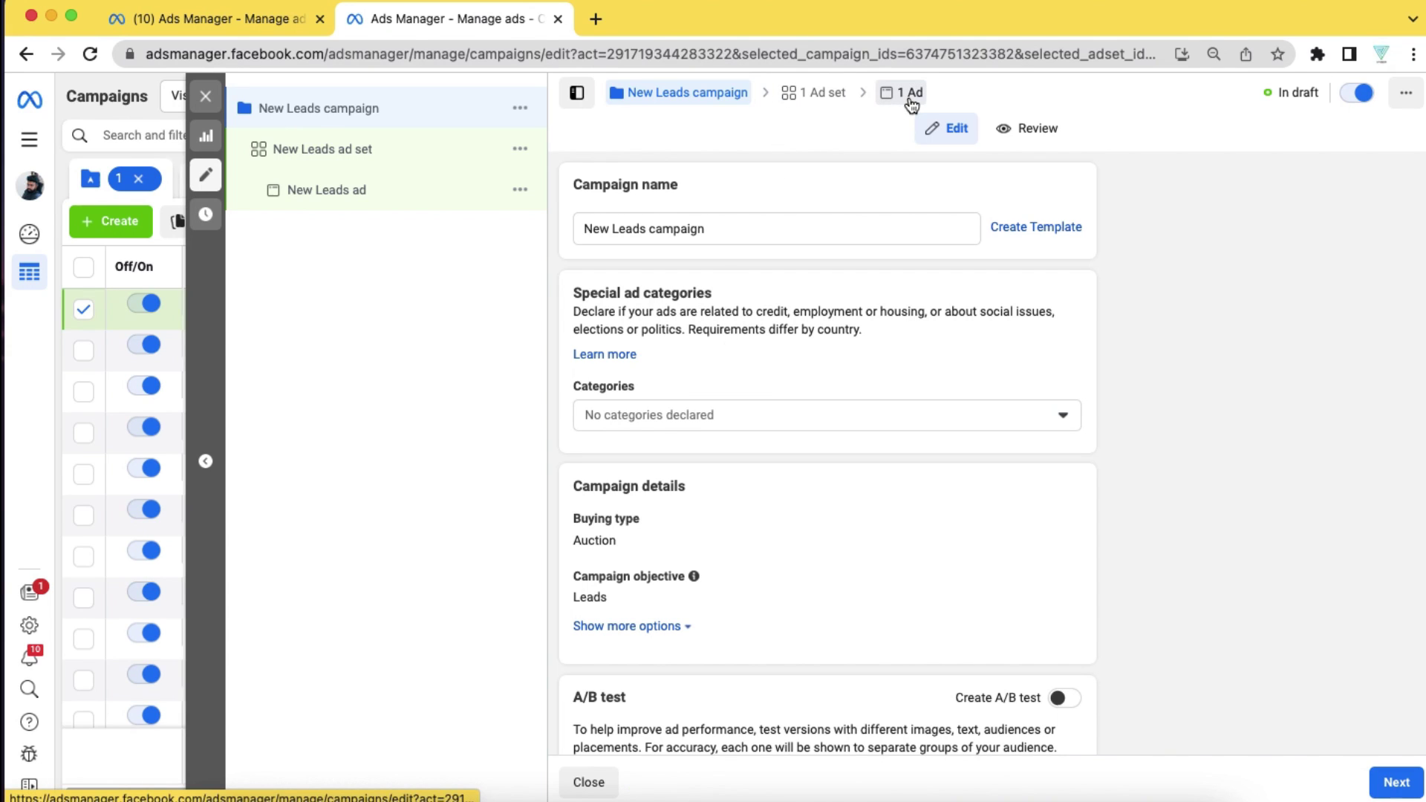
Copy the full campaign name "Chimney Mansoon Campaign 24-6-2023" from the campaign settings.
{"action": "scroll", "coordinate": [744, 431], "scroll_direction": "down", "scroll_amount": 3}
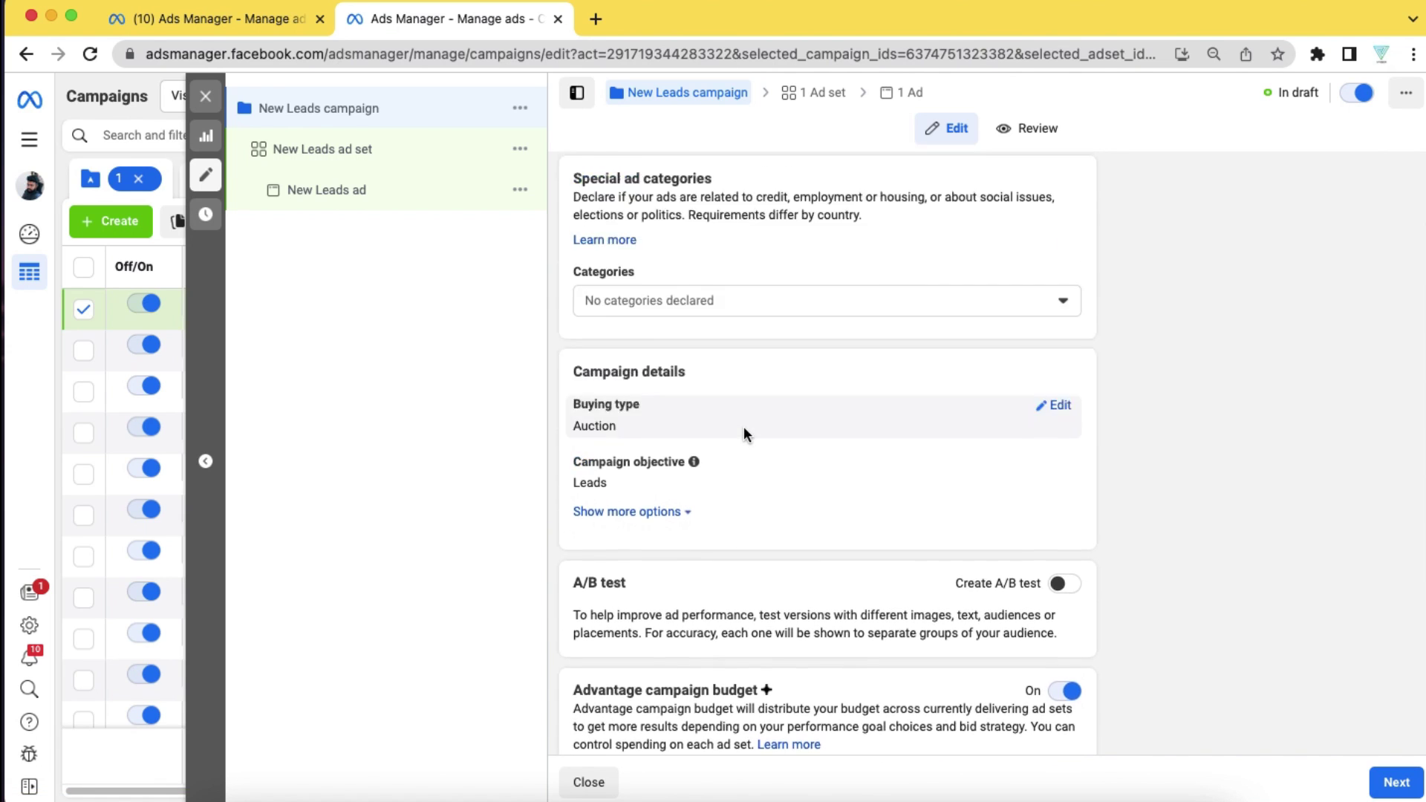
{"action": "scroll", "coordinate": [742, 426], "scroll_direction": "up", "scroll_amount": 3}
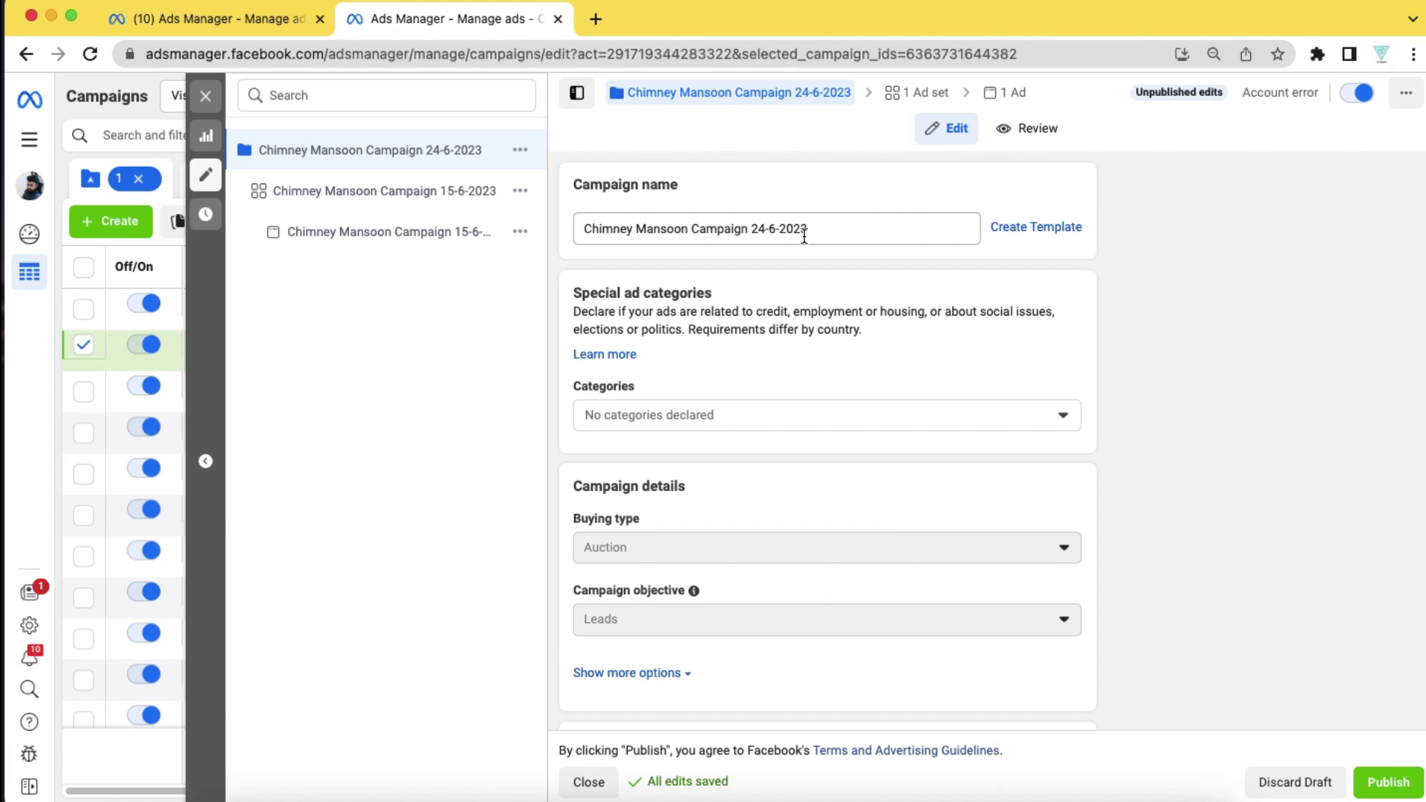
{"action": "left_click_drag", "start_coordinate": [818, 230], "coordinate": [561, 232]}
{"action": "key", "text": "super+c"}
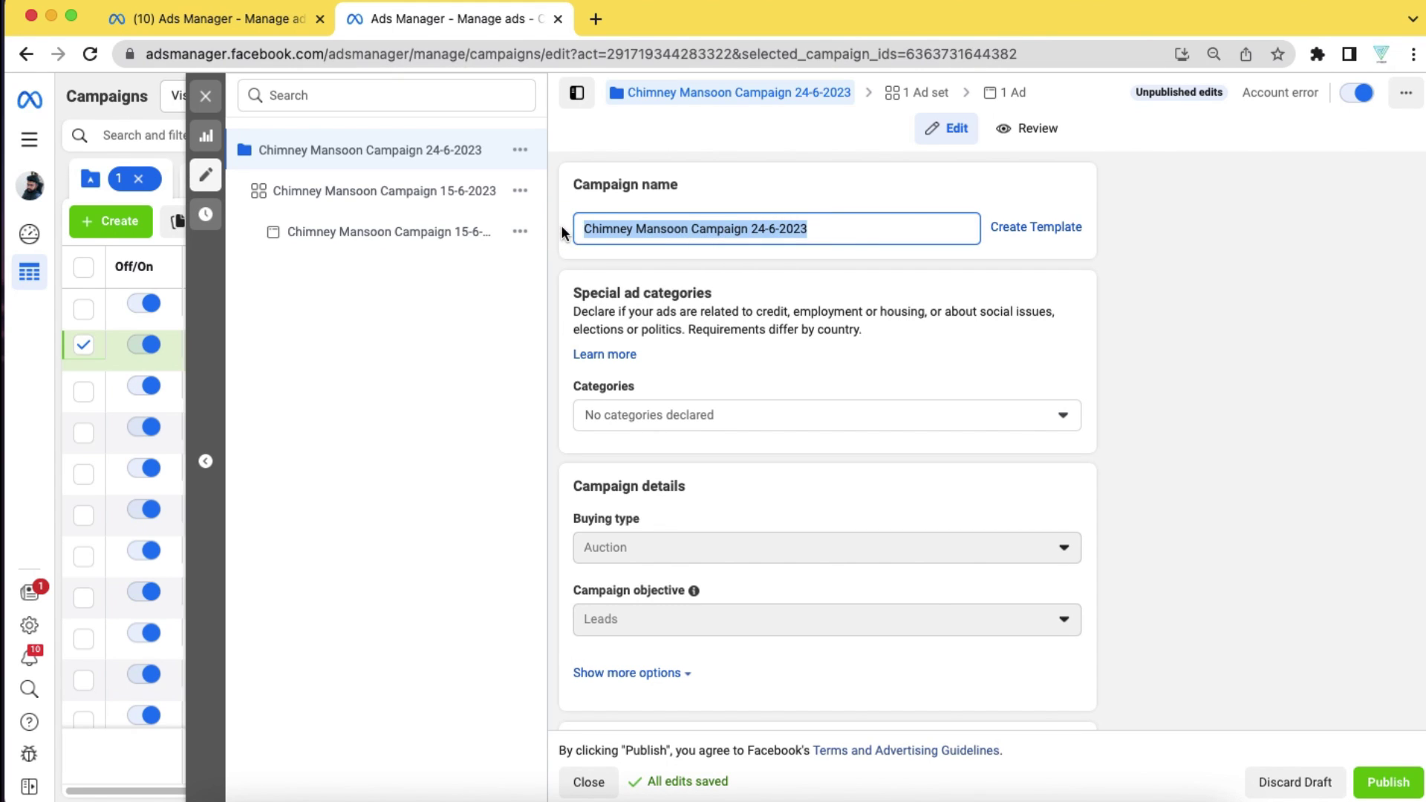
Review the campaign's special ad category choices, buying type, objective, A/B test and Advantage campaign budget settings.
{"action": "scroll", "coordinate": [752, 405], "scroll_direction": "down", "scroll_amount": 2}
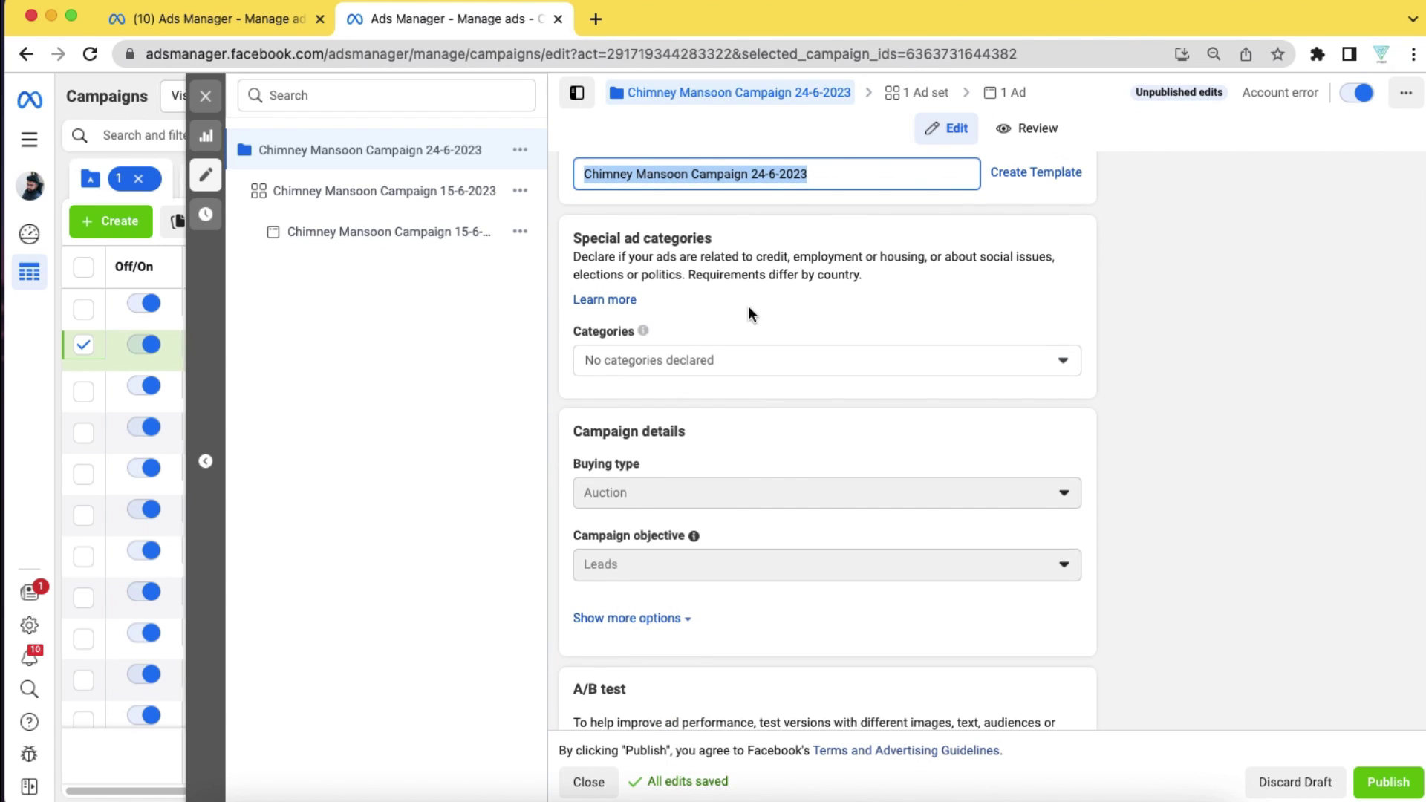
{"action": "mouse_move", "coordinate": [659, 328]}
{"action": "left_click", "coordinate": [1058, 359]}
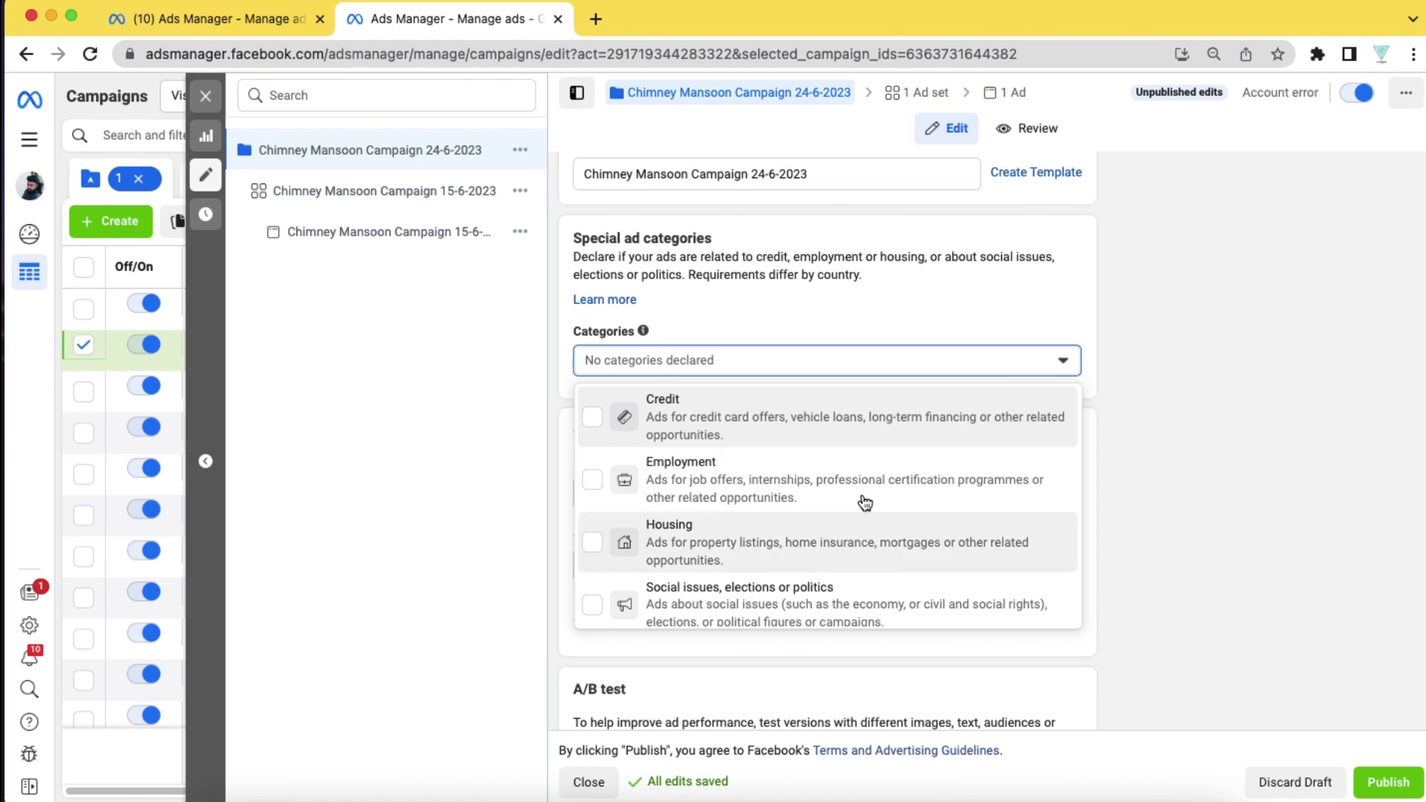
{"action": "scroll", "coordinate": [815, 536], "scroll_direction": "down", "scroll_amount": 1}
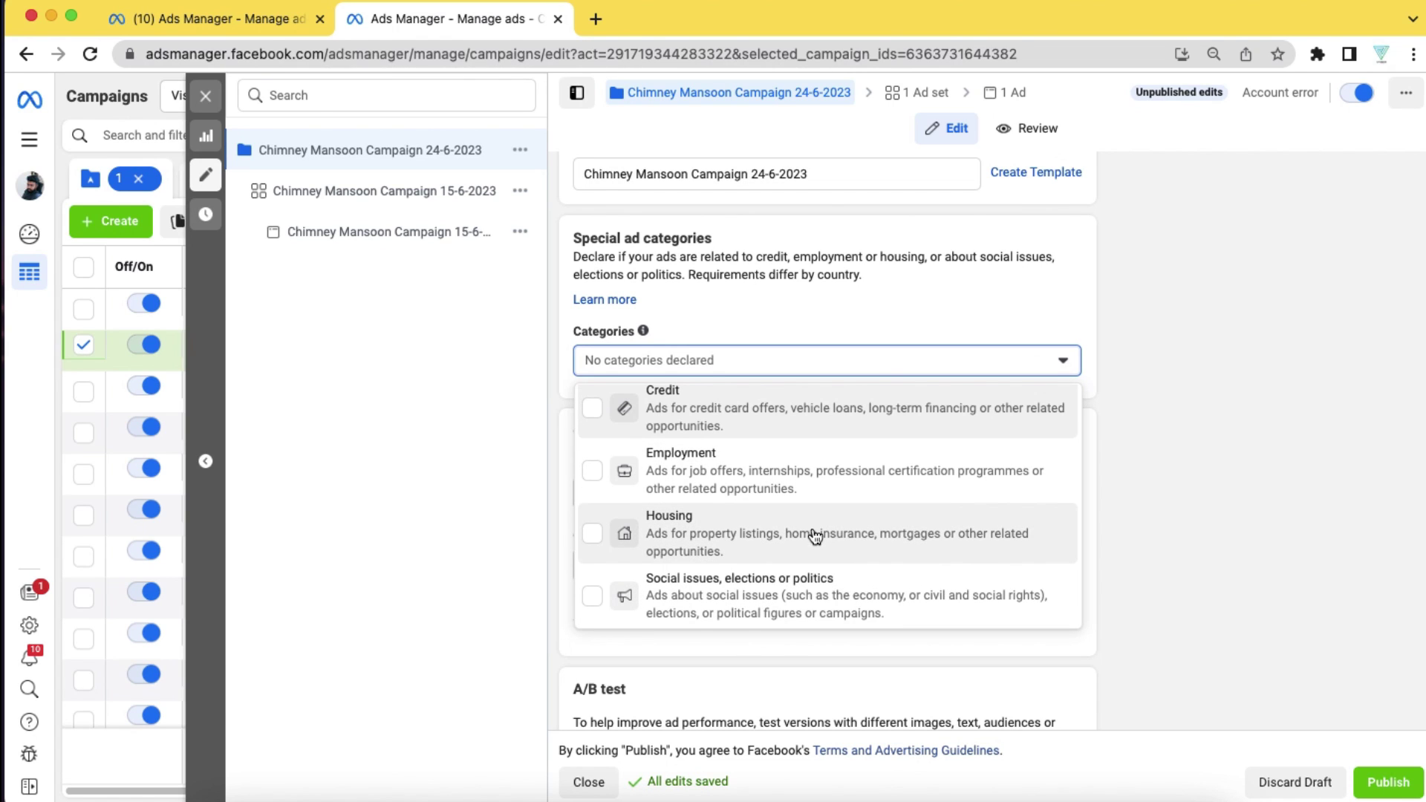
{"action": "left_click", "coordinate": [937, 313]}
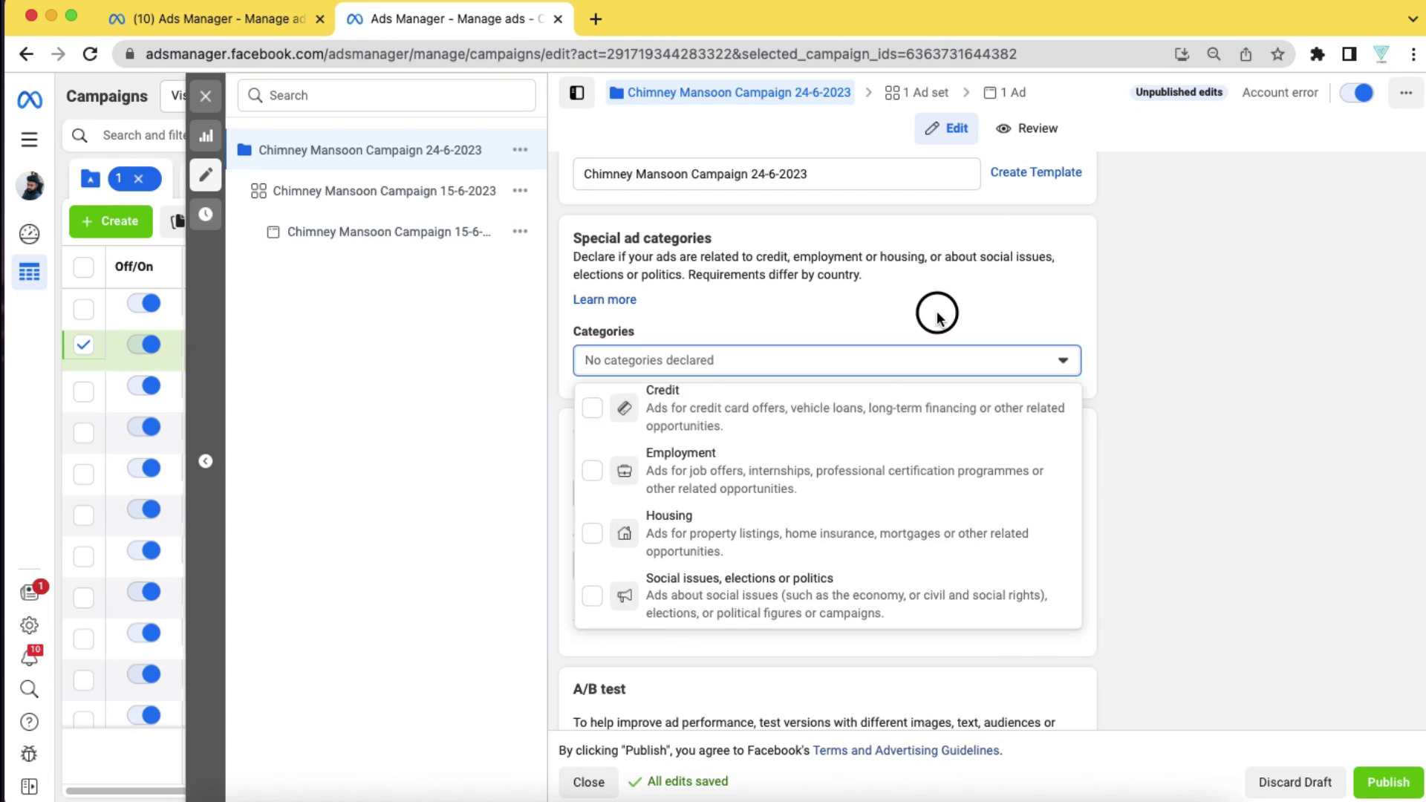
{"action": "scroll", "coordinate": [882, 450], "scroll_direction": "down", "scroll_amount": 3}
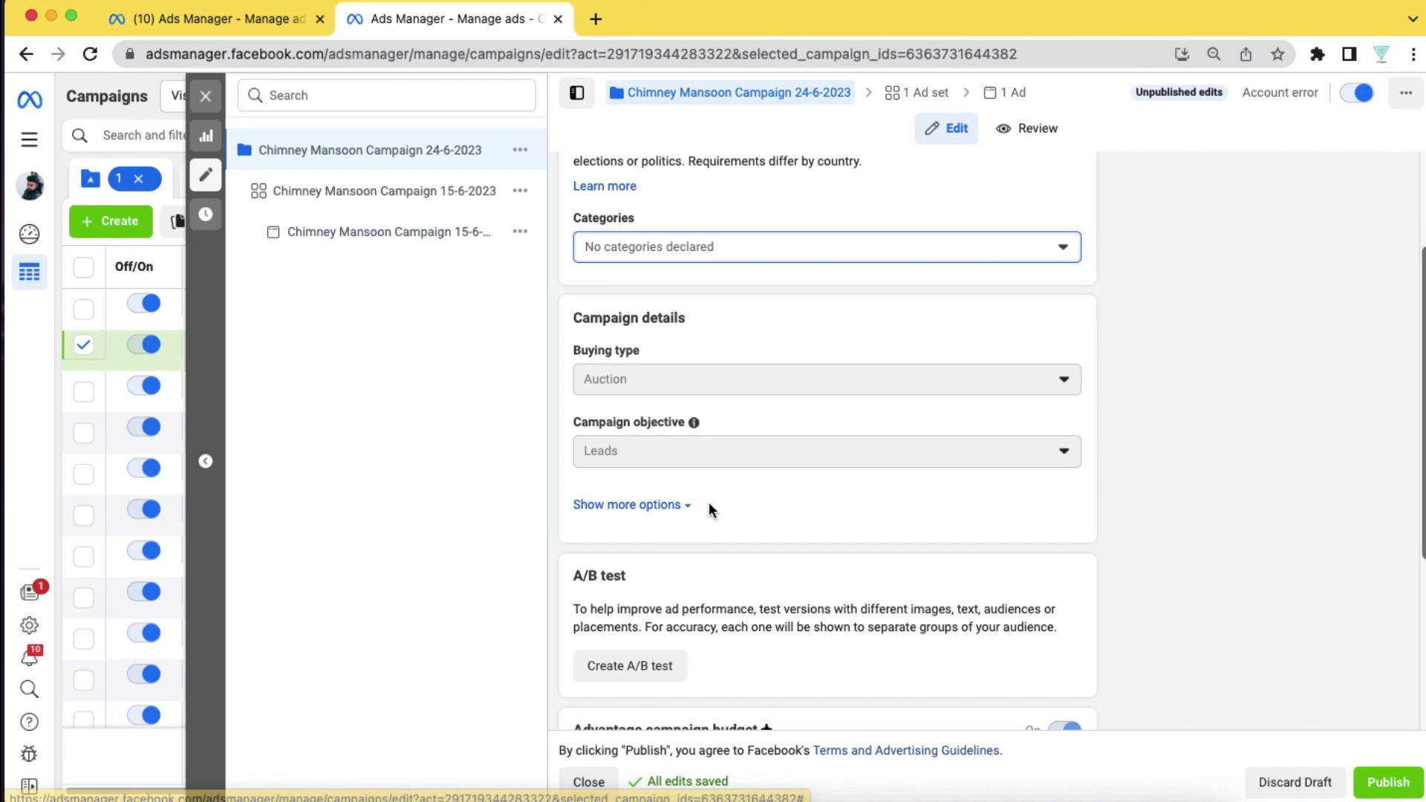
{"action": "scroll", "coordinate": [708, 505], "scroll_direction": "down", "scroll_amount": 3}
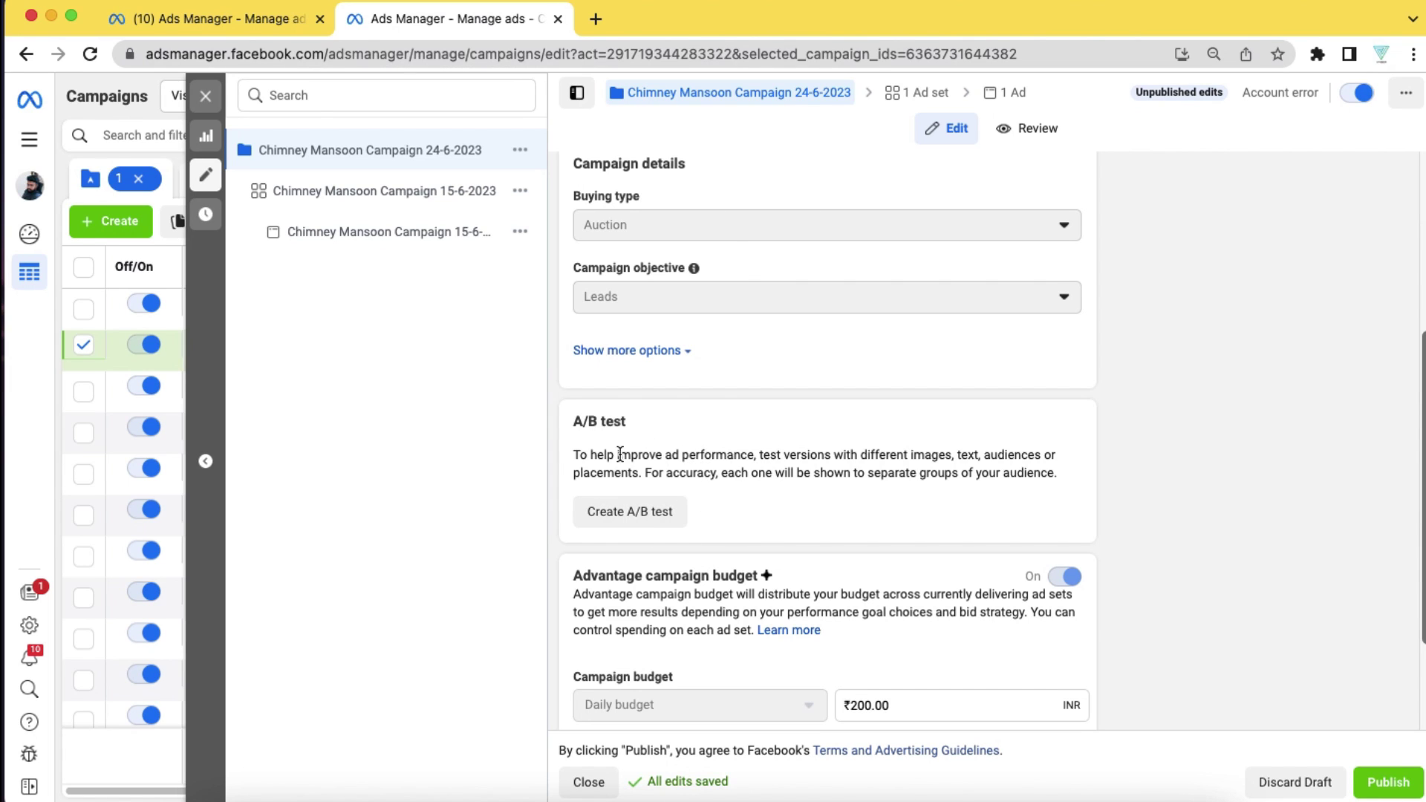
{"action": "scroll", "coordinate": [620, 455], "scroll_direction": "down", "scroll_amount": 2}
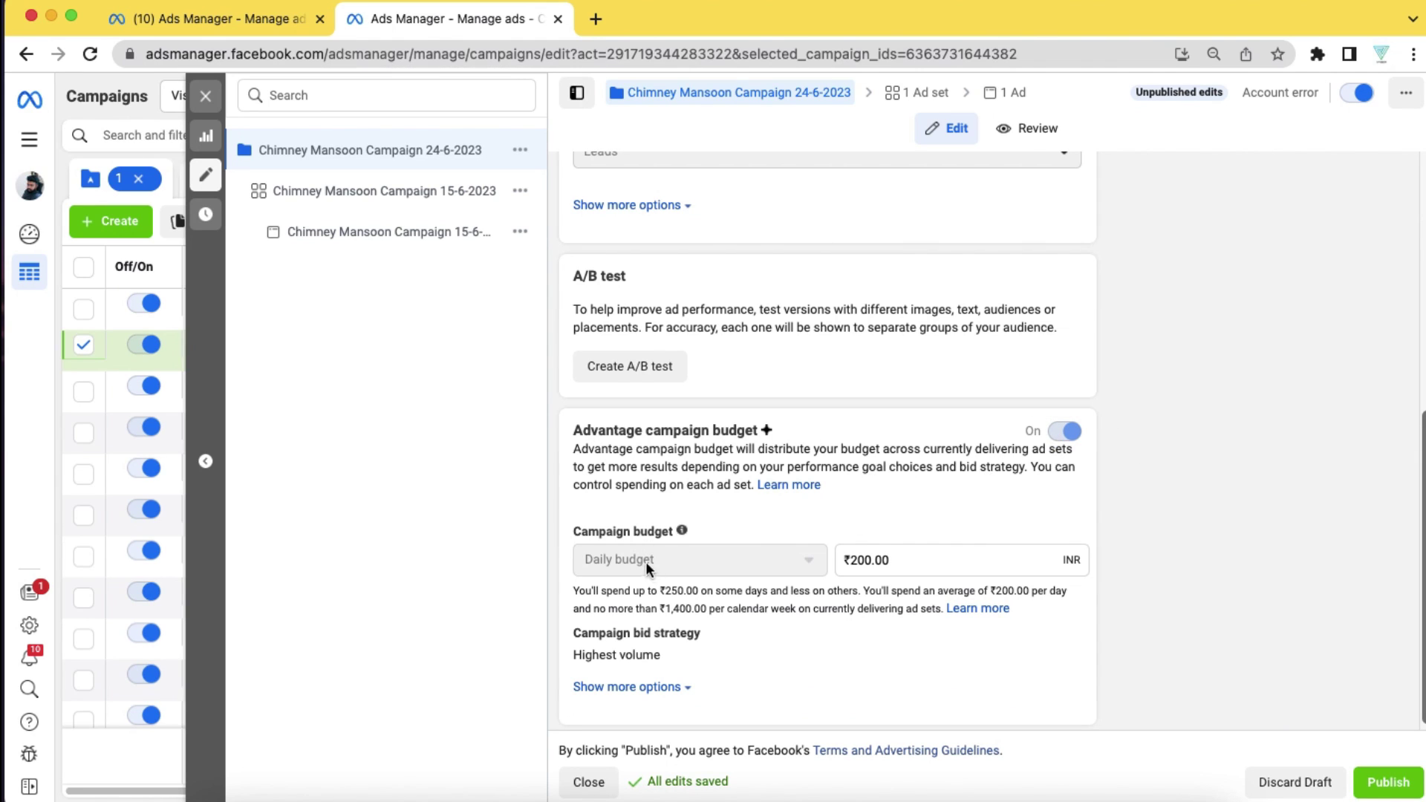
{"action": "mouse_move", "coordinate": [719, 566]}
{"action": "scroll", "coordinate": [925, 568], "scroll_direction": "down", "scroll_amount": 1}
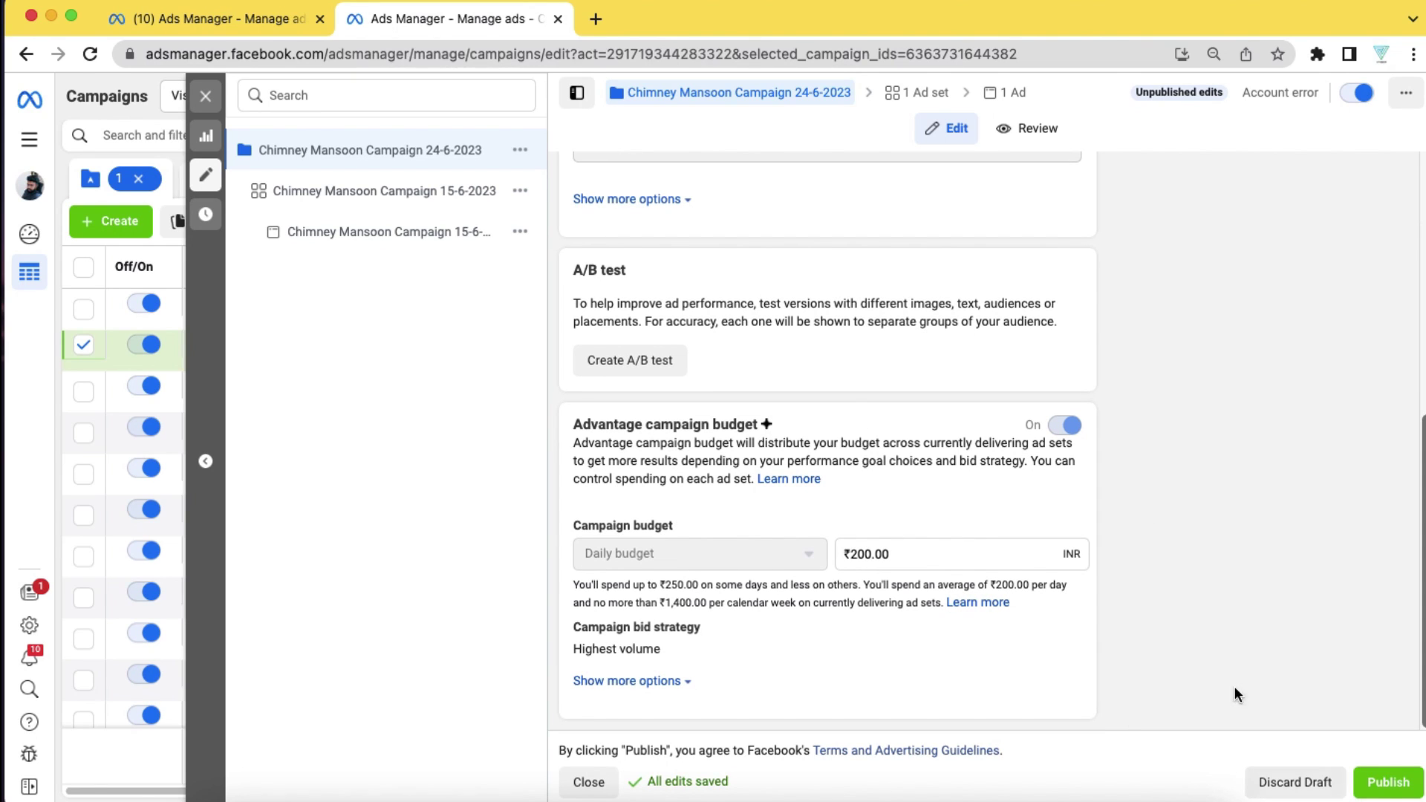
Open the campaign's ad set and rename it as "Chimney Mansoon Campaign 24-6-2023" using the copied name.
{"action": "left_click", "coordinate": [933, 97]}
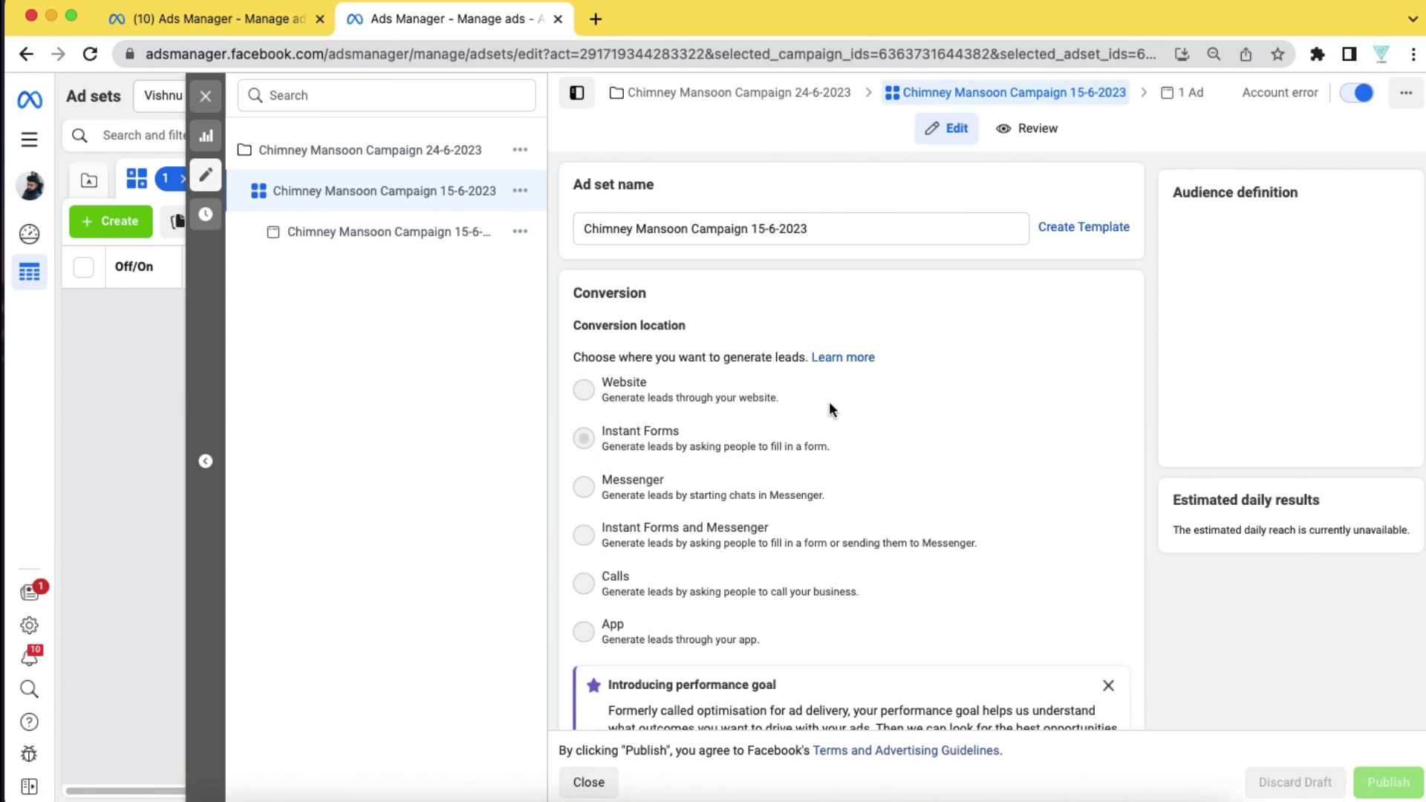
{"action": "left_click_drag", "start_coordinate": [821, 239], "coordinate": [528, 229]}
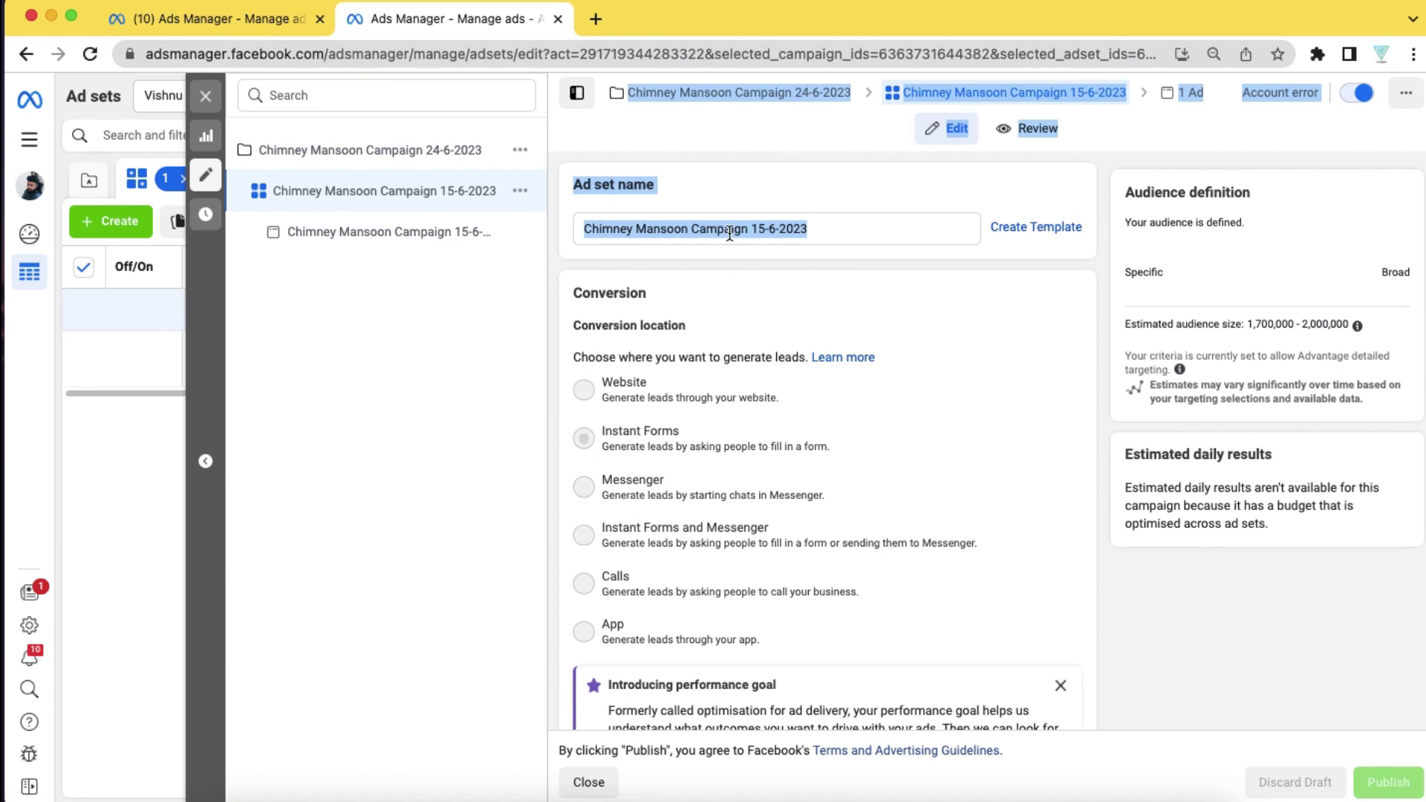
{"action": "left_click", "coordinate": [839, 229]}
{"action": "left_click_drag", "start_coordinate": [829, 230], "coordinate": [577, 229]}
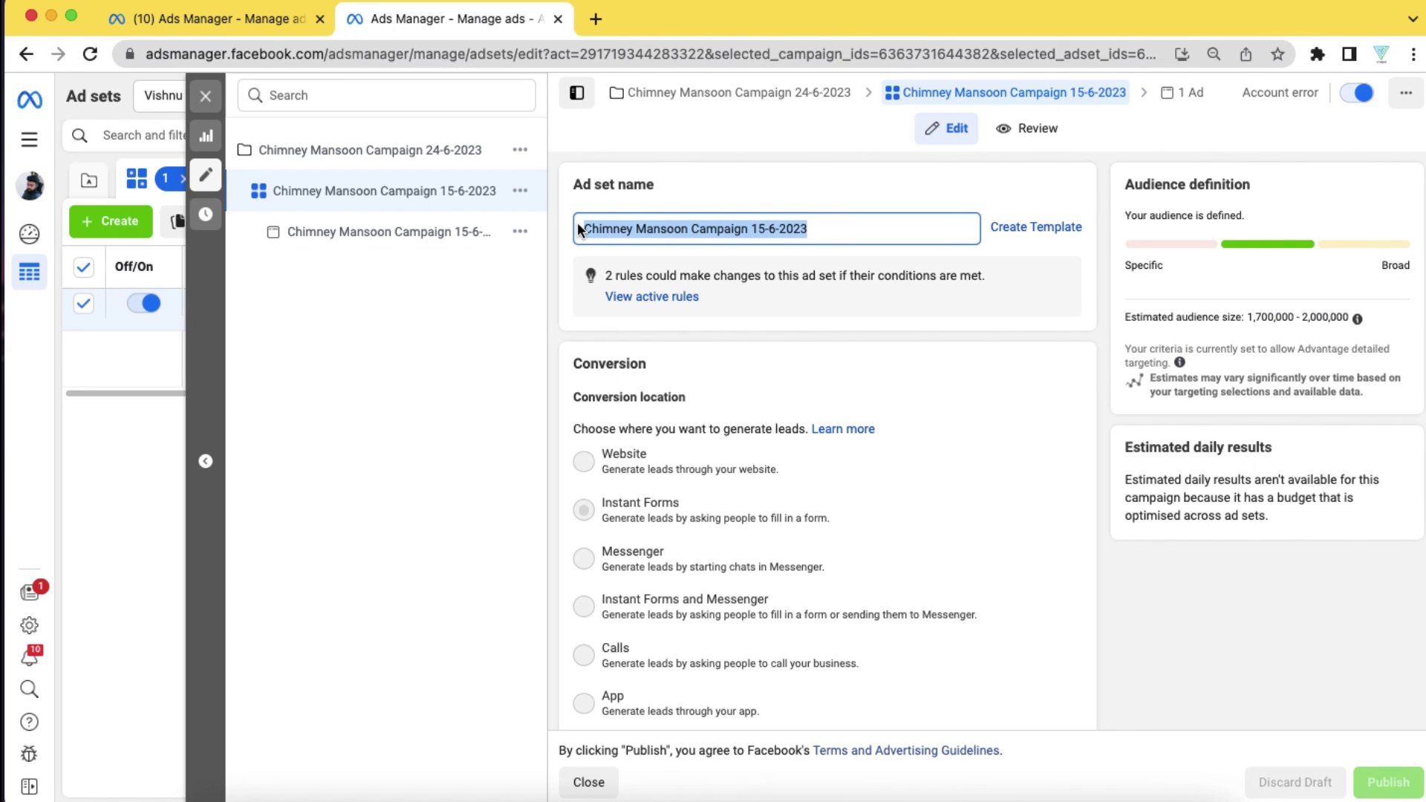
{"action": "key", "text": "super+v"}
Examine the ad set's conversion location, performance goal, Facebook Page, dynamic creative, schedule and audience settings.
{"action": "scroll", "coordinate": [848, 404], "scroll_direction": "down", "scroll_amount": 3}
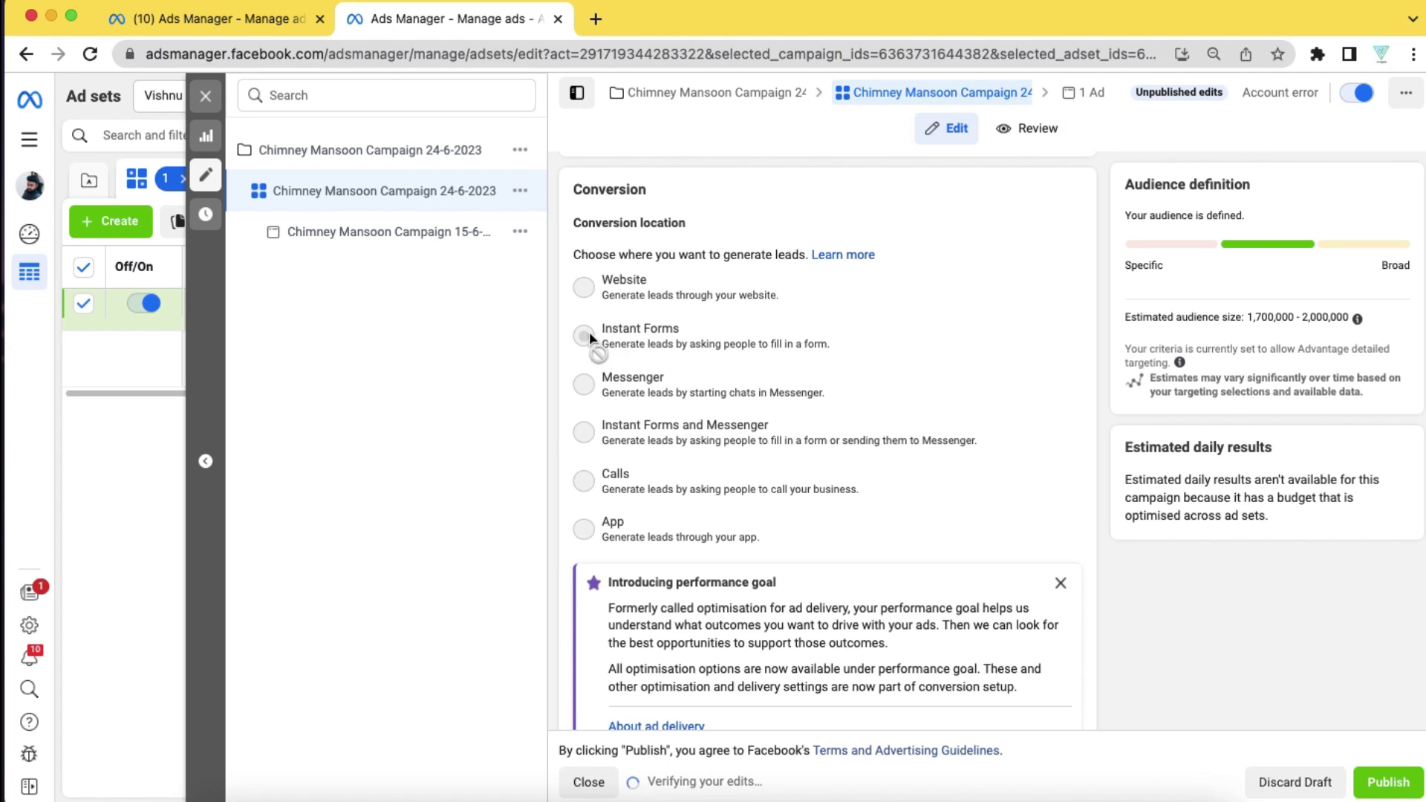
{"action": "mouse_move", "coordinate": [651, 342]}
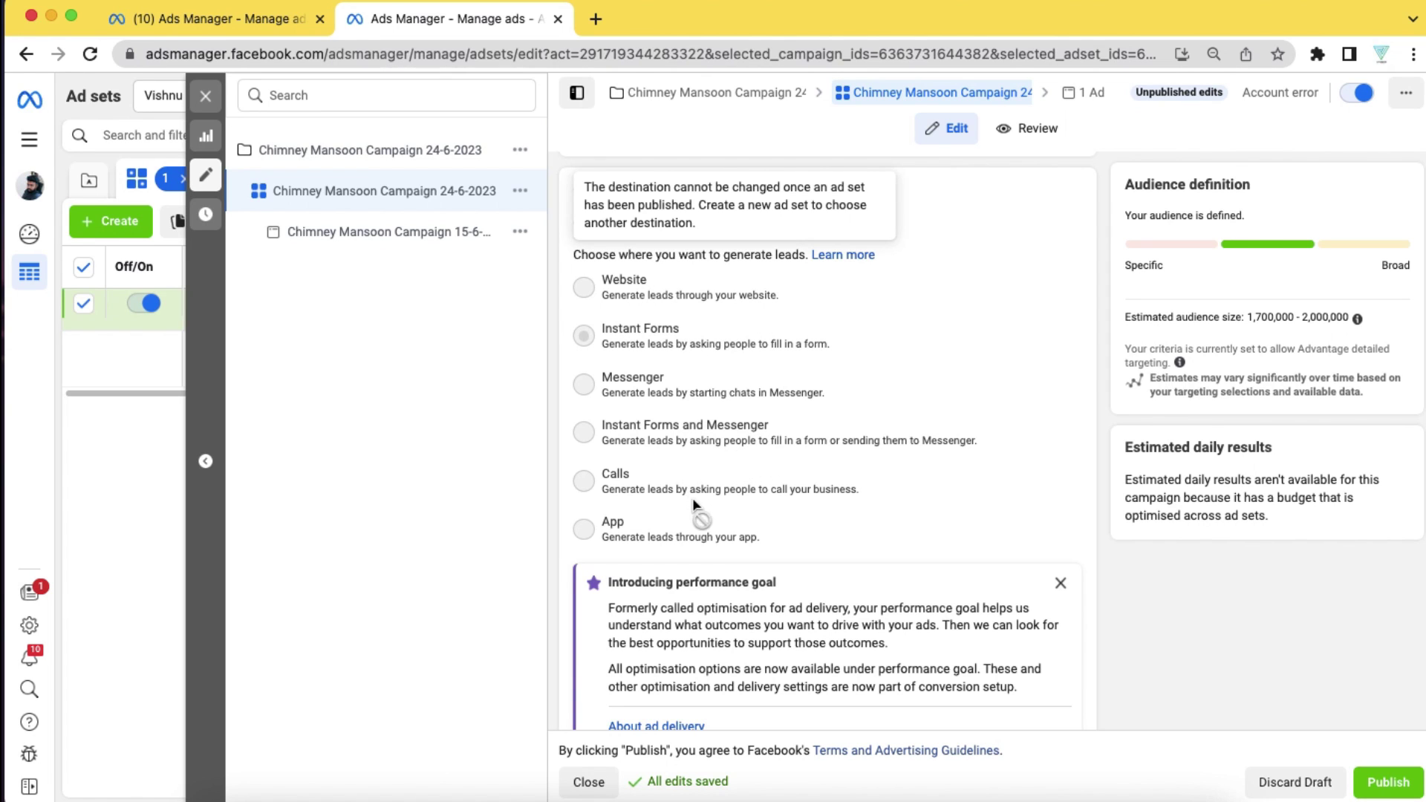
{"action": "scroll", "coordinate": [674, 518], "scroll_direction": "down", "scroll_amount": 3}
{"action": "scroll", "coordinate": [675, 519], "scroll_direction": "up", "scroll_amount": 1}
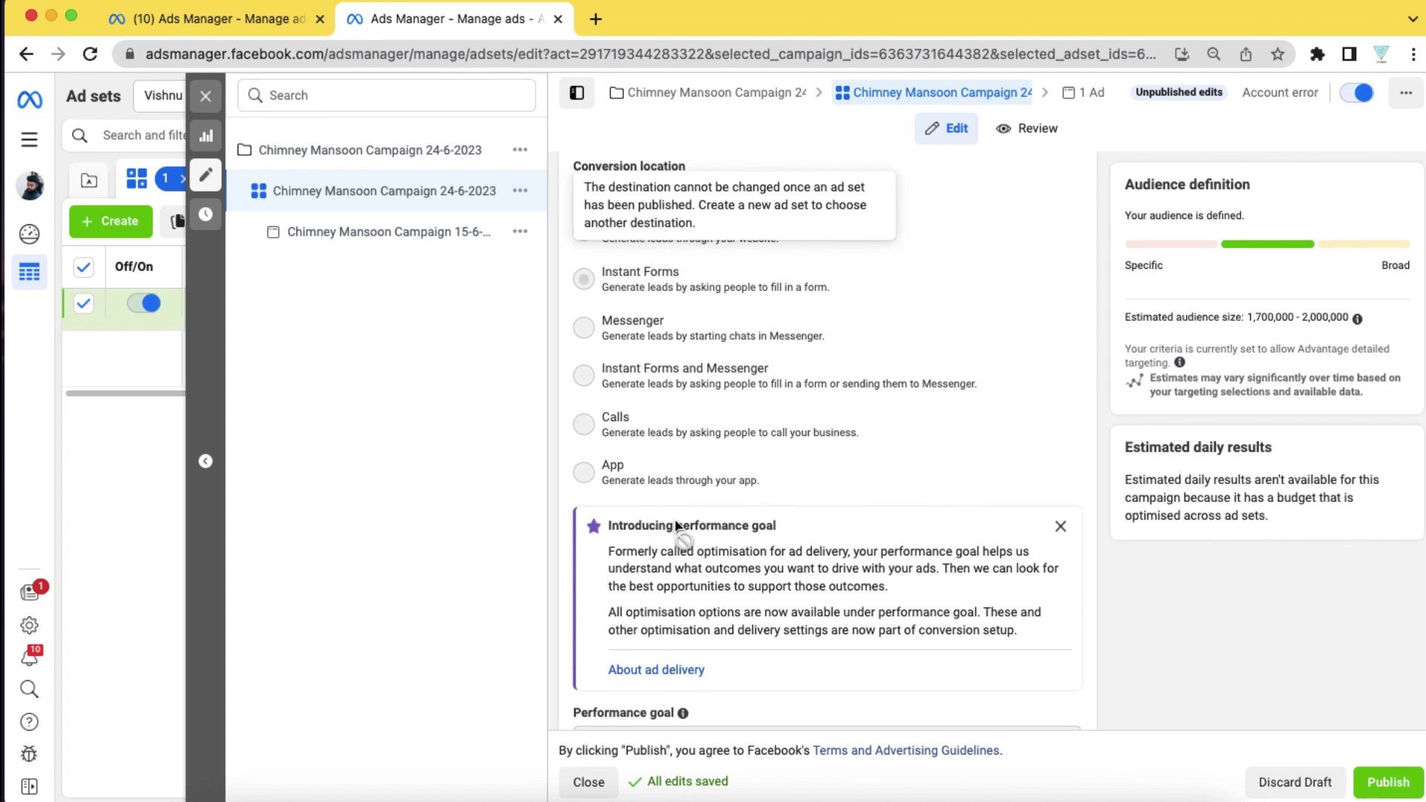
{"action": "scroll", "coordinate": [676, 520], "scroll_direction": "down", "scroll_amount": 5}
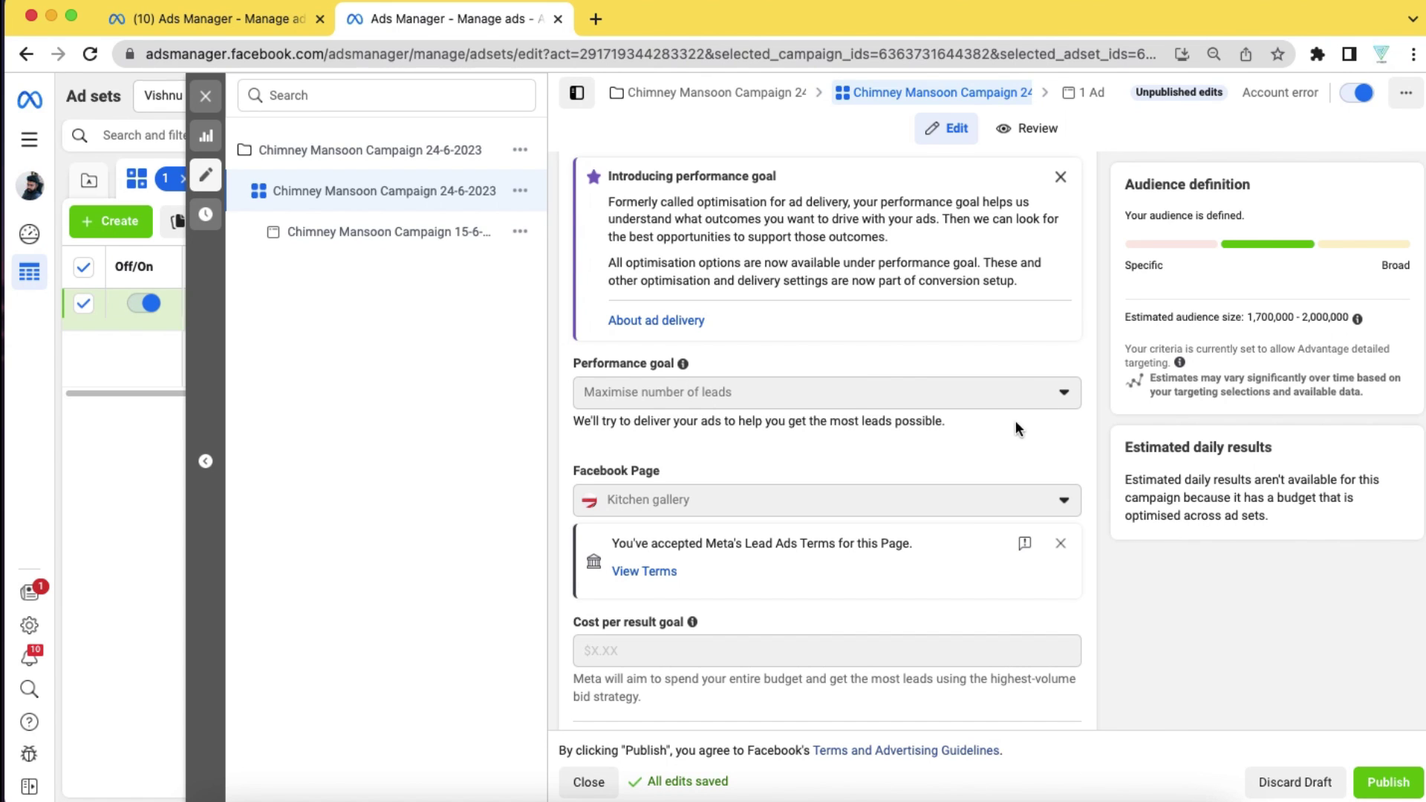
{"action": "scroll", "coordinate": [867, 457], "scroll_direction": "down", "scroll_amount": 3}
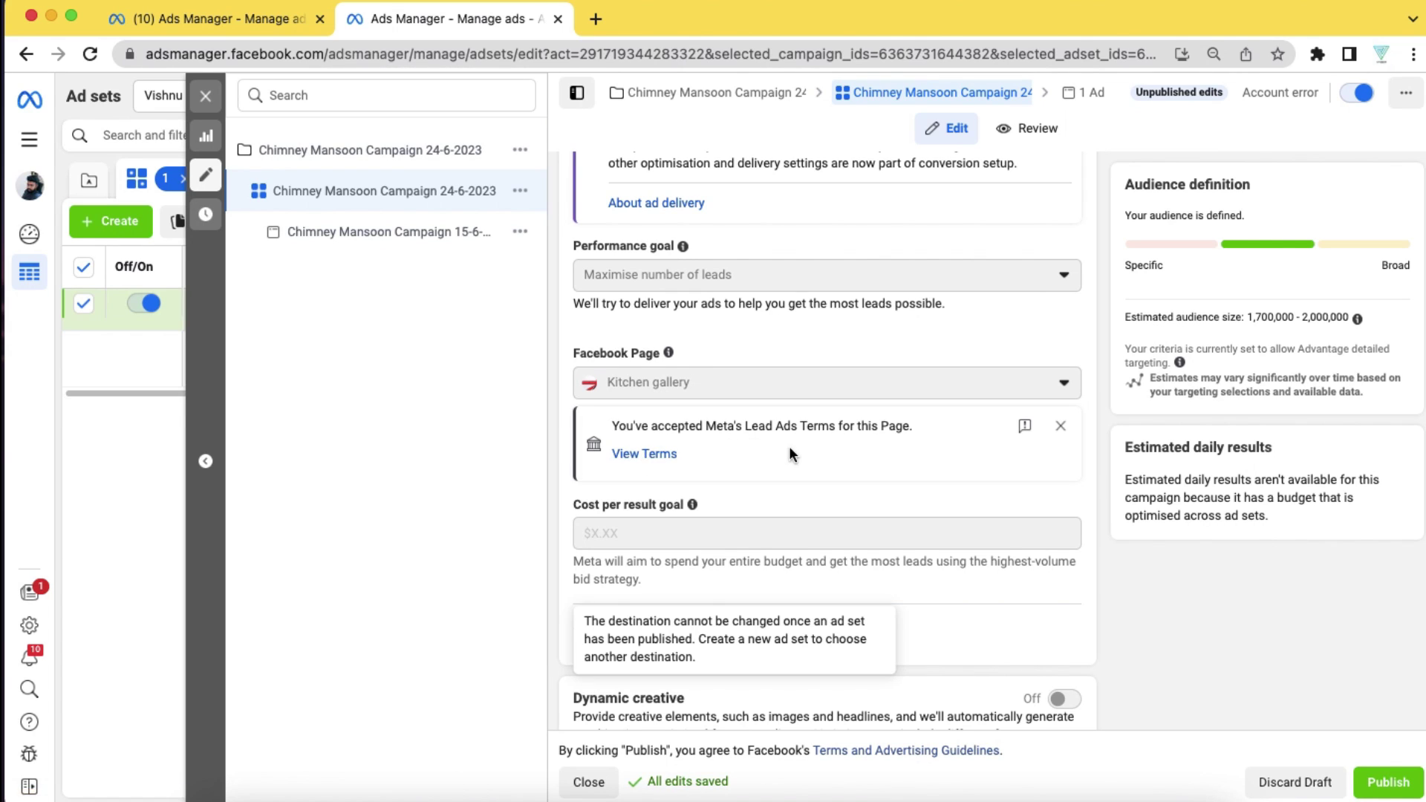
{"action": "scroll", "coordinate": [789, 449], "scroll_direction": "down", "scroll_amount": 5}
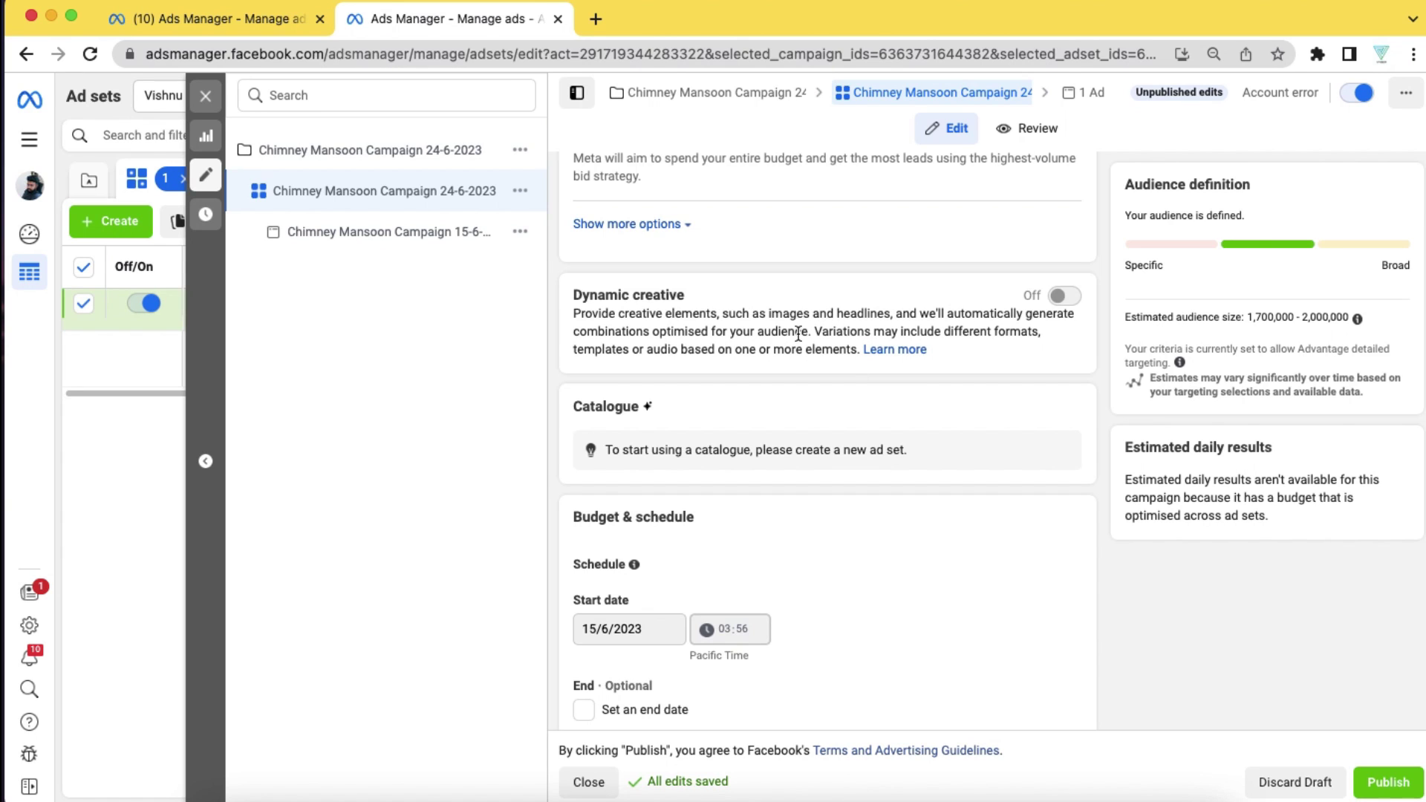
{"action": "scroll", "coordinate": [995, 376], "scroll_direction": "down", "scroll_amount": 5}
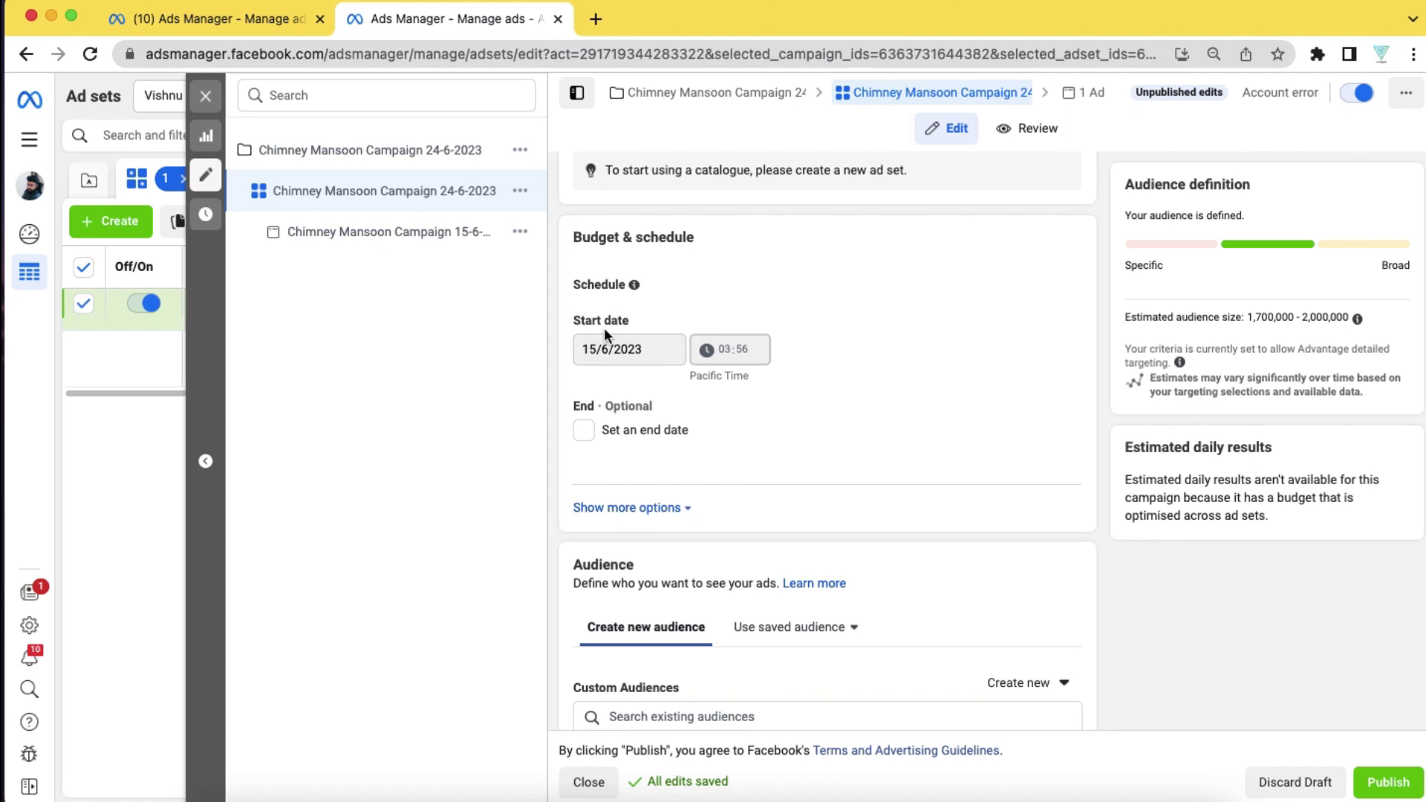
{"action": "scroll", "coordinate": [626, 349], "scroll_direction": "down", "scroll_amount": 2}
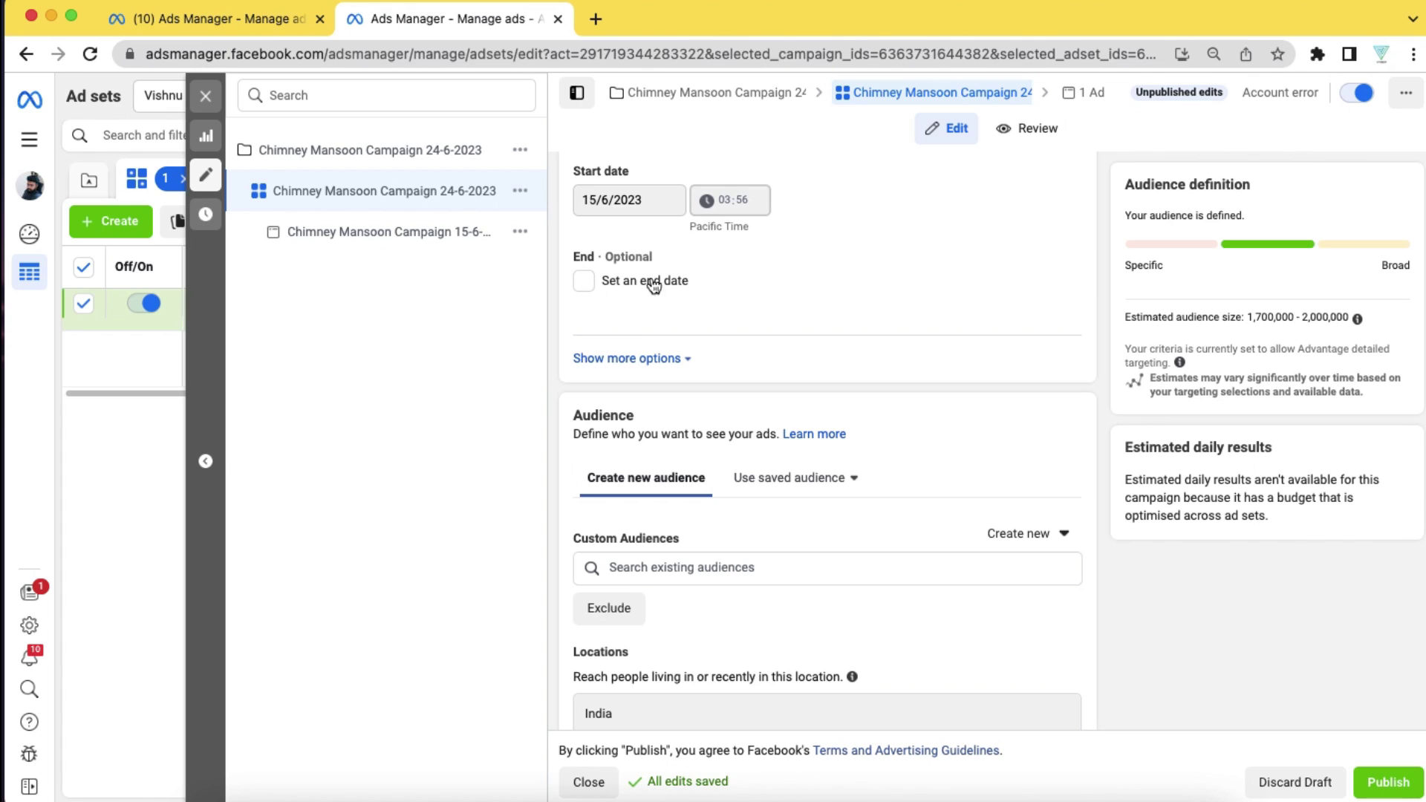
{"action": "scroll", "coordinate": [613, 301], "scroll_direction": "down", "scroll_amount": 3}
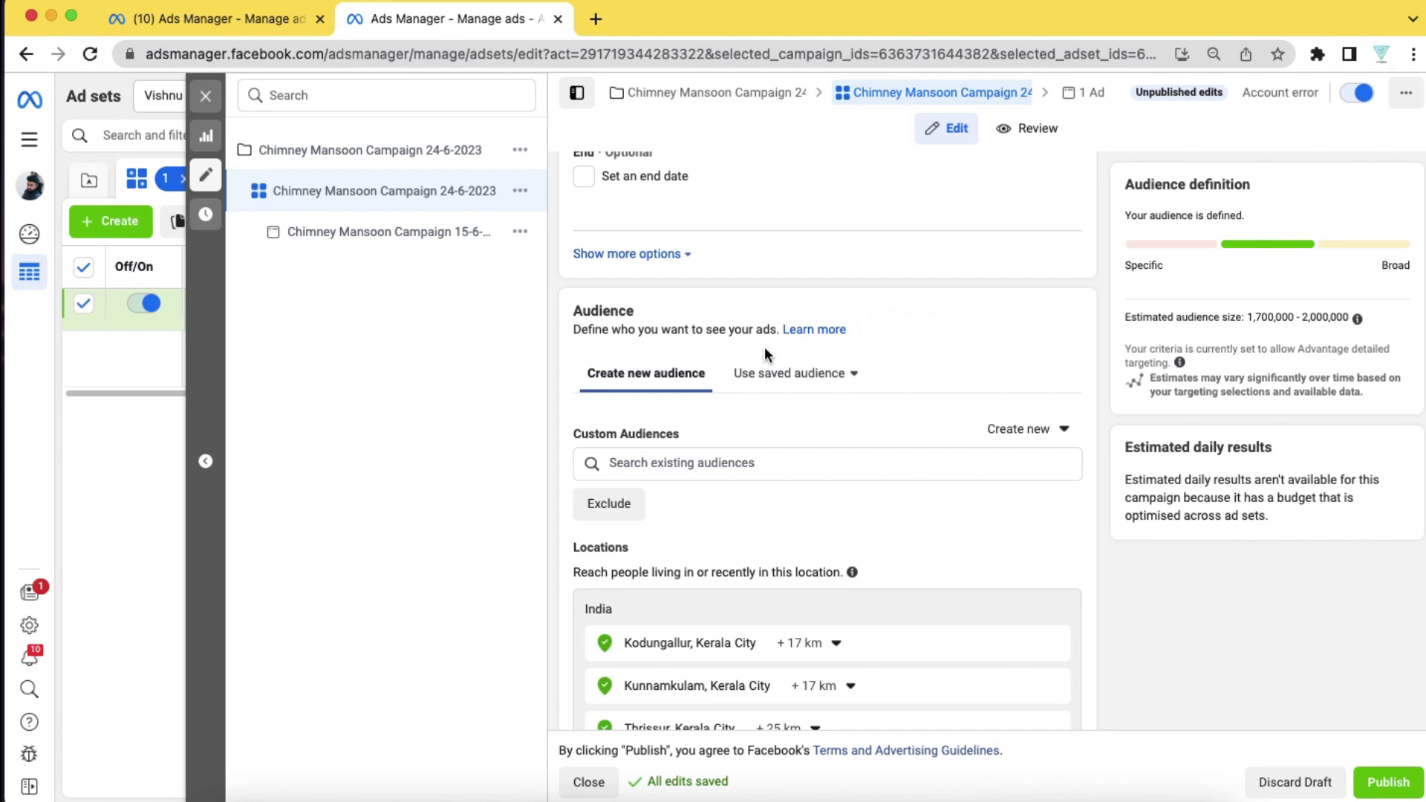
Check the saved audiences available for the ad set and look over the custom audience options.
{"action": "left_click", "coordinate": [836, 377]}
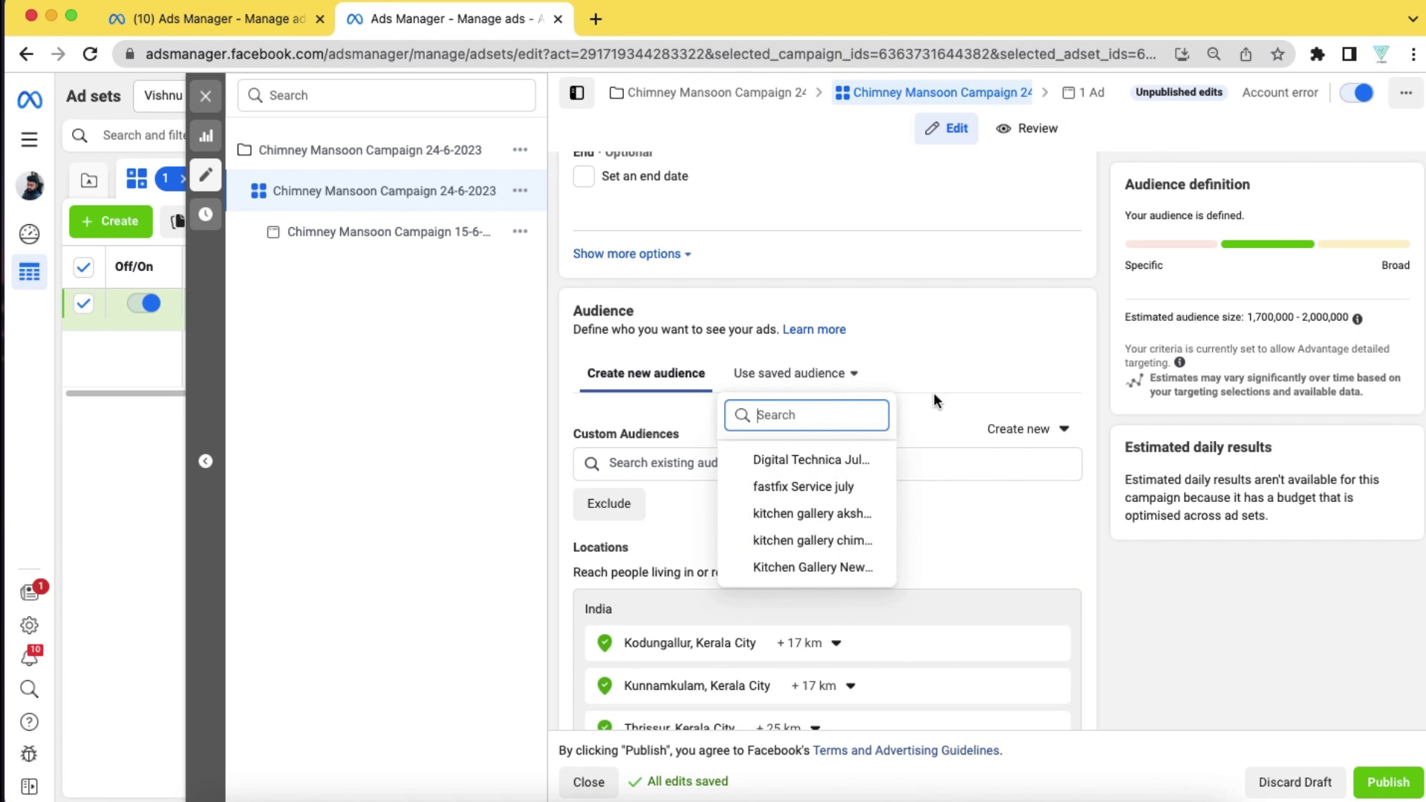
{"action": "left_click", "coordinate": [942, 359]}
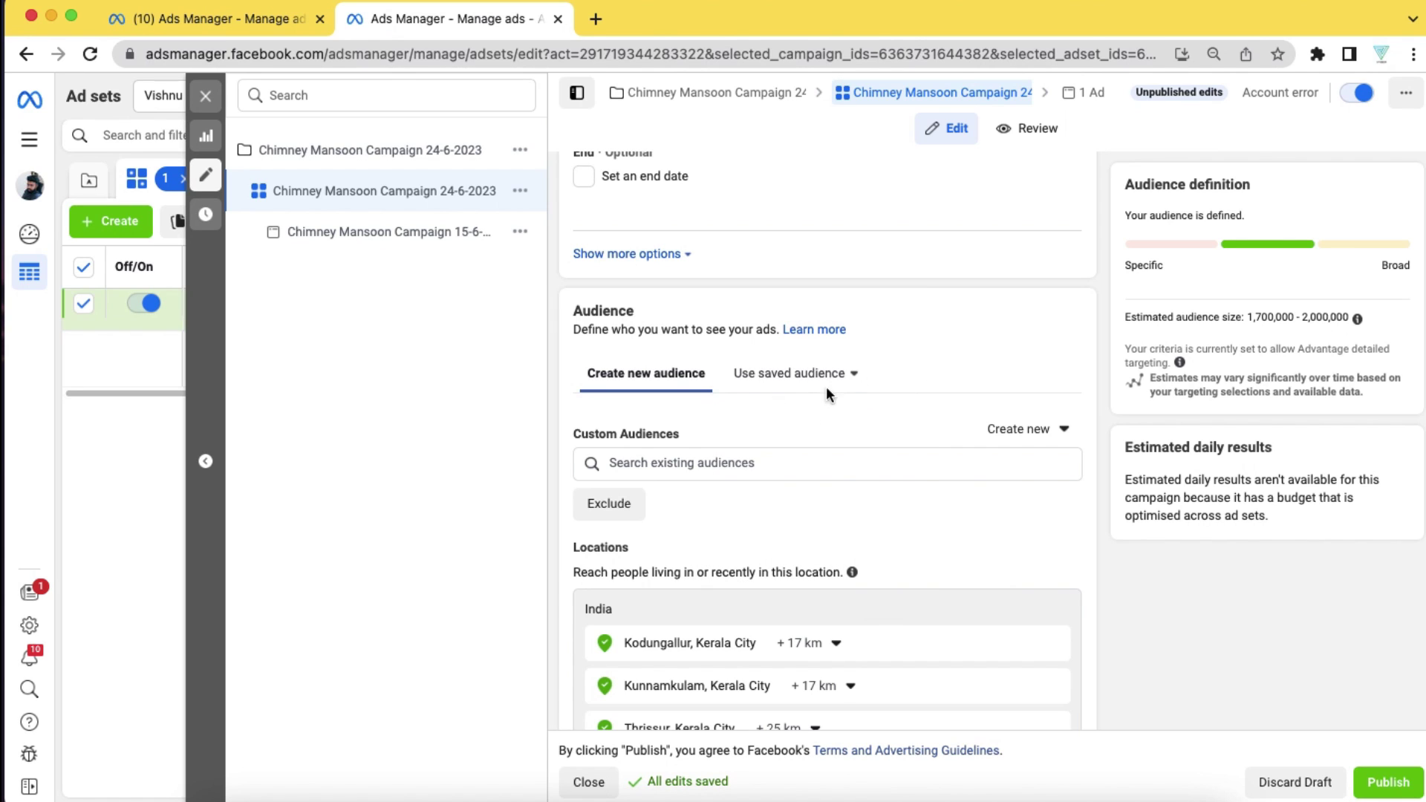
{"action": "scroll", "coordinate": [835, 434], "scroll_direction": "down", "scroll_amount": 2}
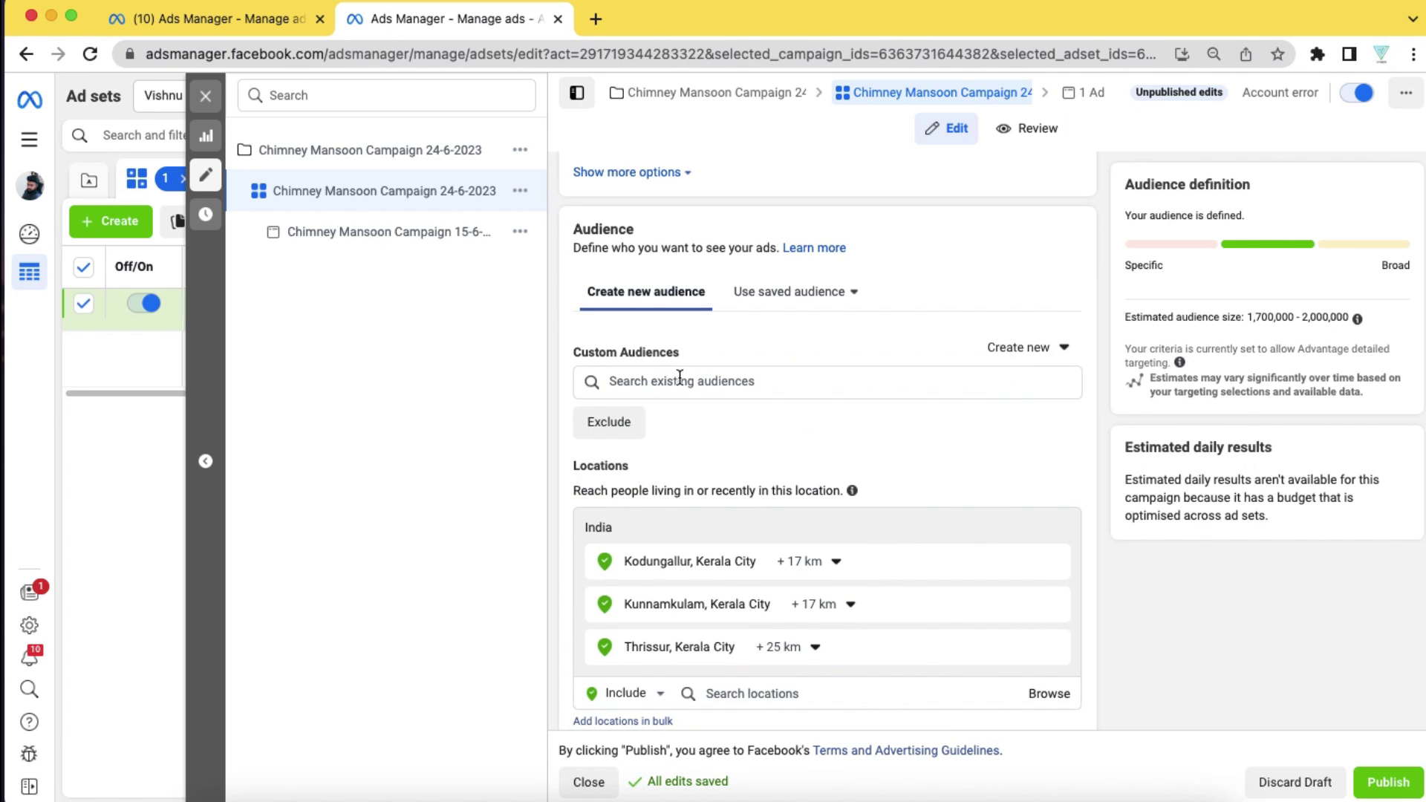
{"action": "mouse_move", "coordinate": [603, 350]}
{"action": "mouse_move", "coordinate": [663, 357]}
Add the place "Palakkad Palakkad" to the ad set's included audience locations.
{"action": "scroll", "coordinate": [719, 407], "scroll_direction": "down", "scroll_amount": 5}
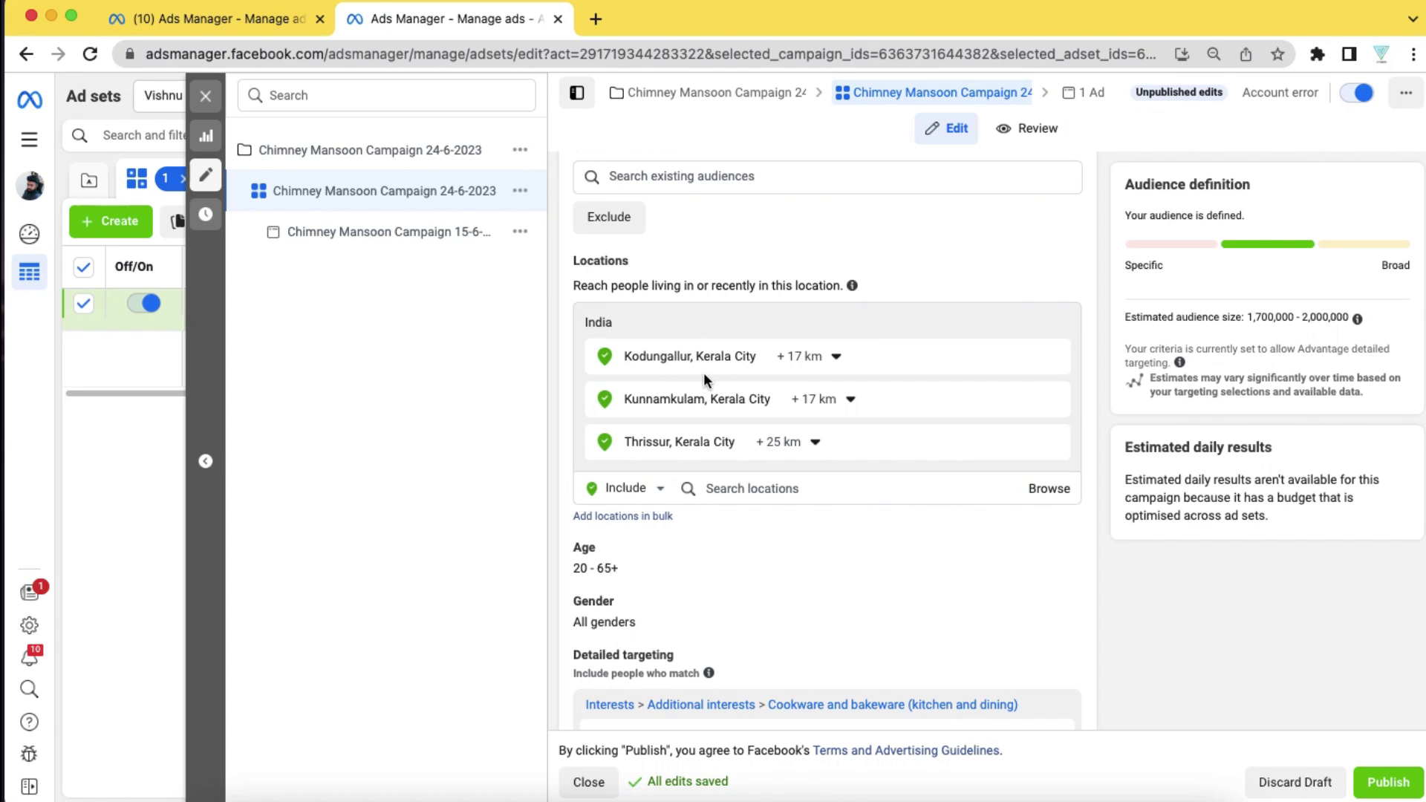
{"action": "scroll", "coordinate": [711, 435], "scroll_direction": "down", "scroll_amount": 2}
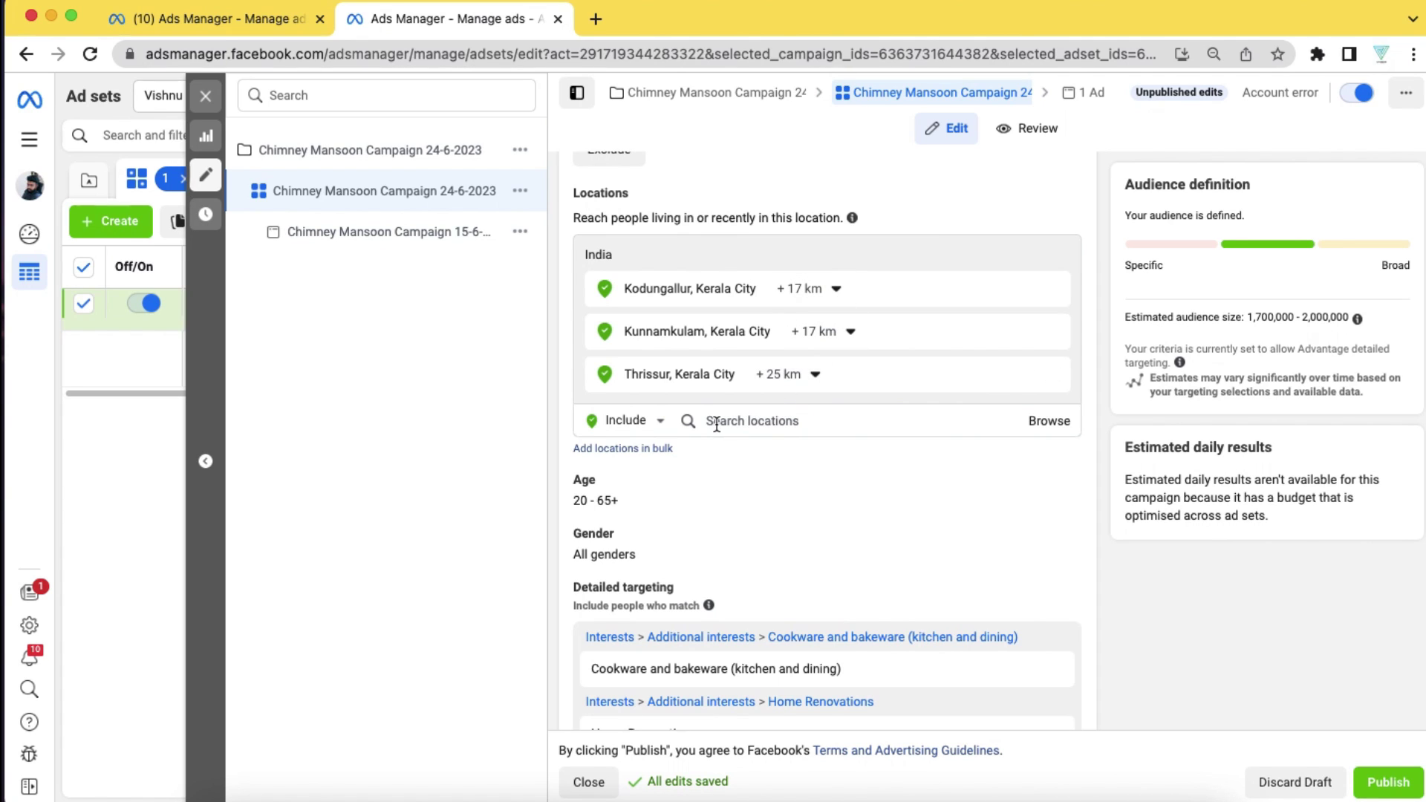
{"action": "left_click", "coordinate": [765, 425]}
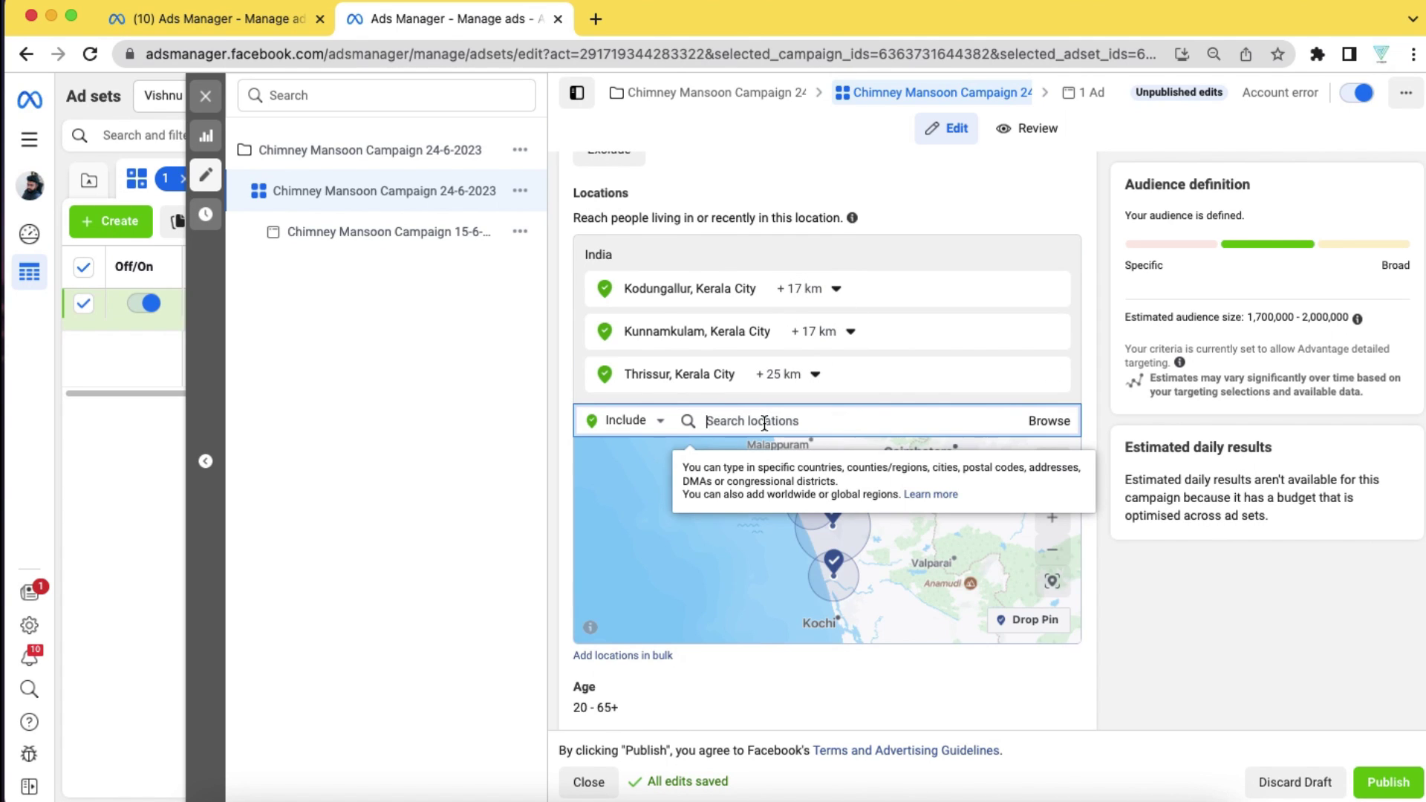
{"action": "type", "text": "palakkad"}
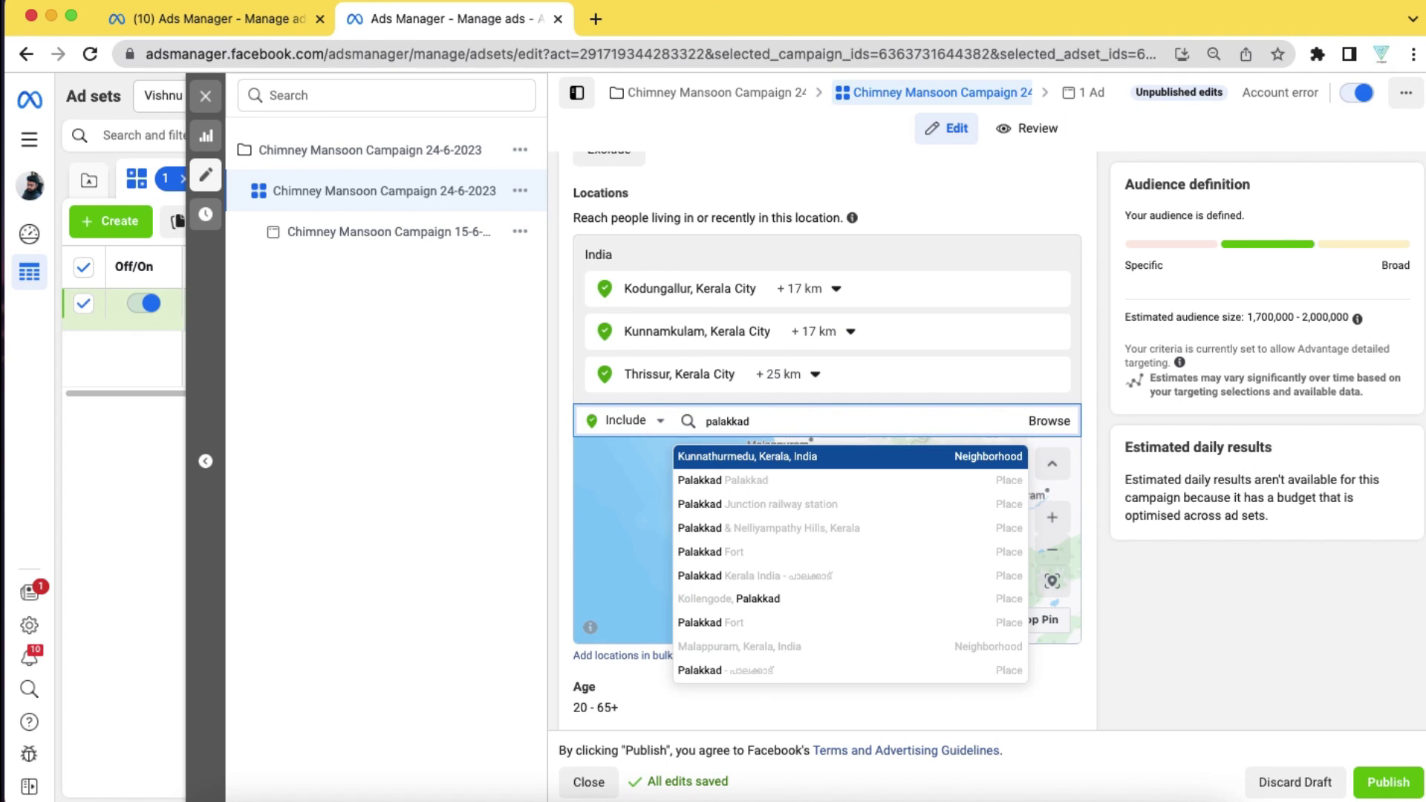
{"action": "left_click", "coordinate": [750, 482]}
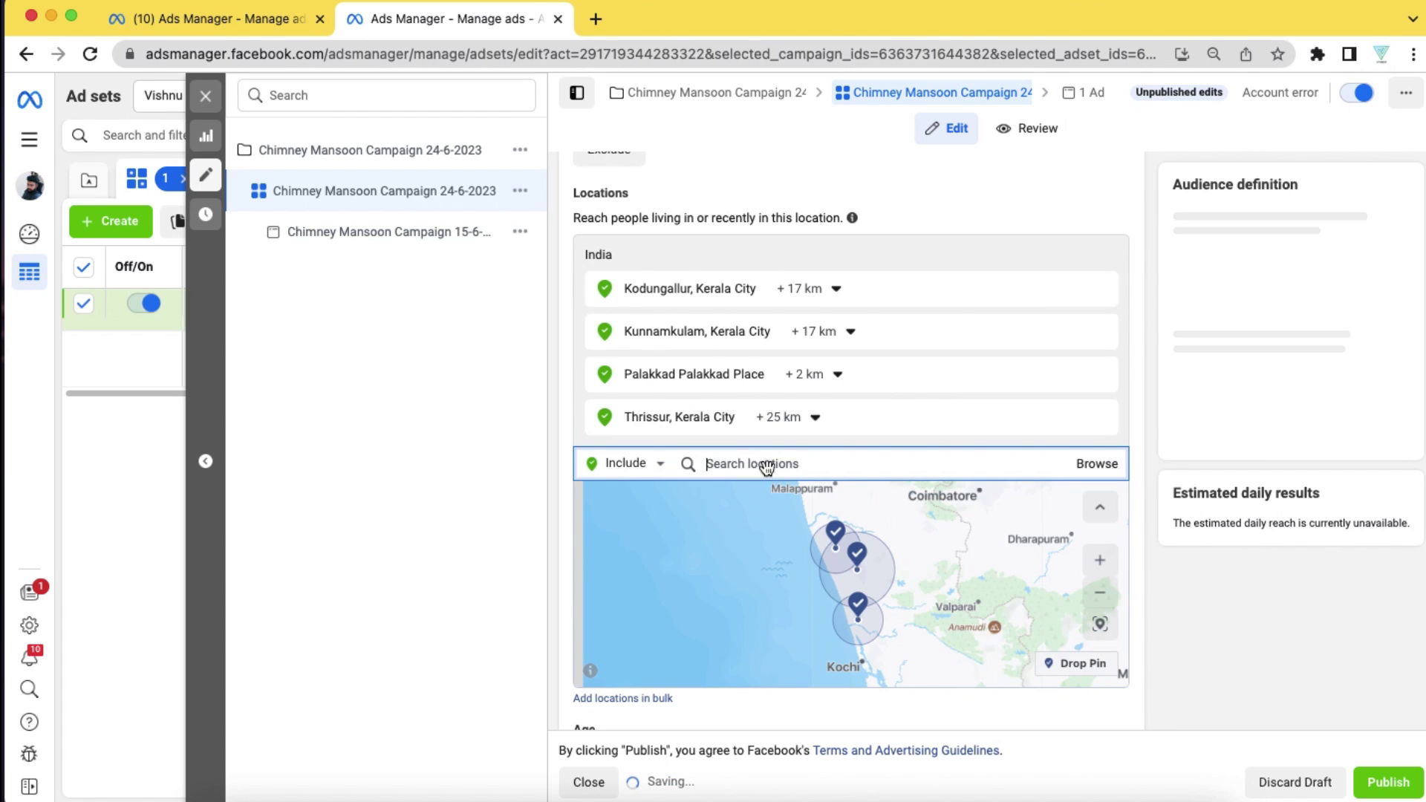
Set the targeting radius around the Palakkad location to 20 km.
{"action": "left_click", "coordinate": [837, 375]}
{"action": "left_click_drag", "start_coordinate": [889, 439], "coordinate": [866, 435]}
{"action": "type", "text": "20"}
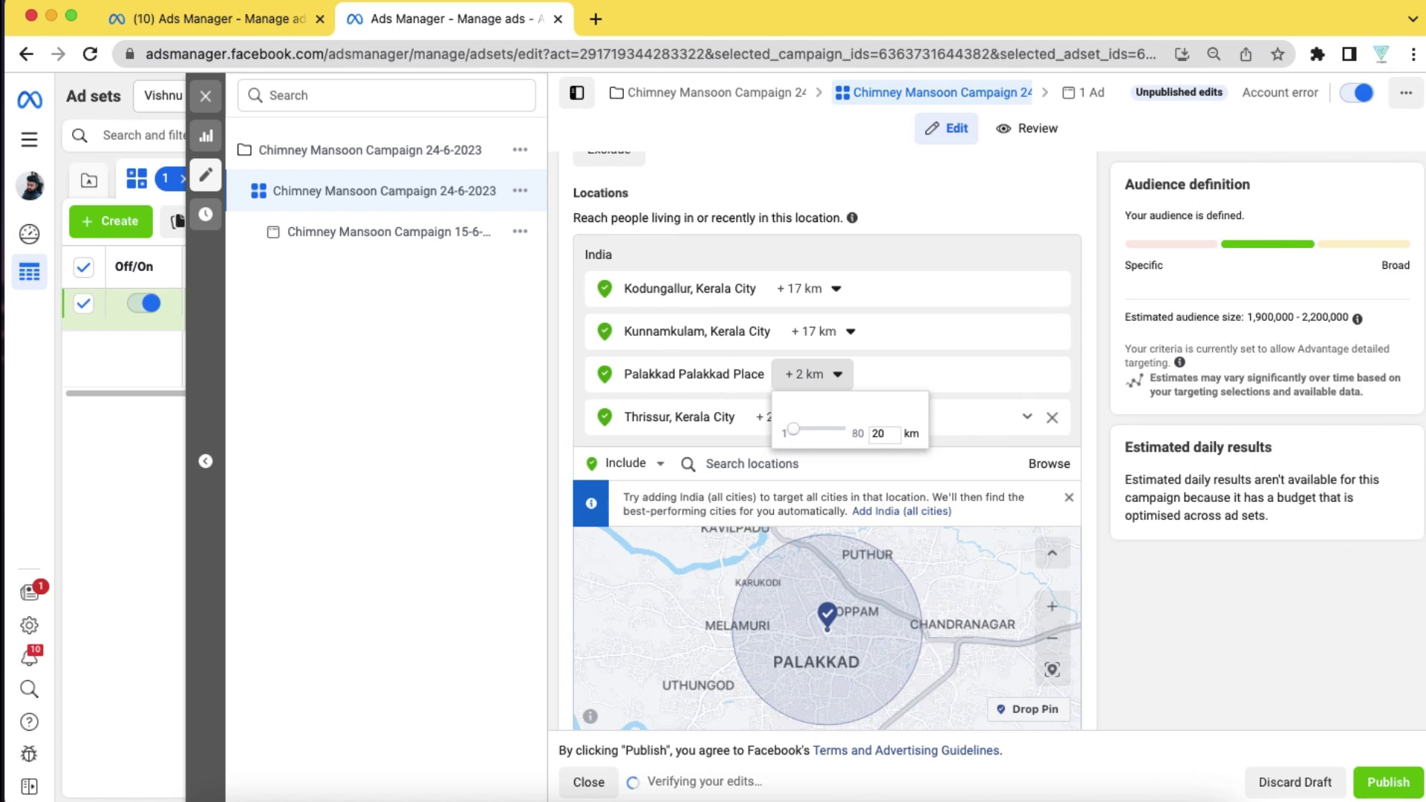
{"action": "key", "text": "Return"}
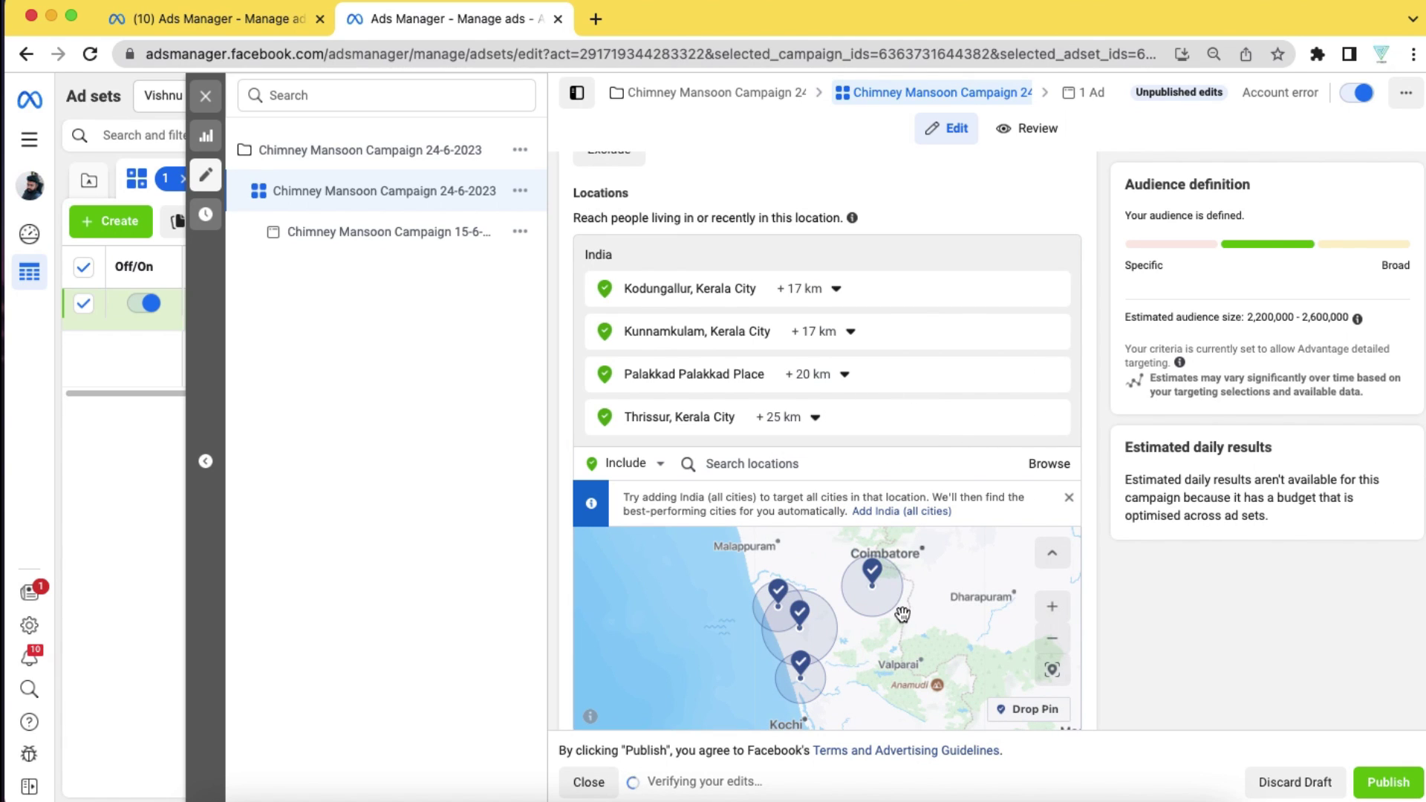
Examine the audience's location list and map, age, gender and full set of detailed targeting interests.
{"action": "scroll", "coordinate": [902, 614], "scroll_direction": "down", "scroll_amount": 3}
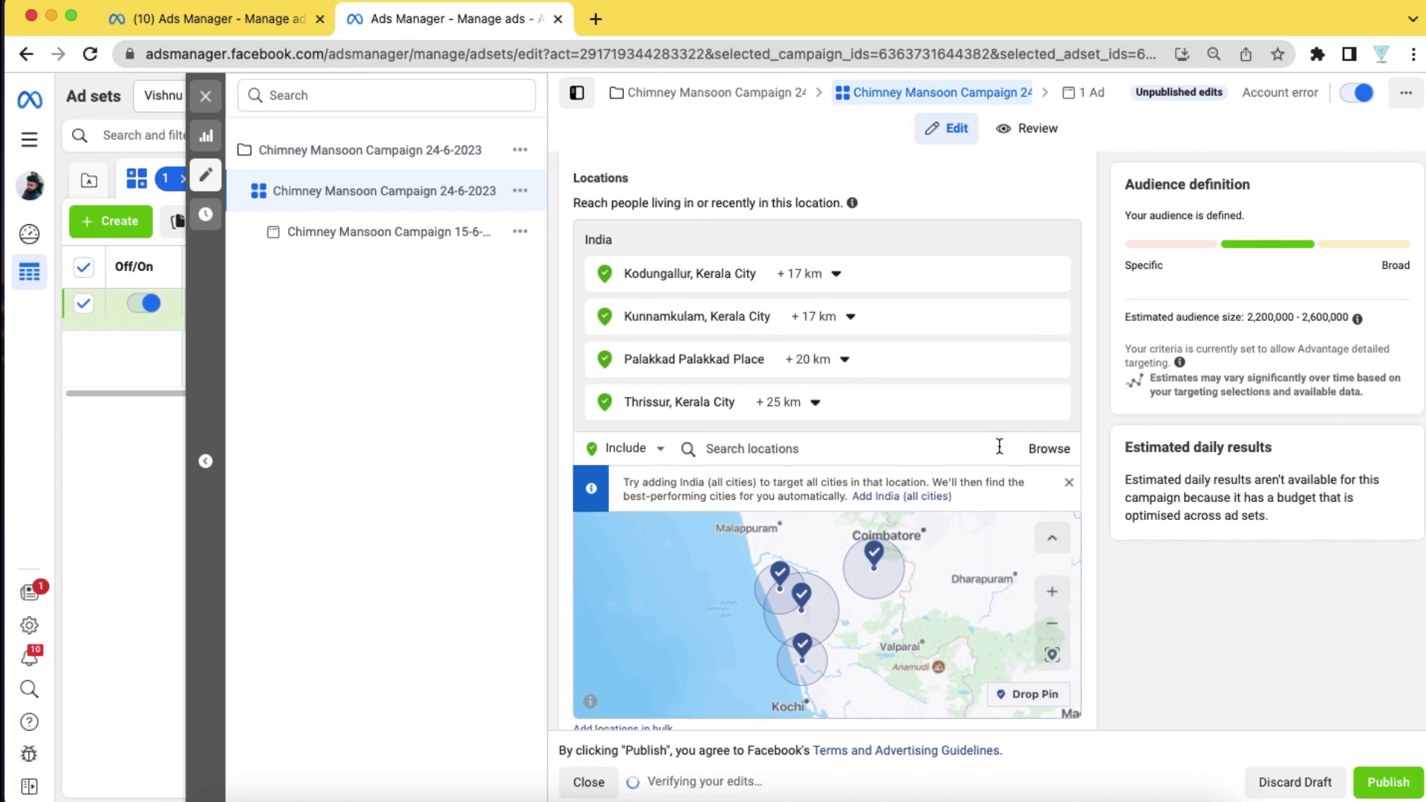
{"action": "scroll", "coordinate": [998, 446], "scroll_direction": "up", "scroll_amount": 3}
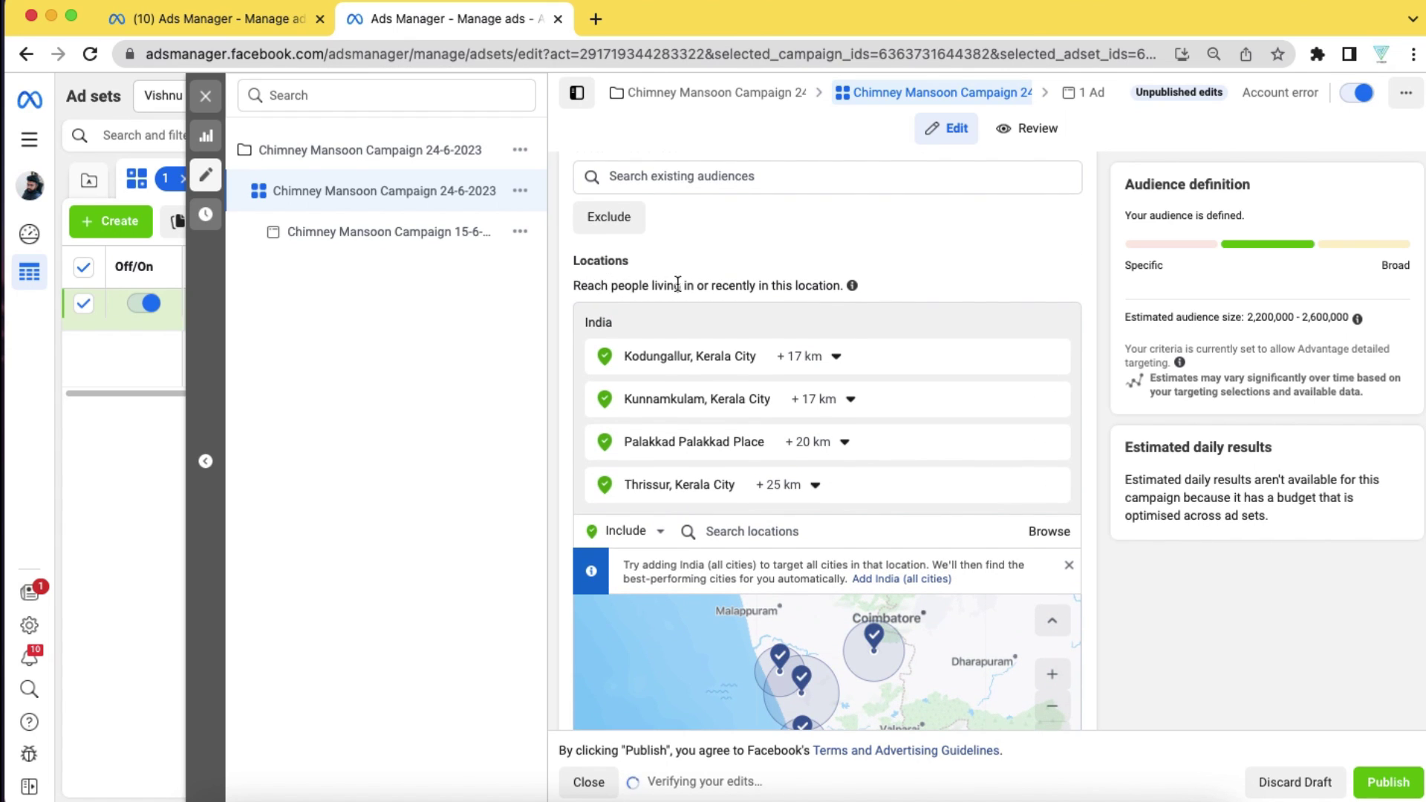
{"action": "mouse_move", "coordinate": [852, 295]}
{"action": "scroll", "coordinate": [872, 374], "scroll_direction": "down", "scroll_amount": 4}
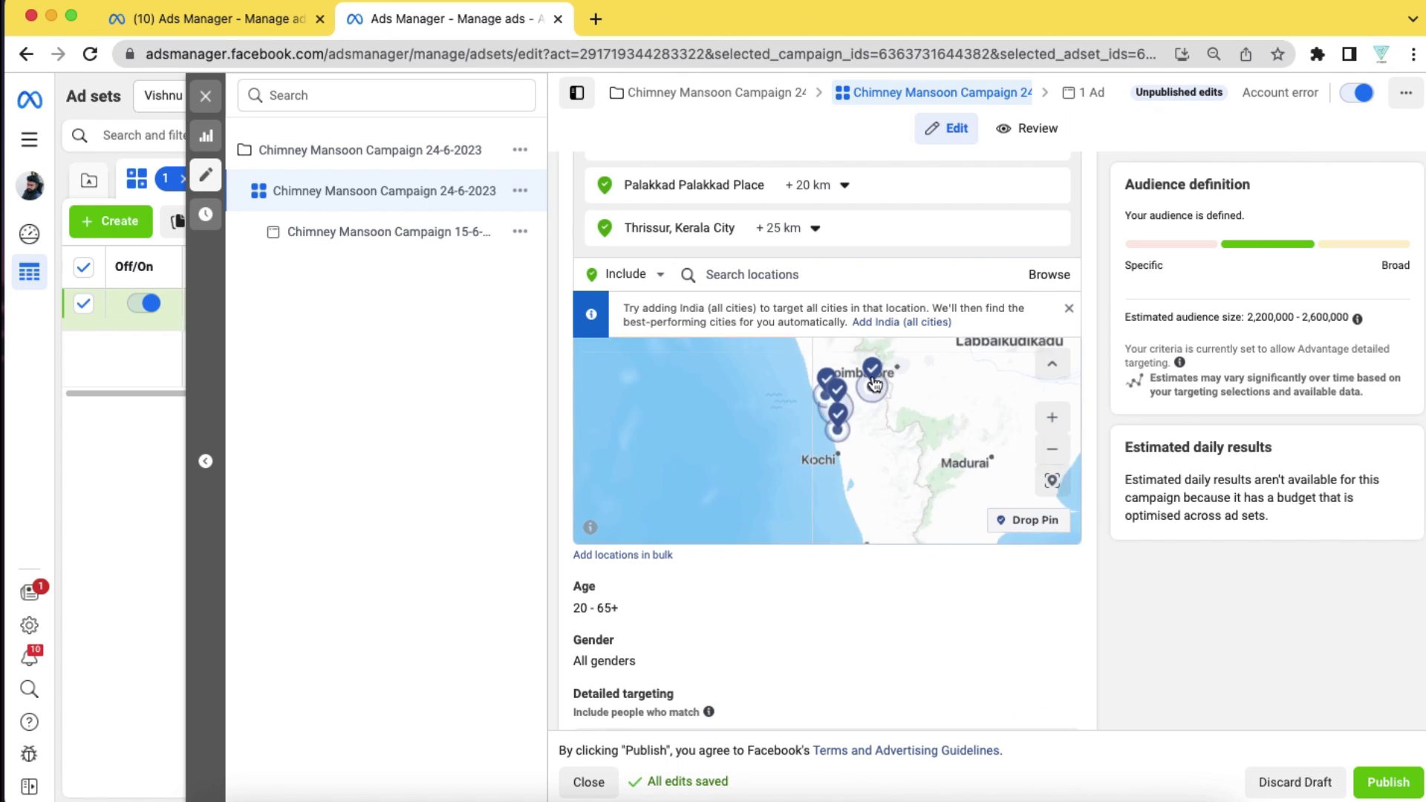
{"action": "scroll", "coordinate": [803, 594], "scroll_direction": "down", "scroll_amount": 1}
{"action": "scroll", "coordinate": [803, 594], "scroll_direction": "down", "scroll_amount": 3}
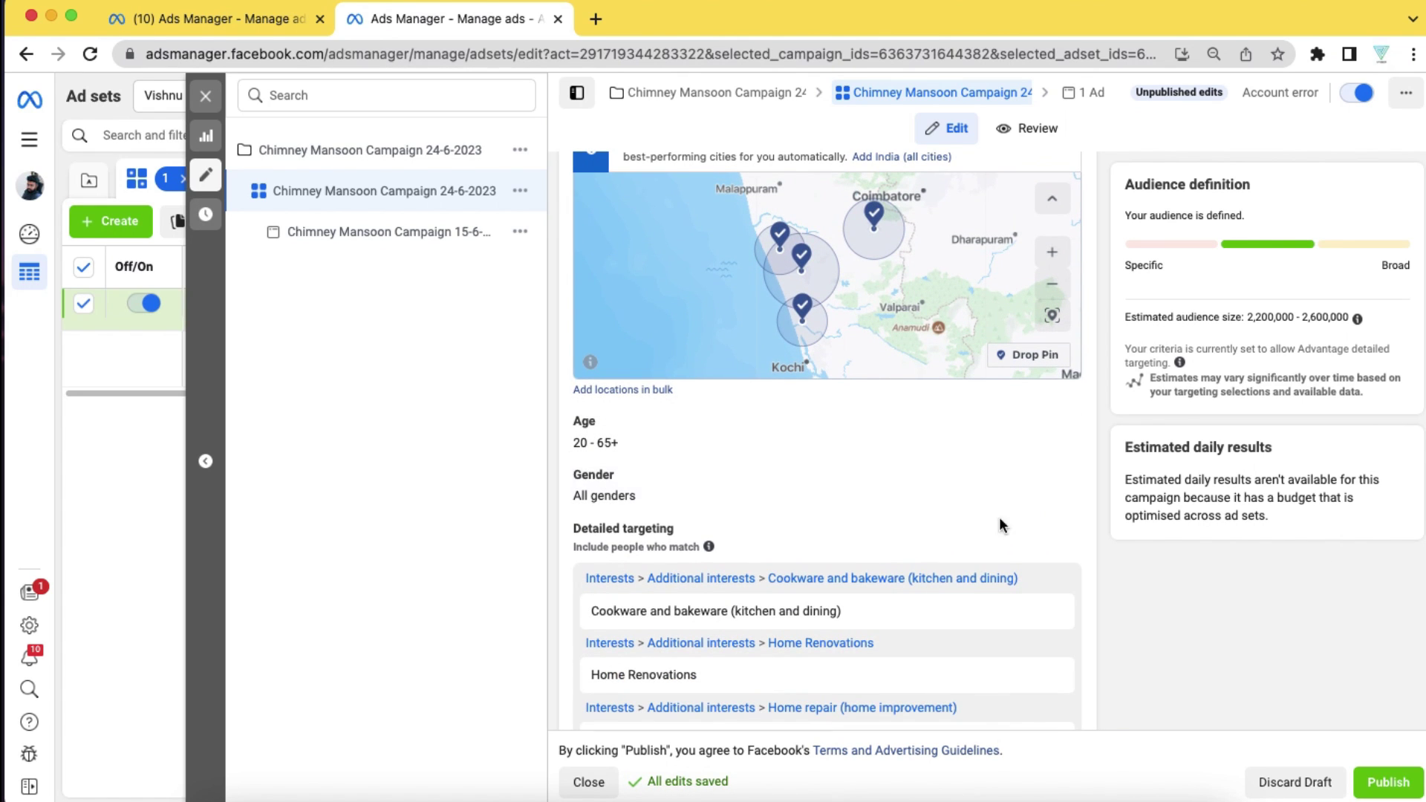
{"action": "scroll", "coordinate": [891, 521], "scroll_direction": "down", "scroll_amount": 3}
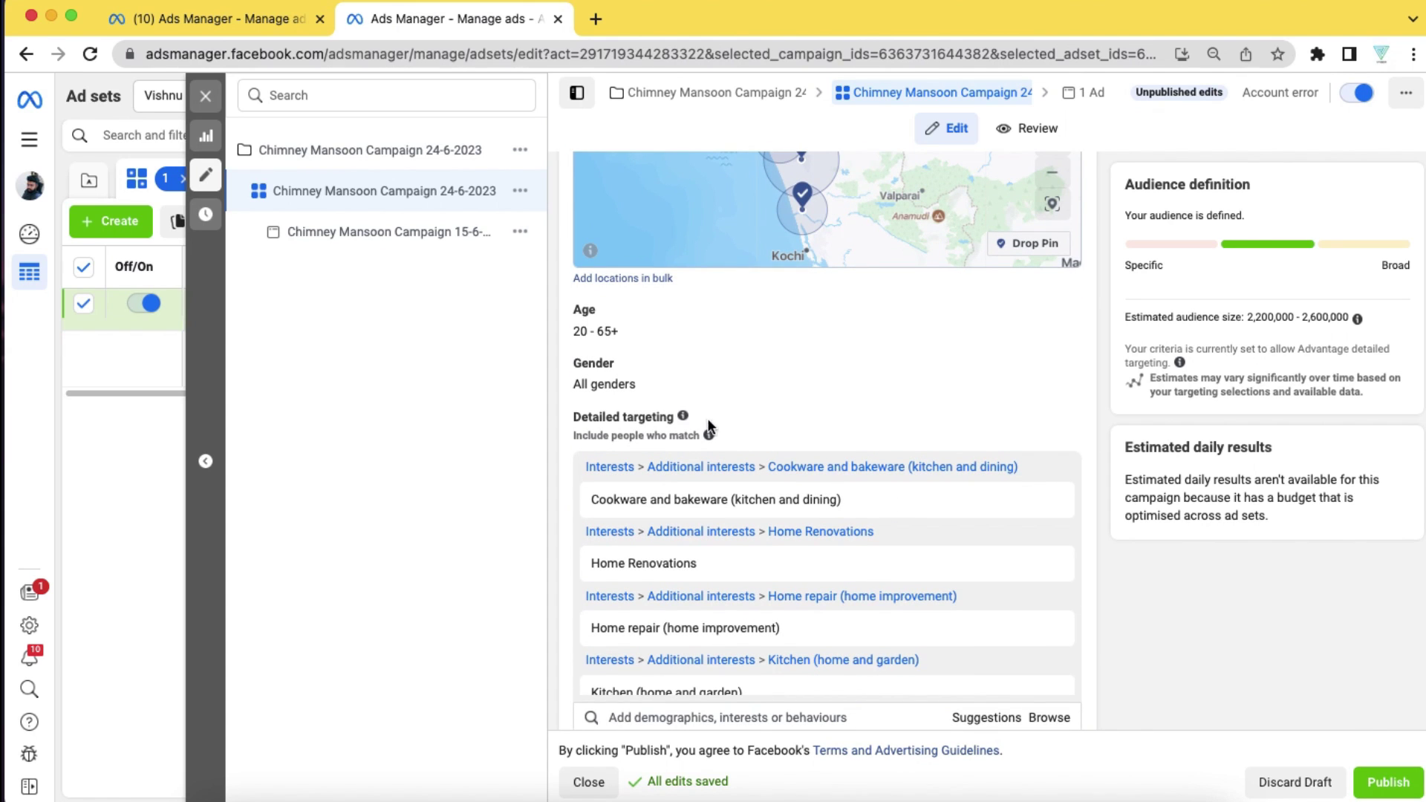
{"action": "scroll", "coordinate": [826, 549], "scroll_direction": "down", "scroll_amount": 3}
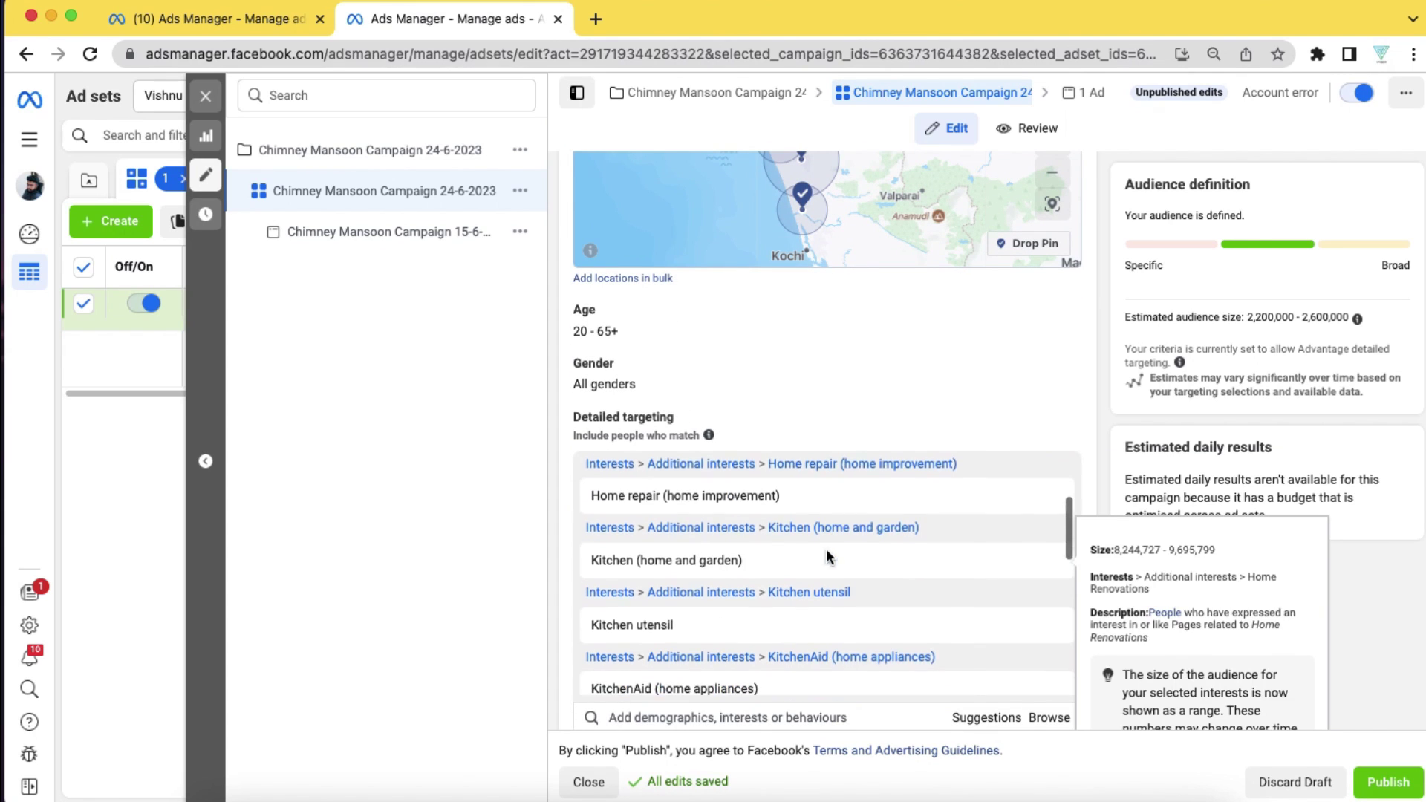
{"action": "scroll", "coordinate": [826, 549], "scroll_direction": "down", "scroll_amount": 10}
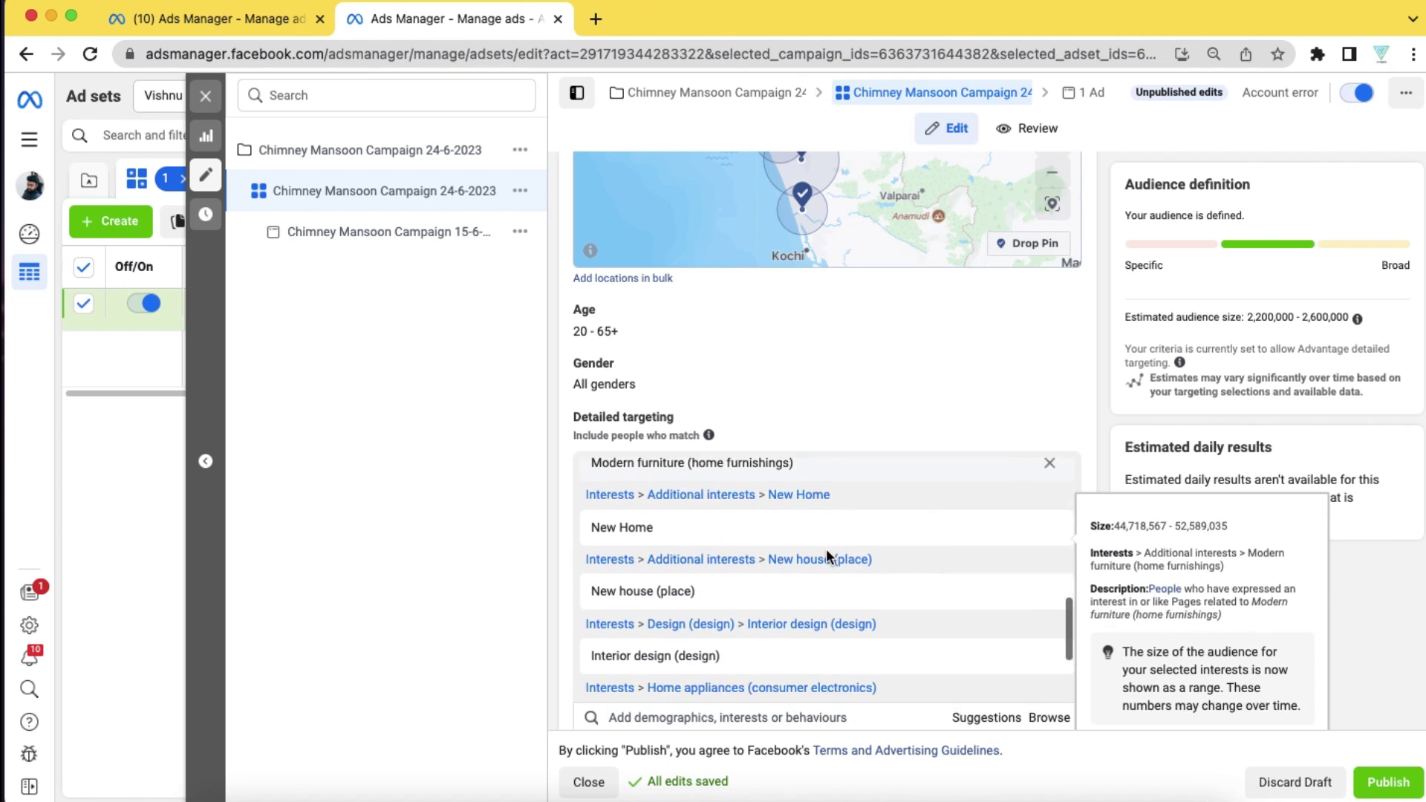
{"action": "scroll", "coordinate": [826, 556], "scroll_direction": "down", "scroll_amount": 5}
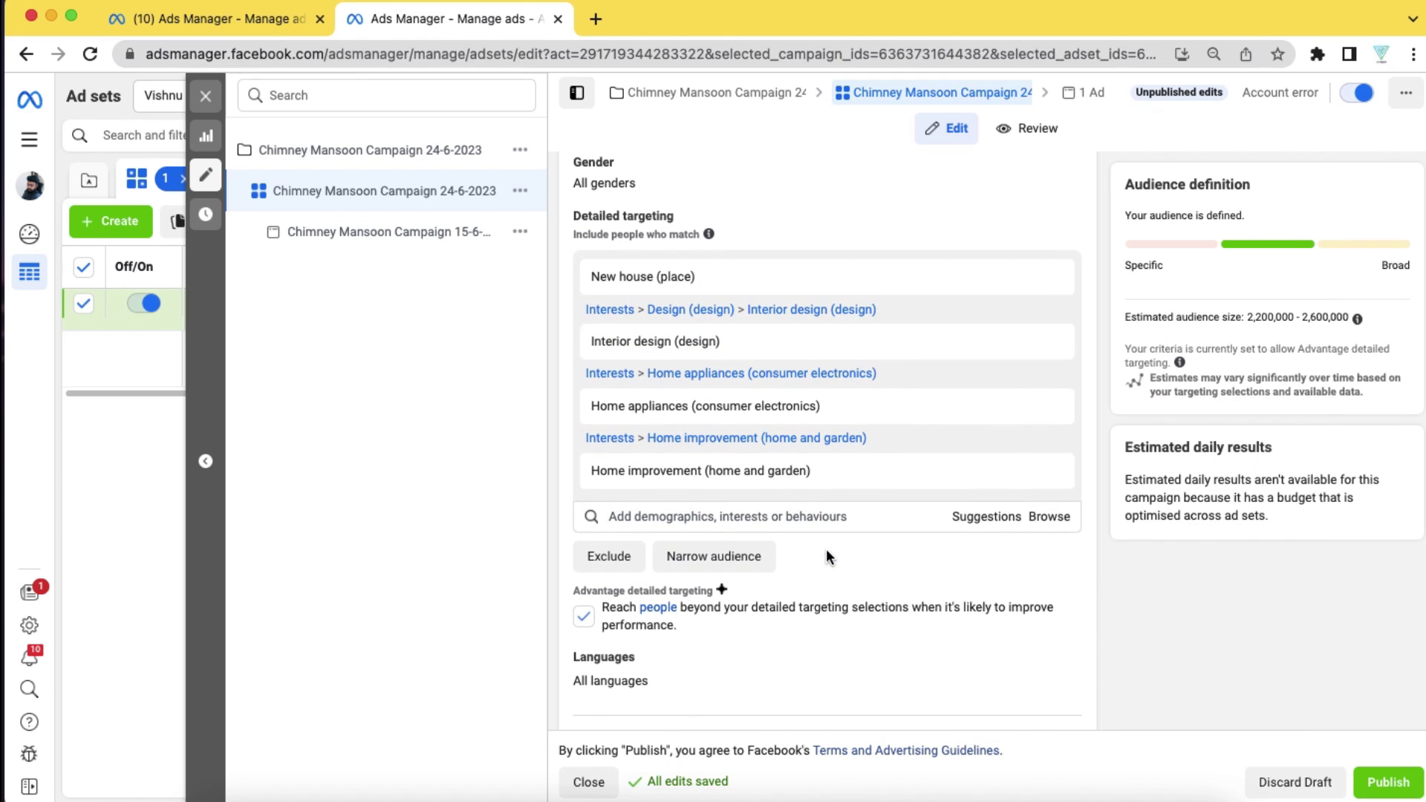
Add the suggested interests "Starter home (property)" and "Renovation (construction)" to the detailed targeting.
{"action": "left_click", "coordinate": [738, 522]}
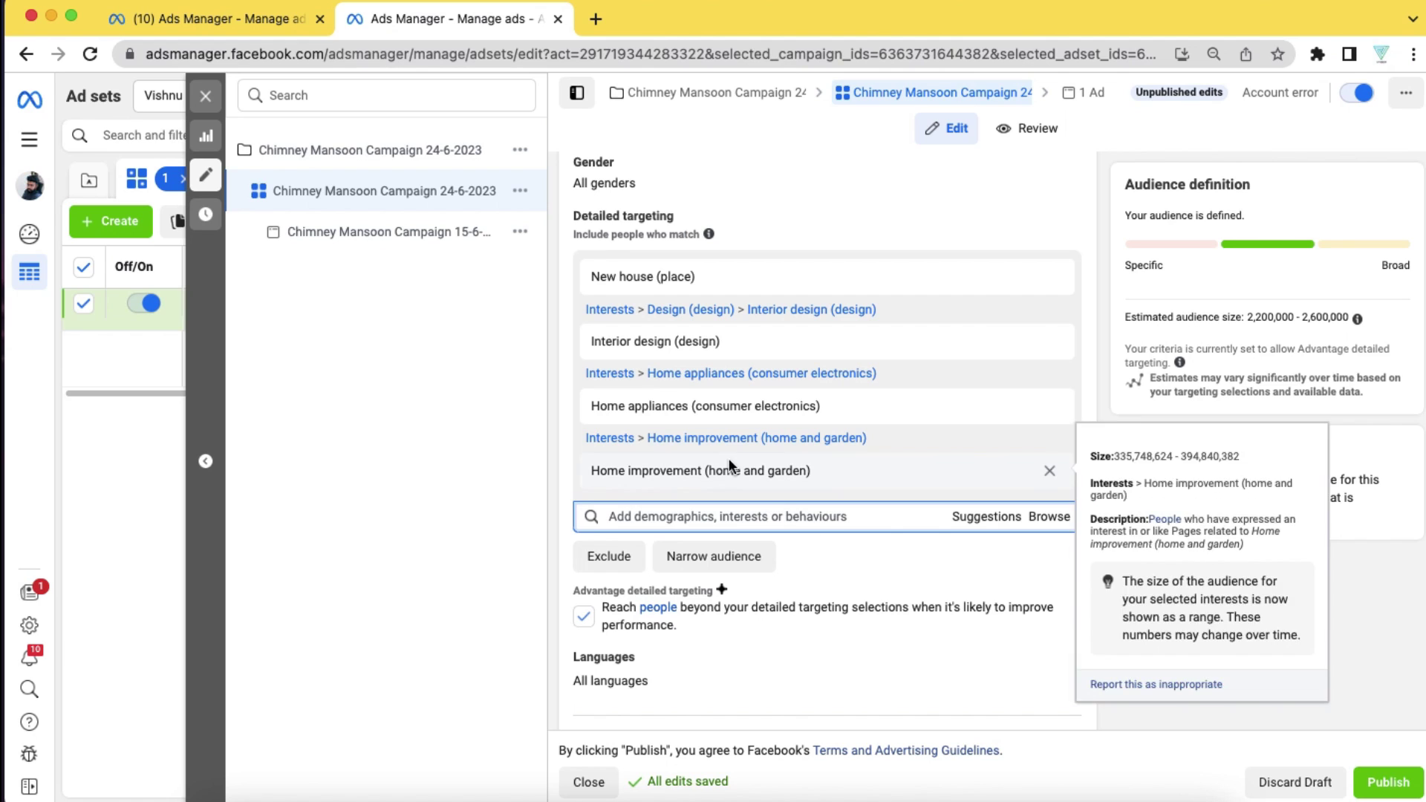
{"action": "left_click", "coordinate": [992, 522]}
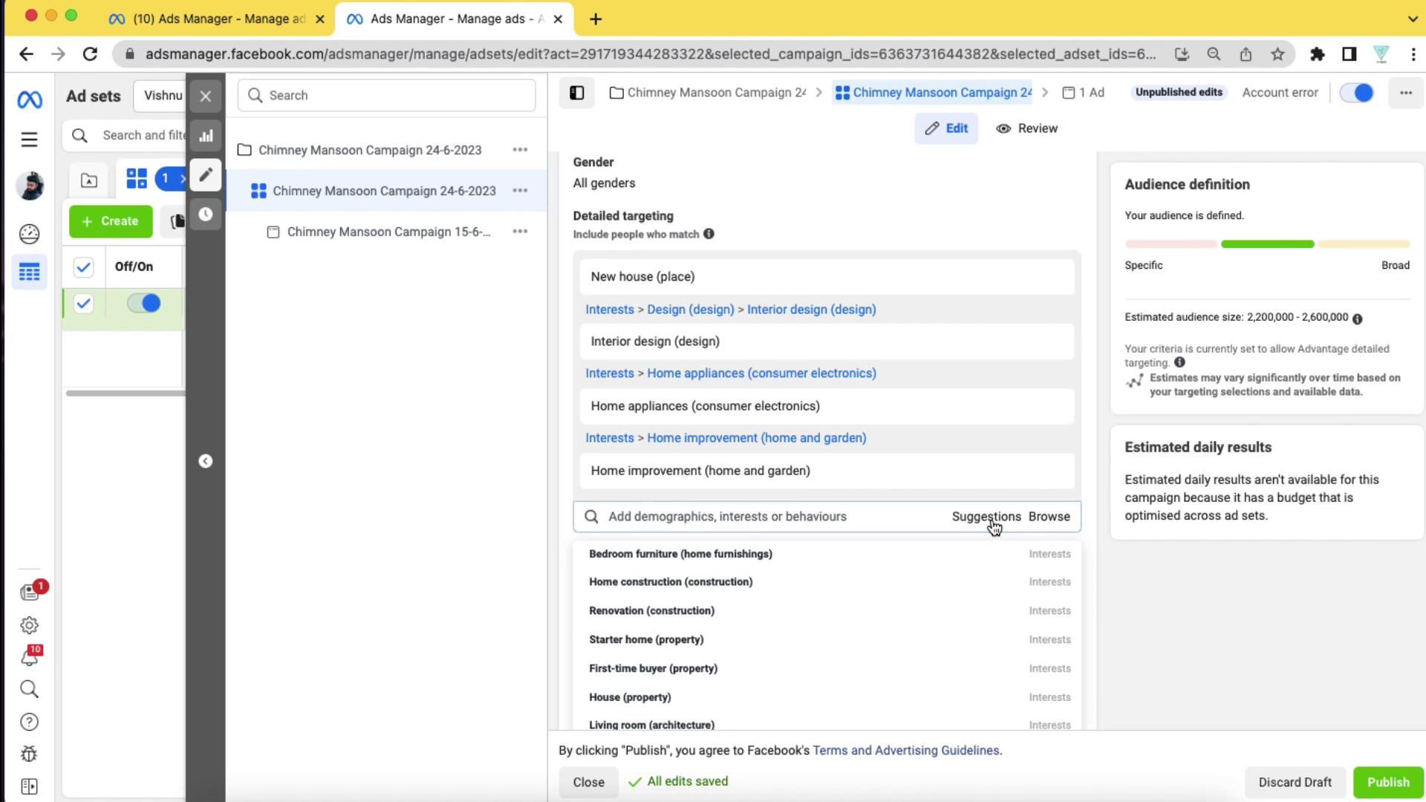
{"action": "left_click", "coordinate": [679, 643]}
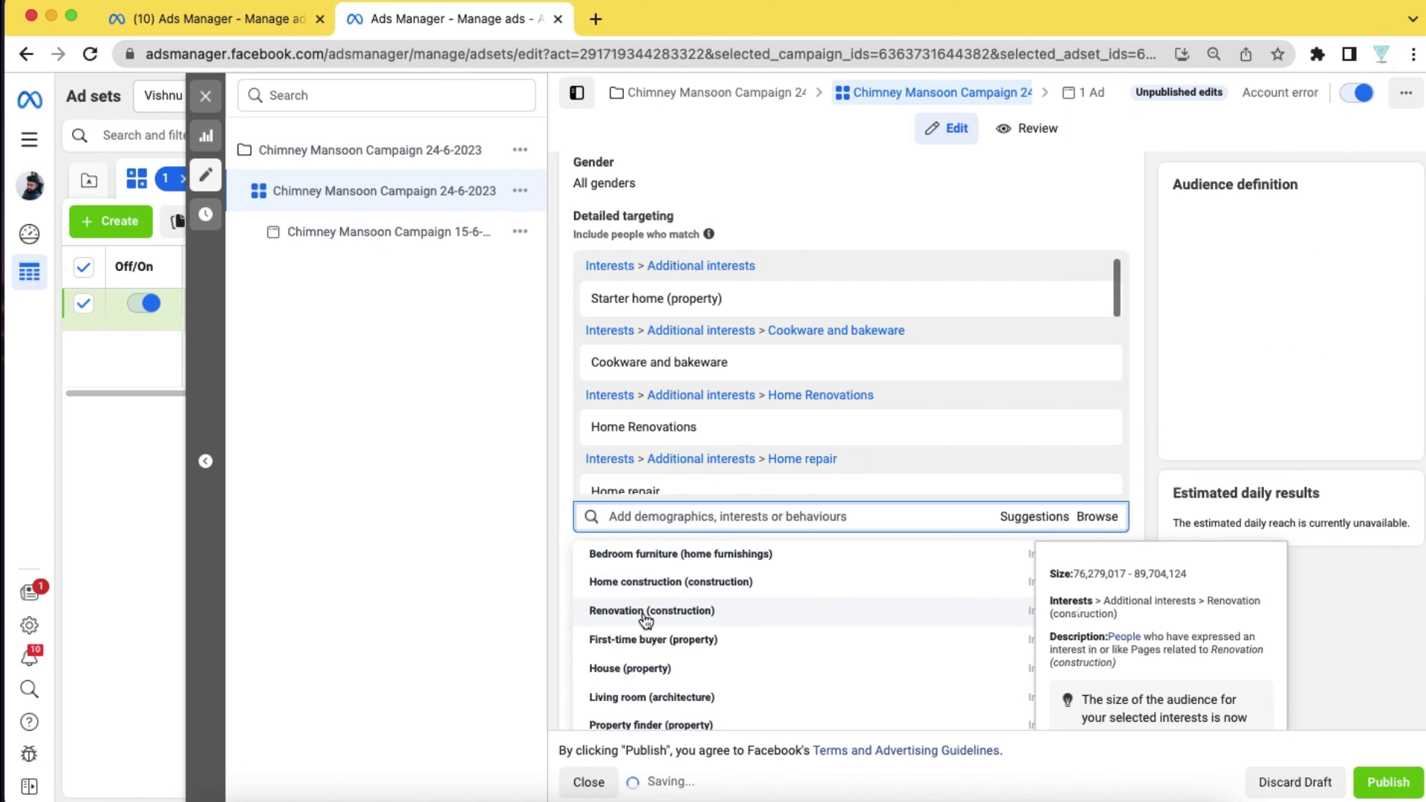
{"action": "left_click", "coordinate": [646, 613]}
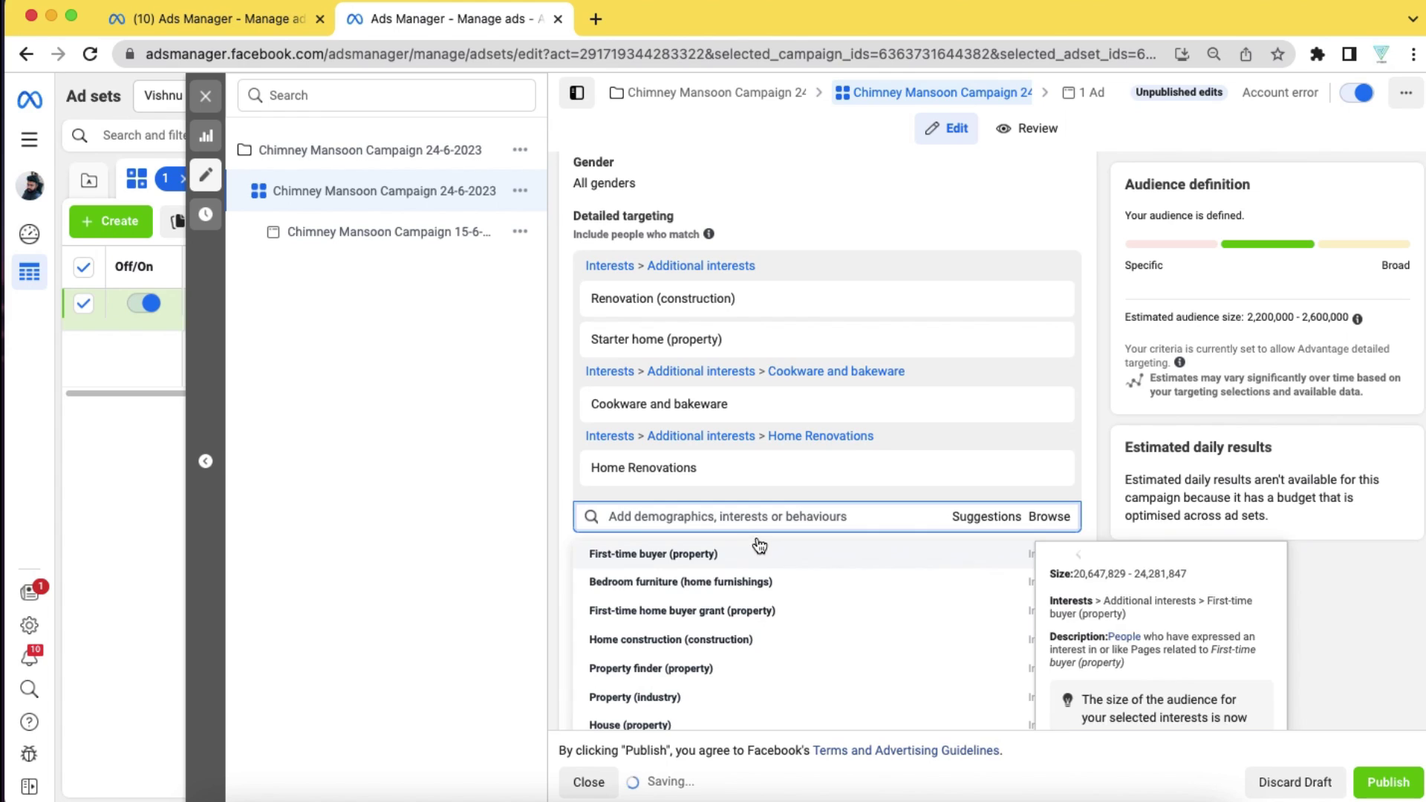
Browse the detailed targeting categories, viewing the subcategories under Demographics.
{"action": "left_click", "coordinate": [1045, 517]}
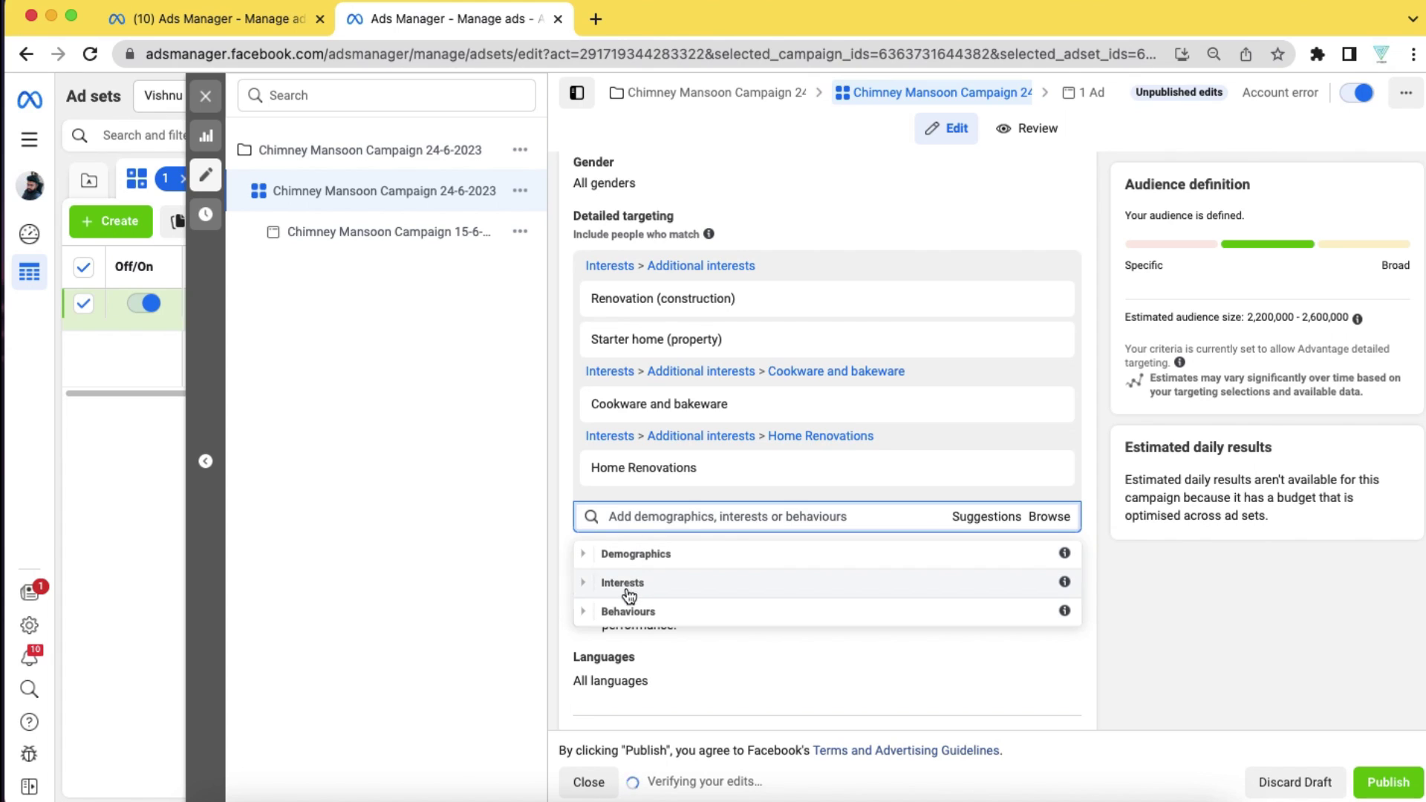
{"action": "left_click", "coordinate": [586, 555]}
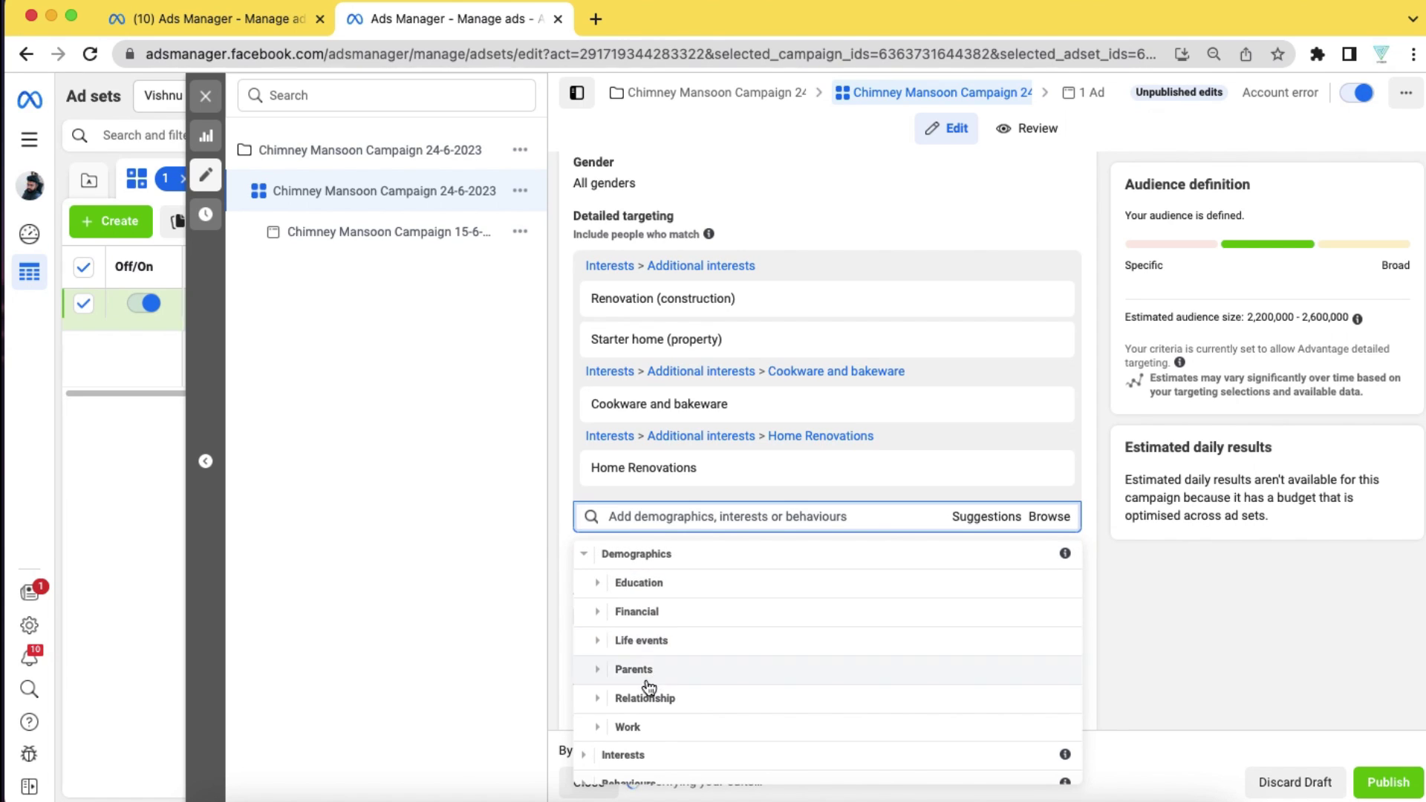
{"action": "scroll", "coordinate": [713, 675], "scroll_direction": "down", "scroll_amount": 1}
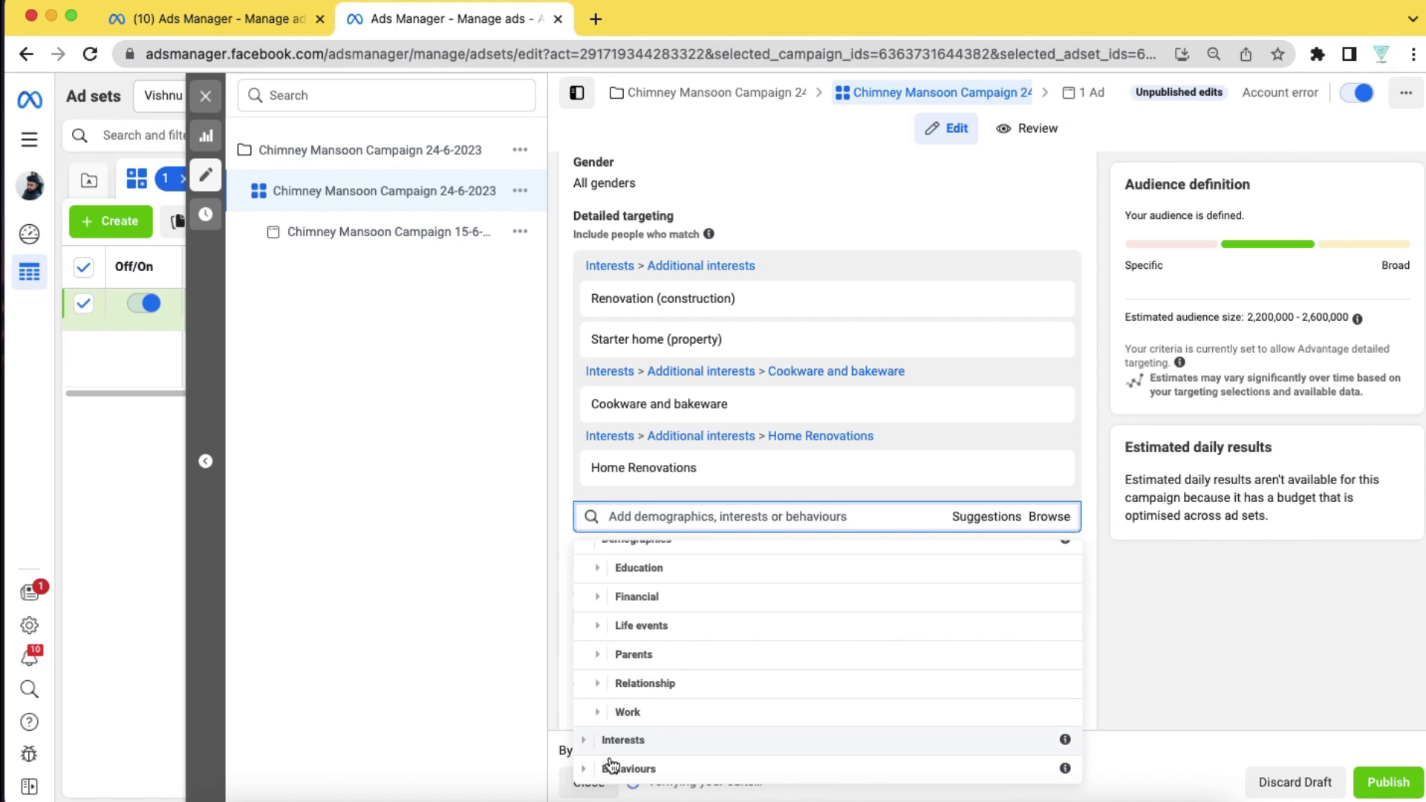
{"action": "left_click", "coordinate": [576, 548]}
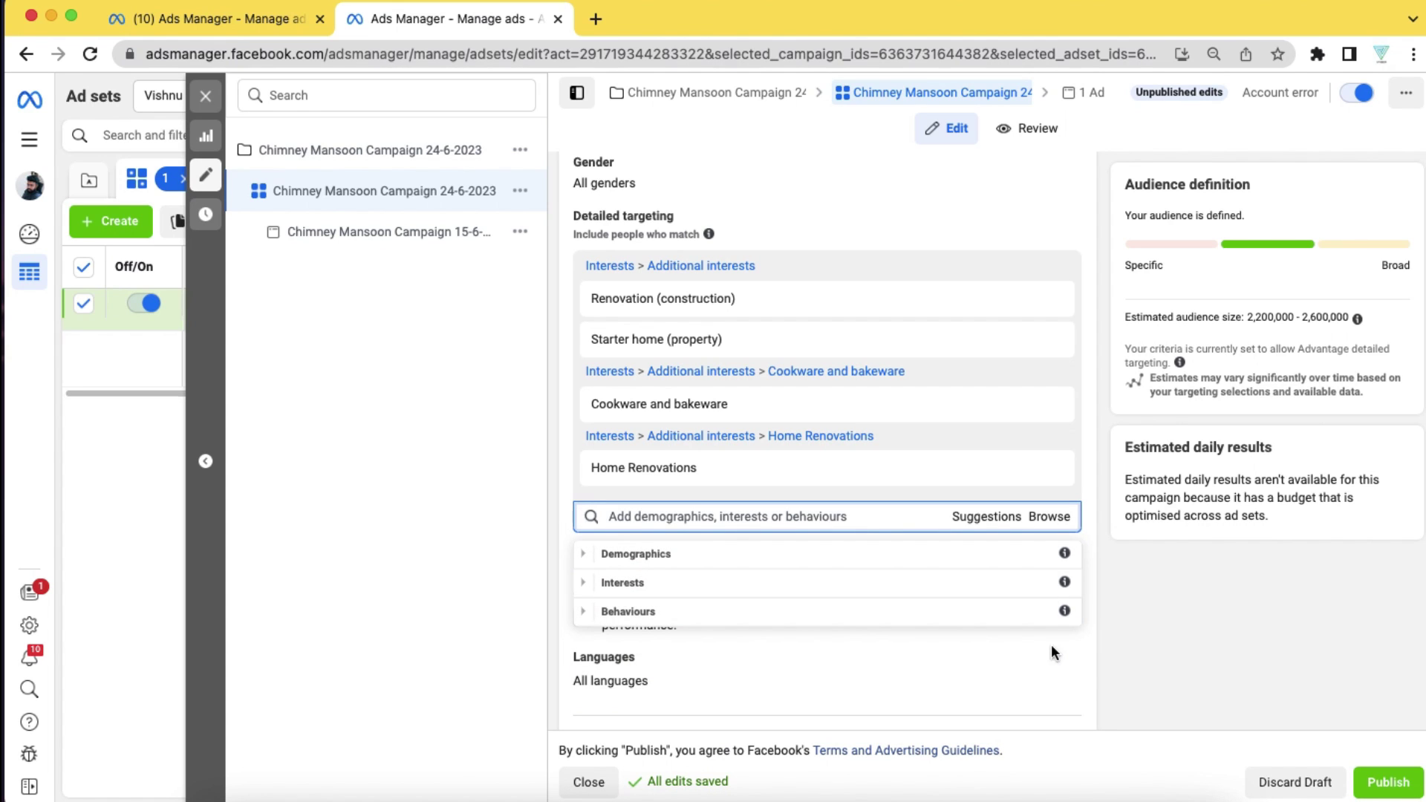
{"action": "left_click", "coordinate": [1078, 644]}
Switch the ad set's placements from Advantage+ placements to Manual placements.
{"action": "scroll", "coordinate": [824, 645], "scroll_direction": "down", "scroll_amount": 3}
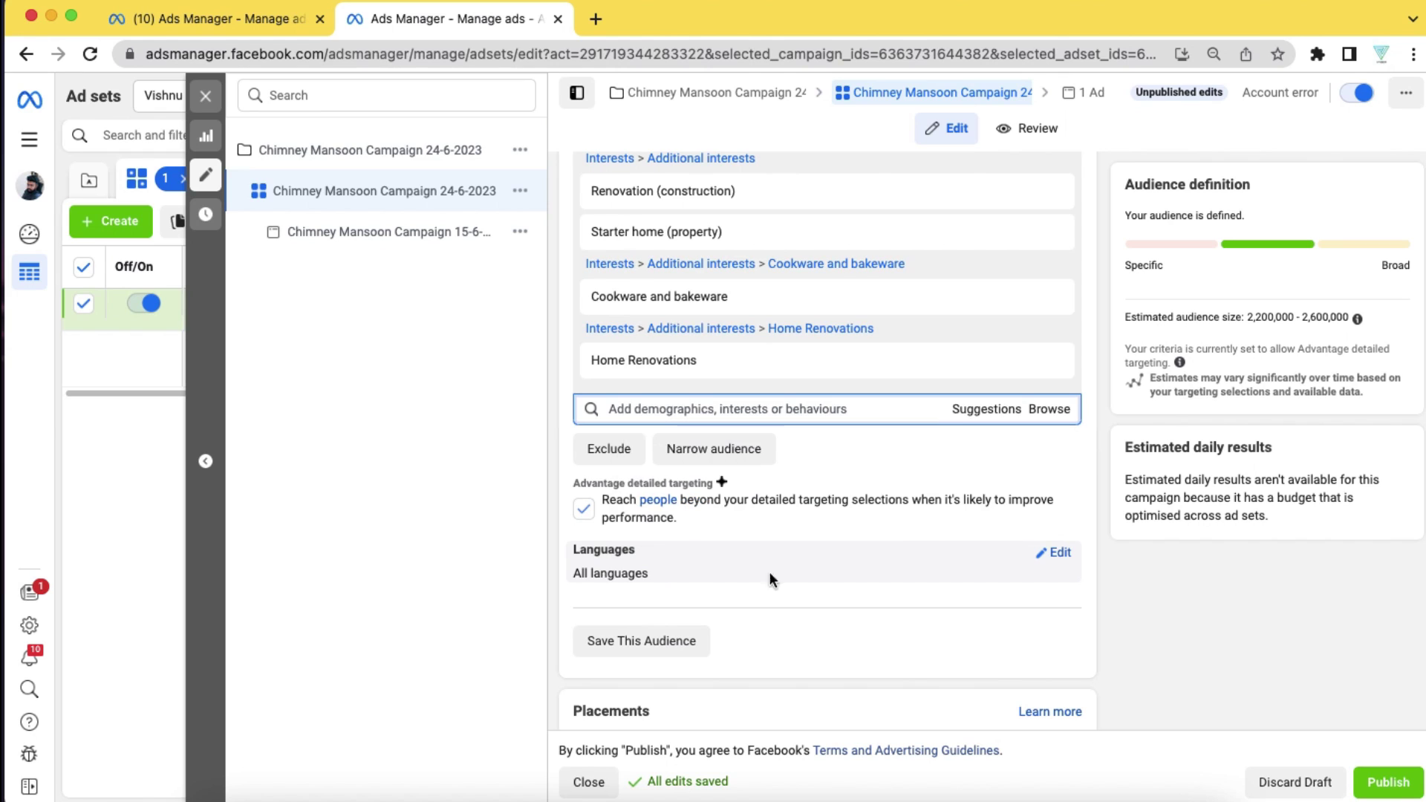
{"action": "scroll", "coordinate": [1051, 565], "scroll_direction": "down", "scroll_amount": 2}
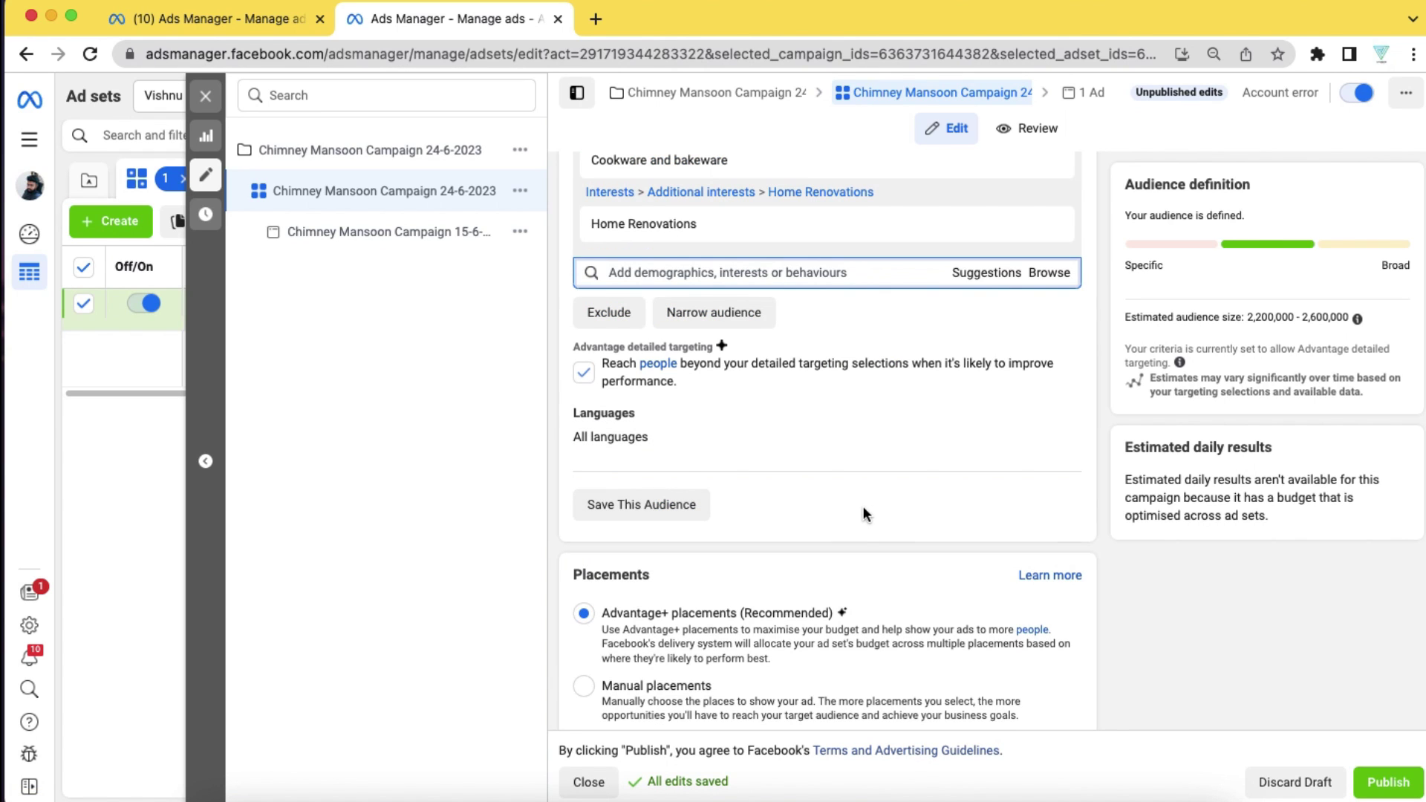
{"action": "scroll", "coordinate": [860, 510], "scroll_direction": "down", "scroll_amount": 1}
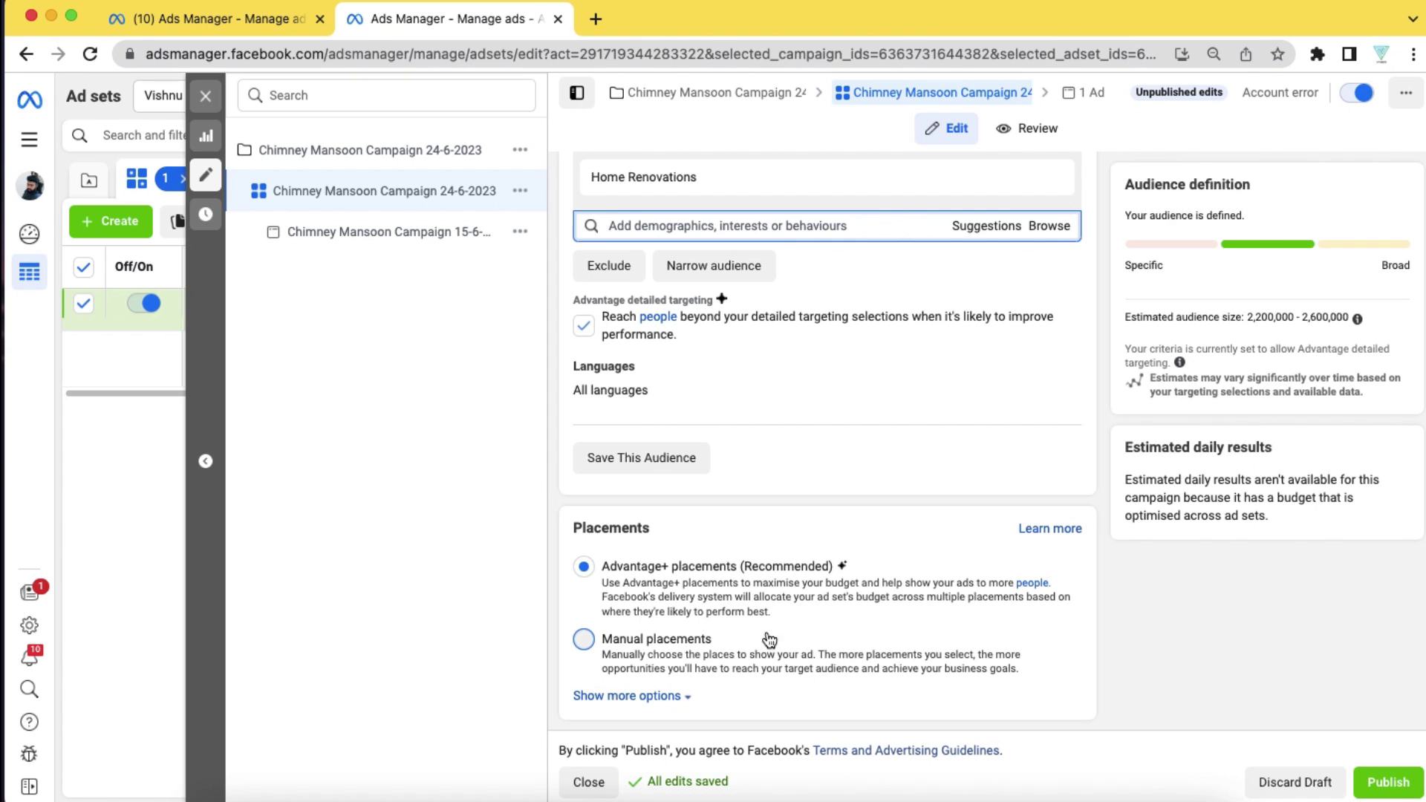
{"action": "left_click", "coordinate": [602, 650]}
{"action": "scroll", "coordinate": [752, 607], "scroll_direction": "down", "scroll_amount": 6}
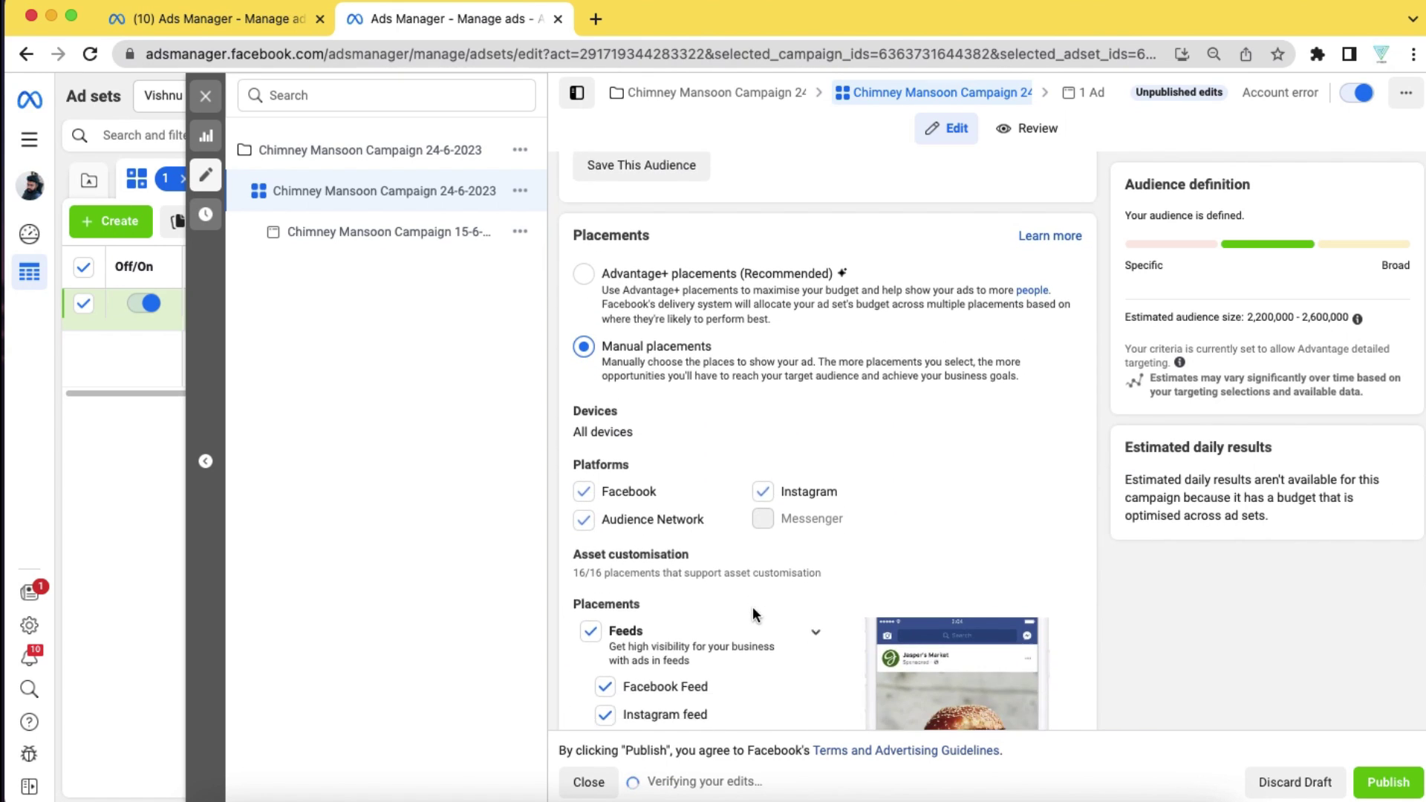
{"action": "left_click", "coordinate": [585, 356]}
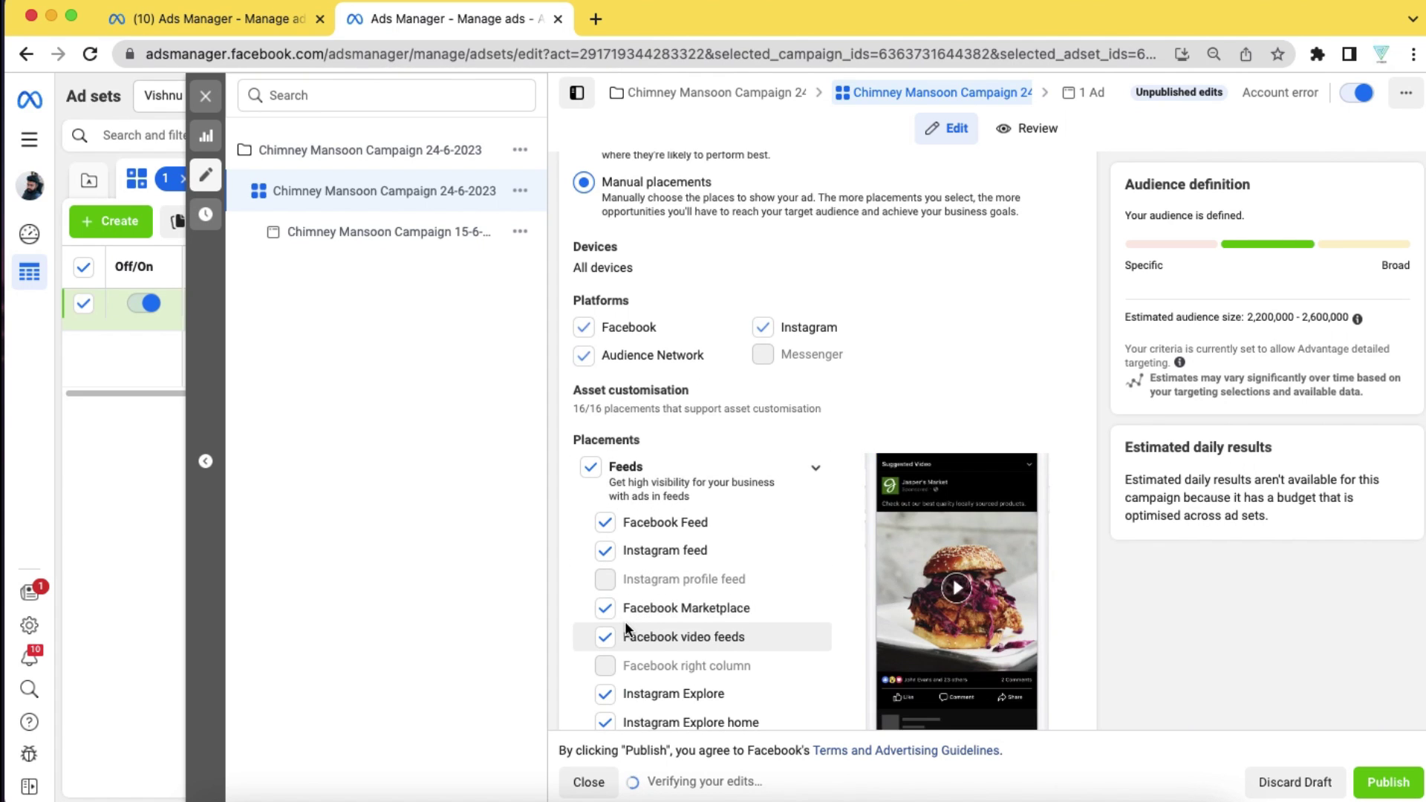
Exclude the "In-stream ads for videos and reels" and "Apps and sites" groups from the manual placements.
{"action": "scroll", "coordinate": [625, 621], "scroll_direction": "down", "scroll_amount": 3}
{"action": "scroll", "coordinate": [628, 629], "scroll_direction": "down", "scroll_amount": 5}
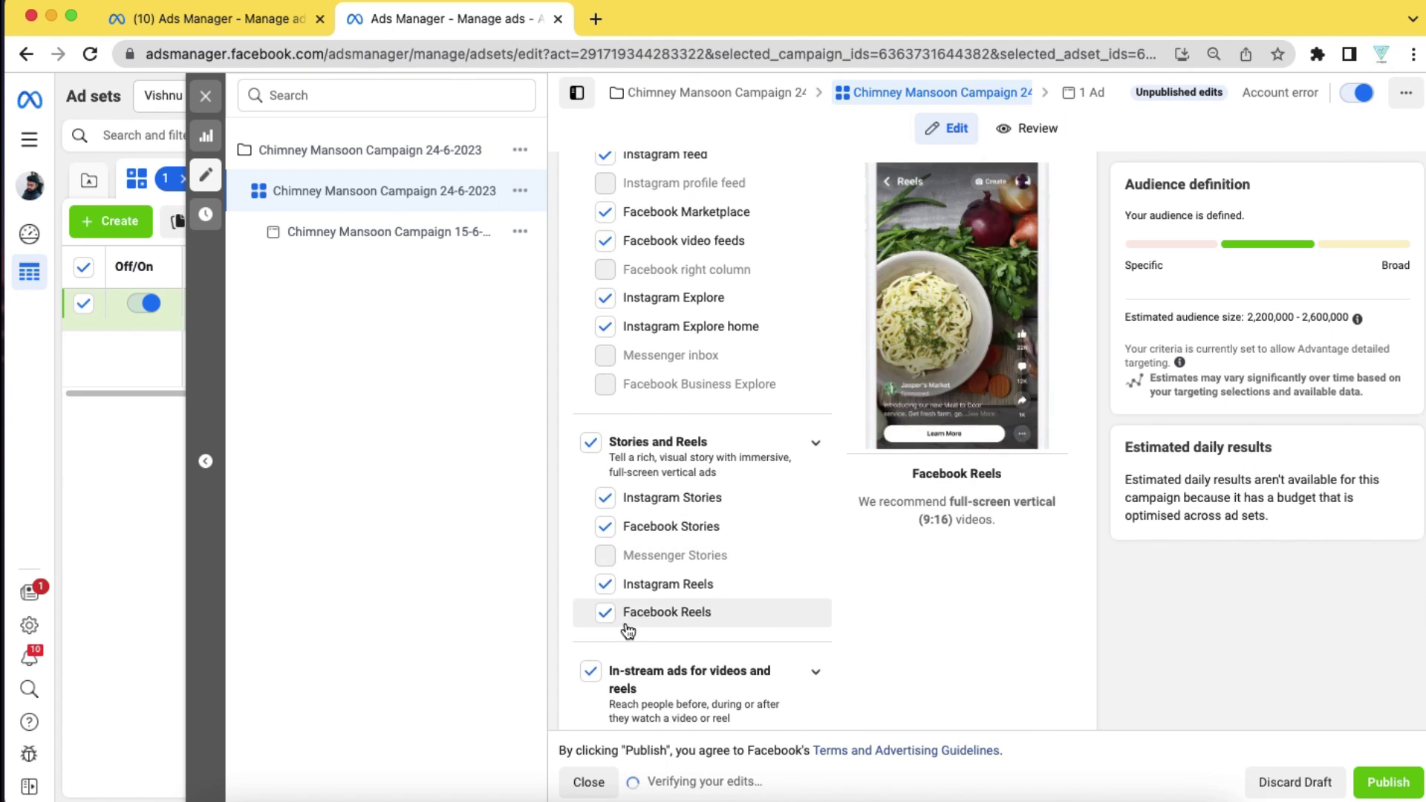
{"action": "left_click", "coordinate": [592, 473]}
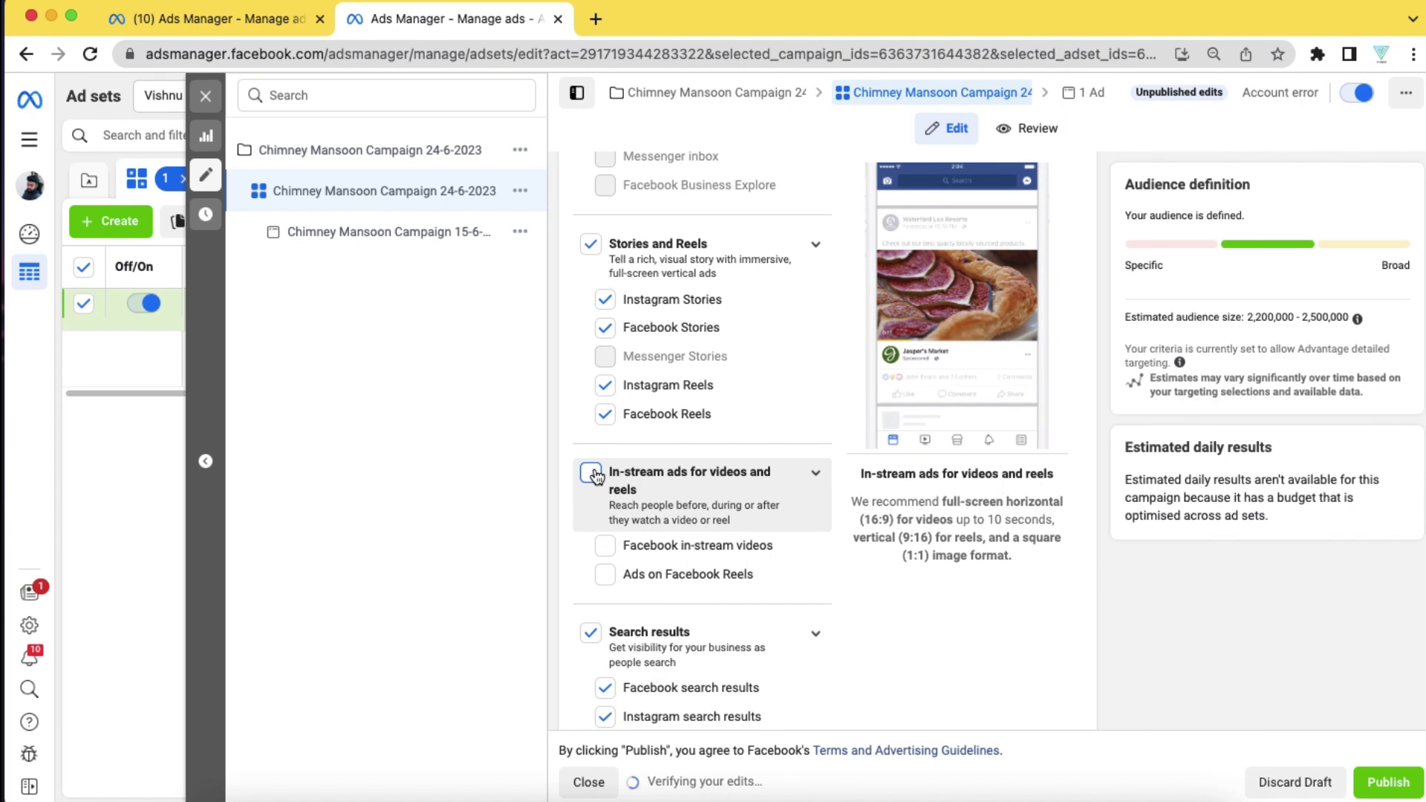
{"action": "scroll", "coordinate": [713, 534], "scroll_direction": "down", "scroll_amount": 6}
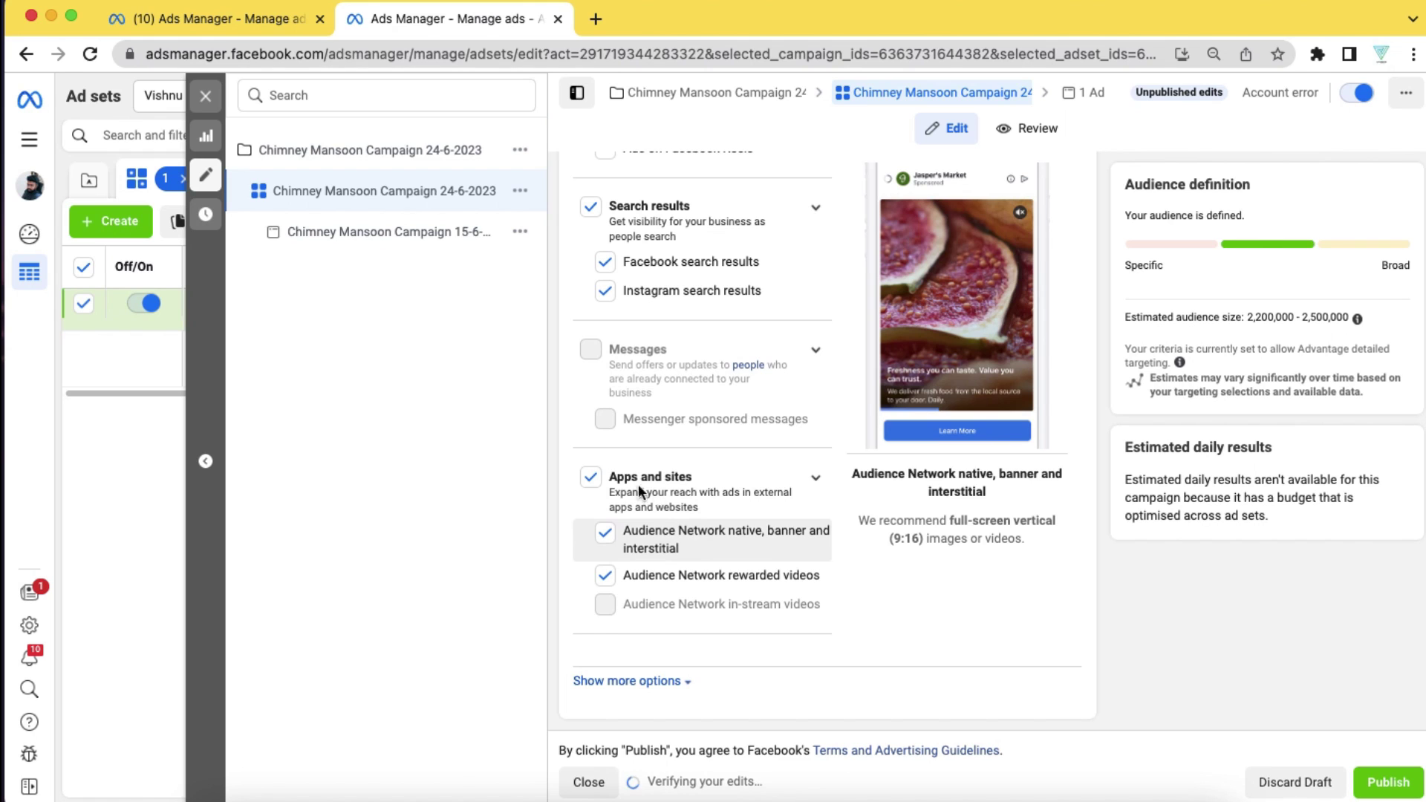
{"action": "left_click", "coordinate": [590, 479]}
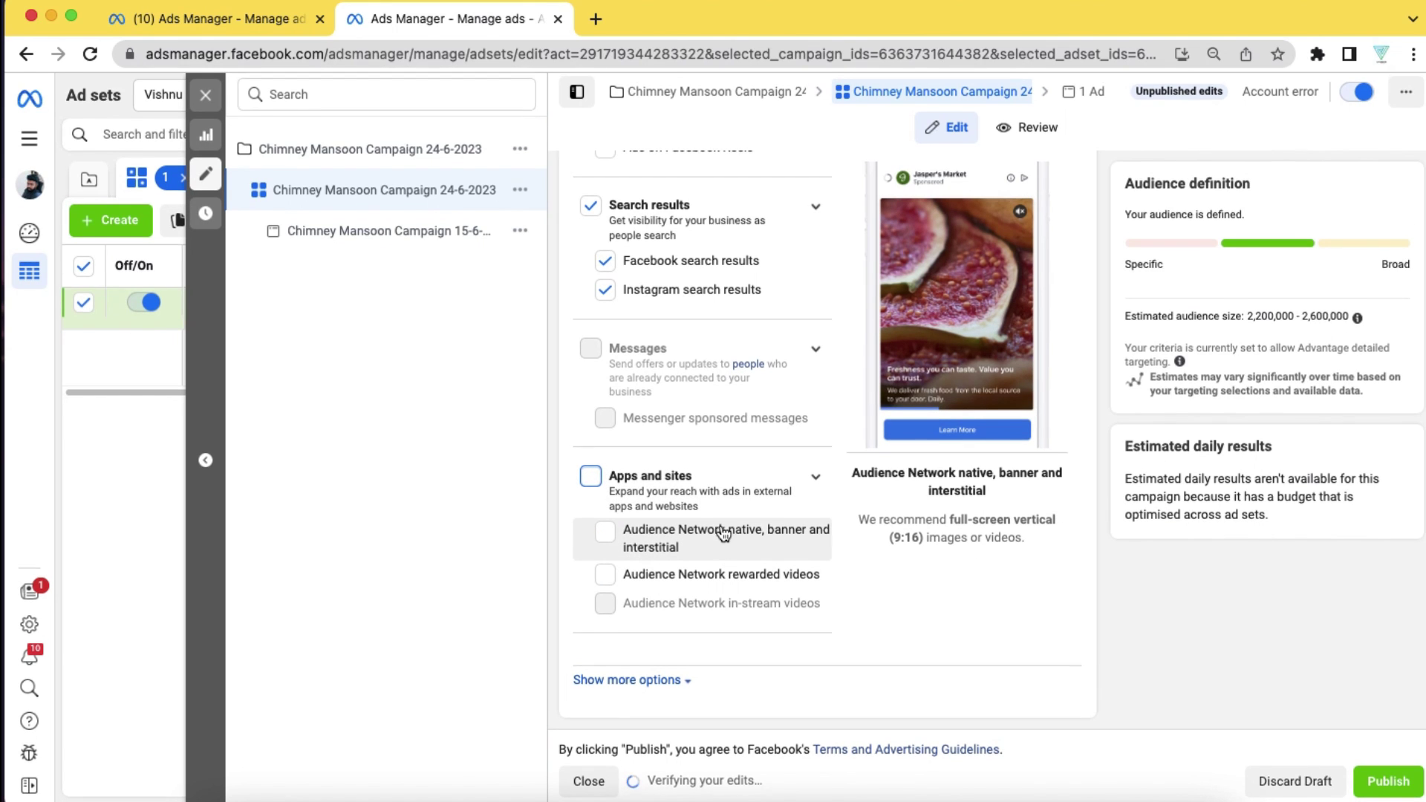
Expand the additional placement options and review the mobile device, inventory filter, block list and content exclusion settings.
{"action": "left_click", "coordinate": [672, 681]}
{"action": "scroll", "coordinate": [741, 630], "scroll_direction": "down", "scroll_amount": 2}
{"action": "scroll", "coordinate": [741, 630], "scroll_direction": "down", "scroll_amount": 2}
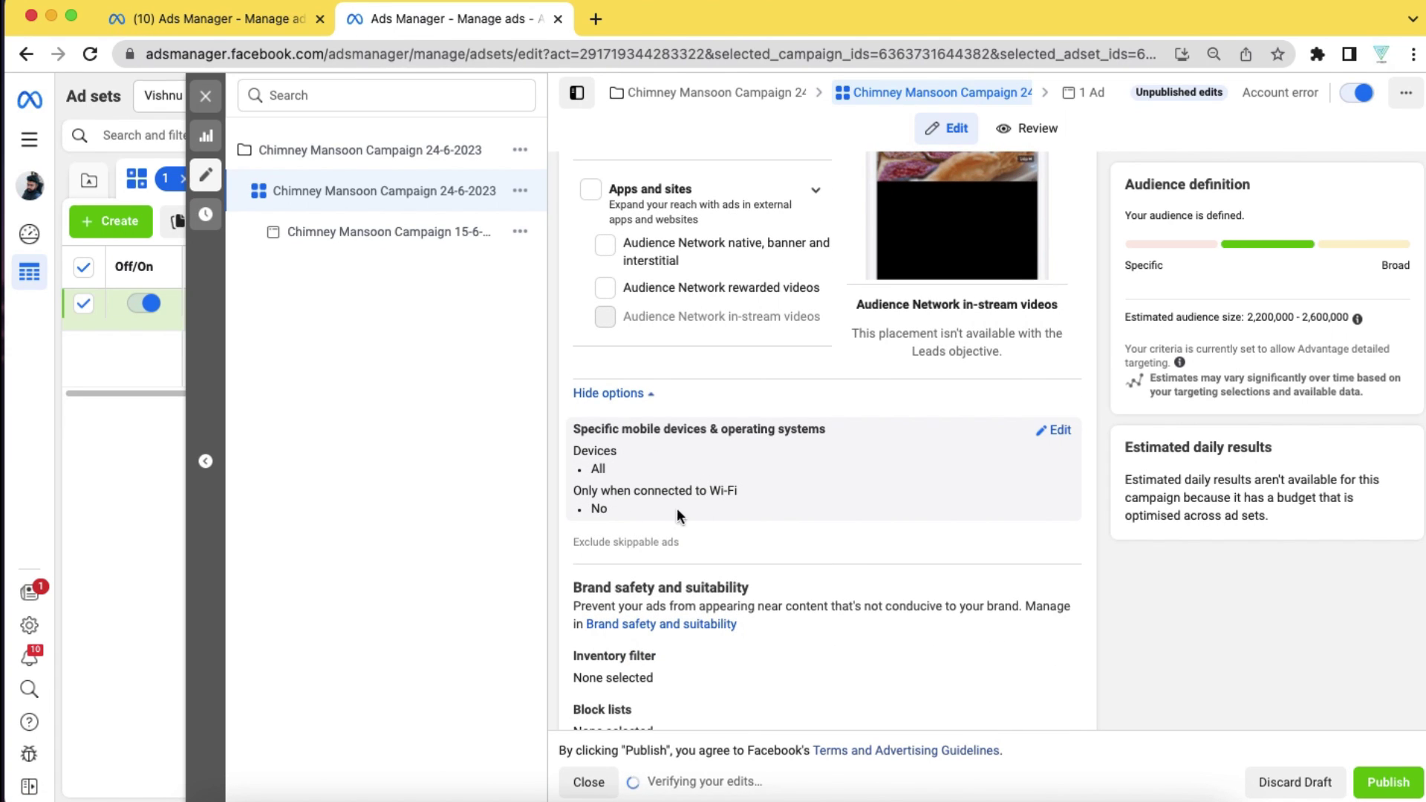
{"action": "scroll", "coordinate": [728, 509], "scroll_direction": "down", "scroll_amount": 2}
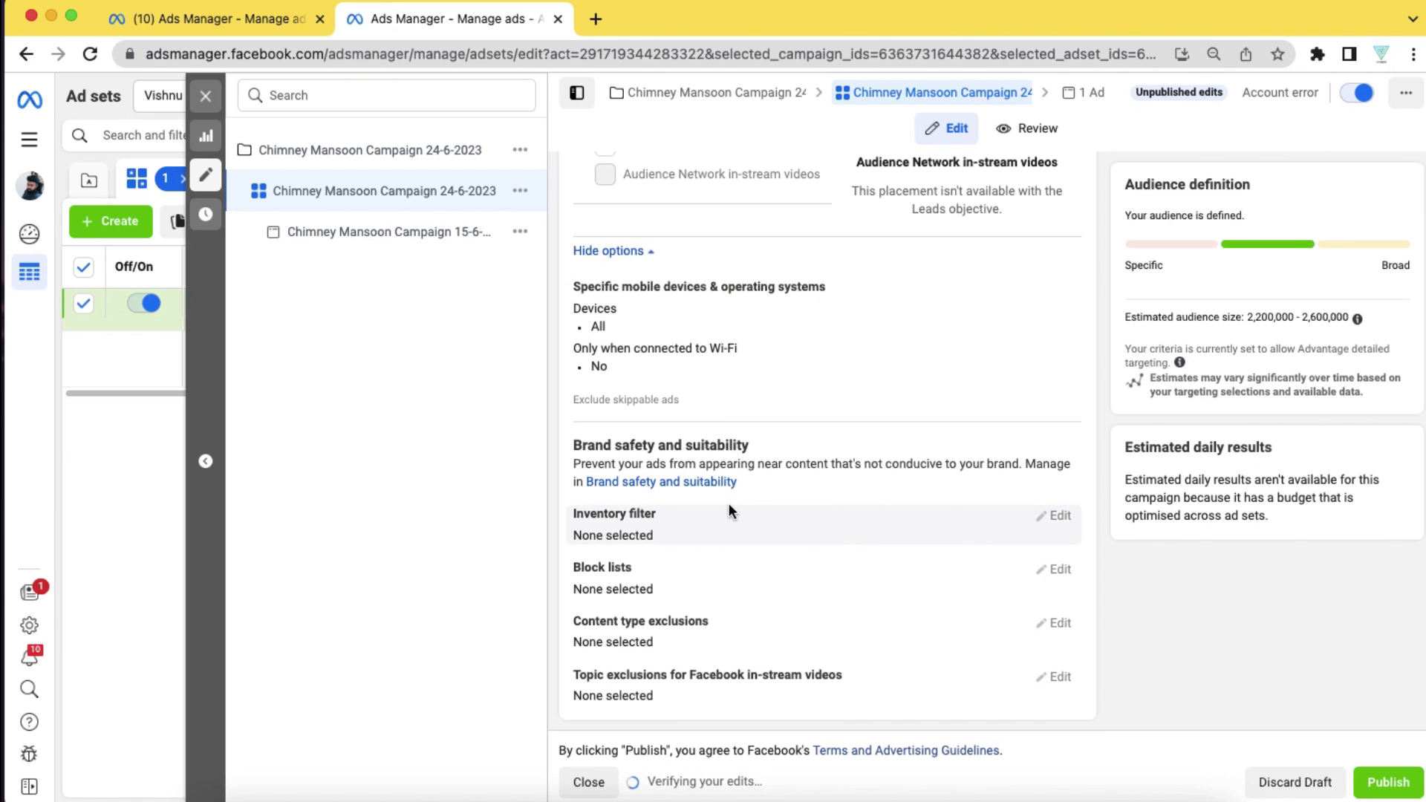
Switch the ad set's placements back to Advantage+ placements (Recommended).
{"action": "scroll", "coordinate": [729, 503], "scroll_direction": "up", "scroll_amount": 10}
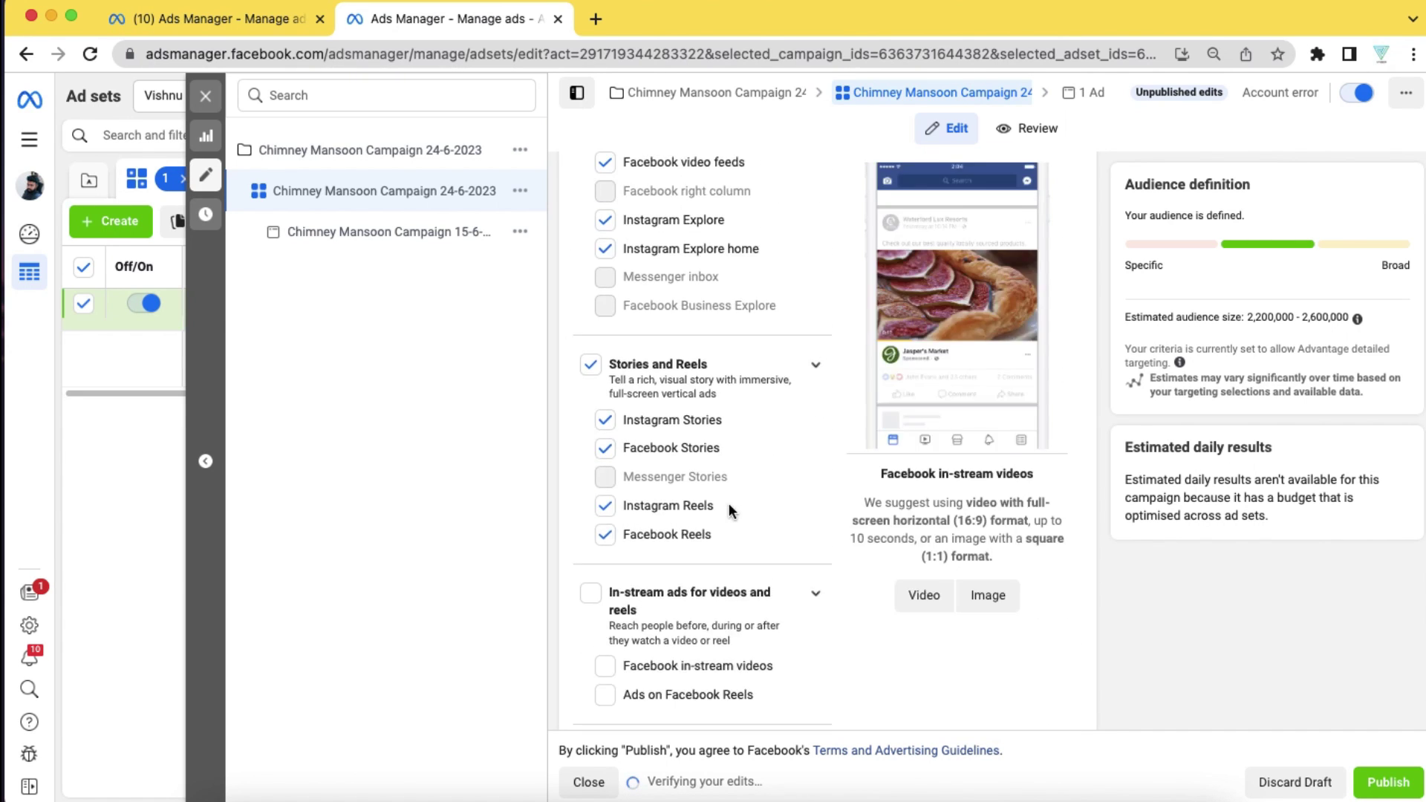
{"action": "scroll", "coordinate": [728, 503], "scroll_direction": "up", "scroll_amount": 5}
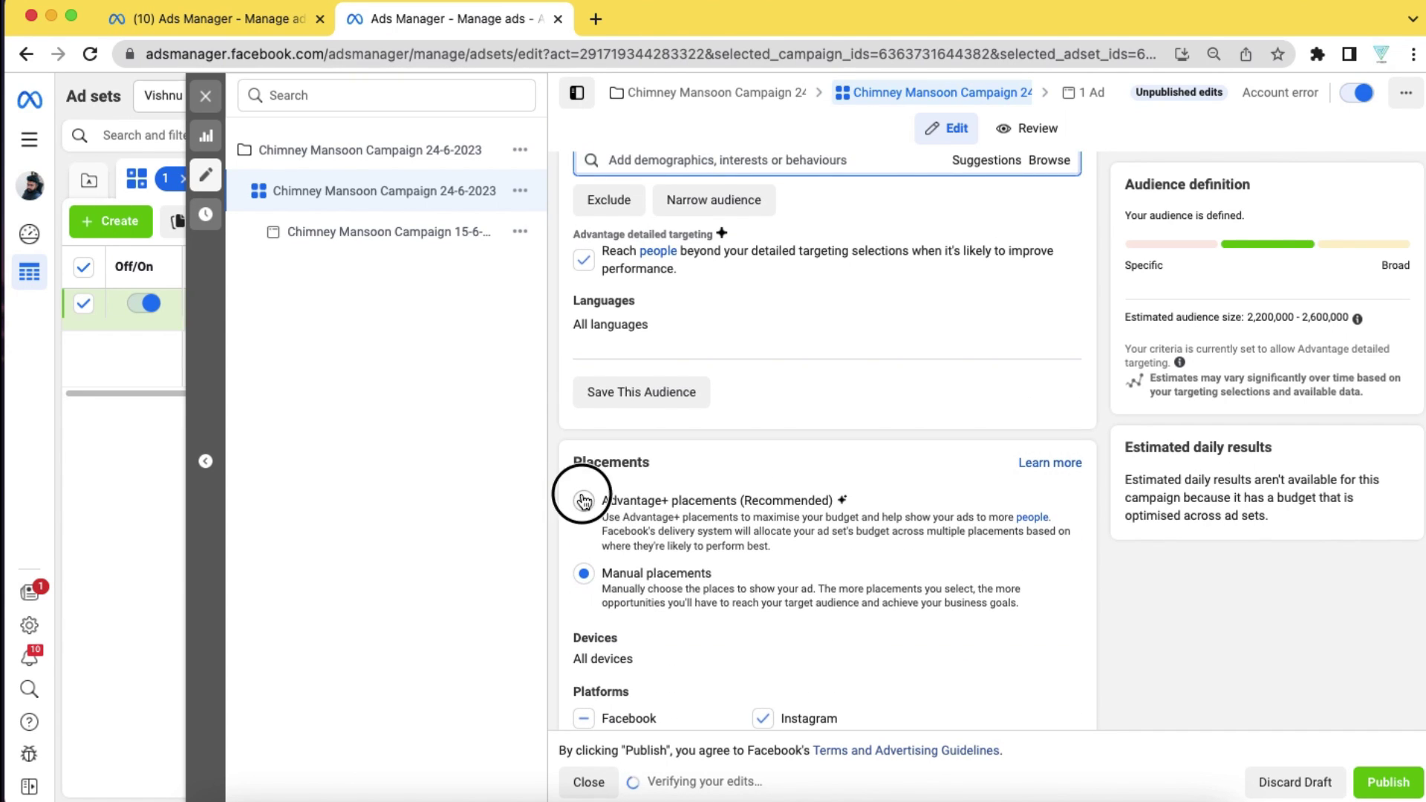
{"action": "left_click", "coordinate": [583, 502]}
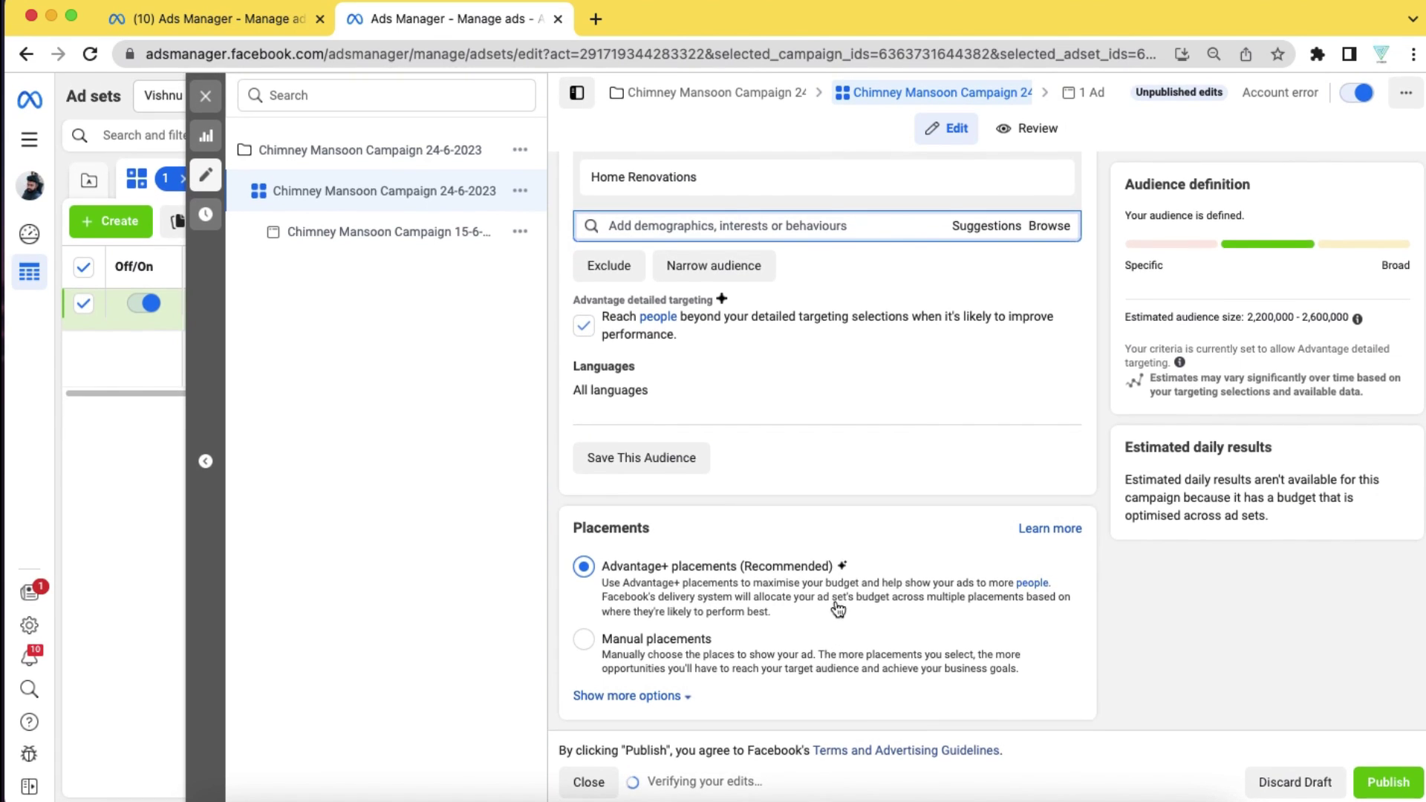
Open the campaign's ad for editing, examine the ad setup source options, and dismiss the standard enhancements recommendation.
{"action": "left_click", "coordinate": [1091, 92]}
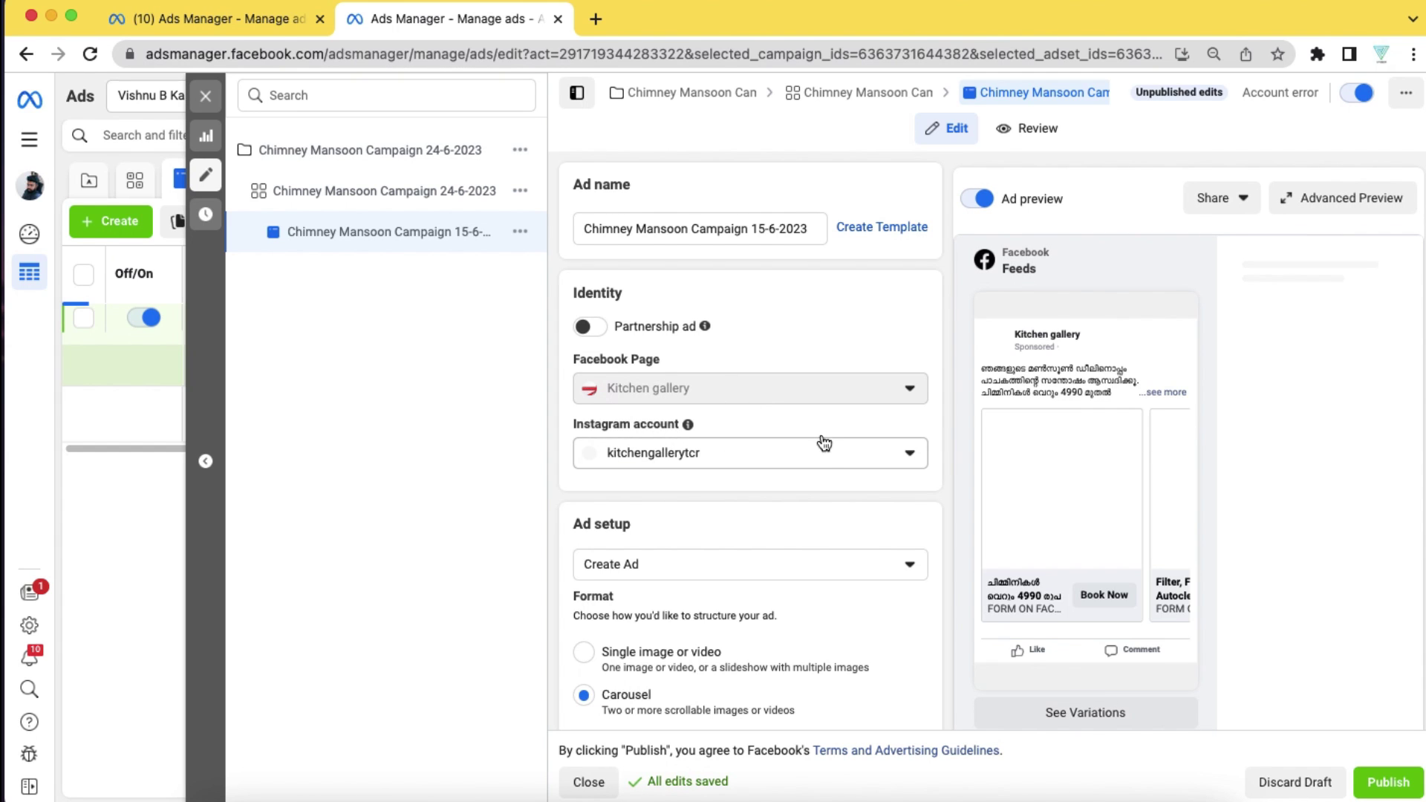
{"action": "scroll", "coordinate": [810, 503], "scroll_direction": "down", "scroll_amount": 5}
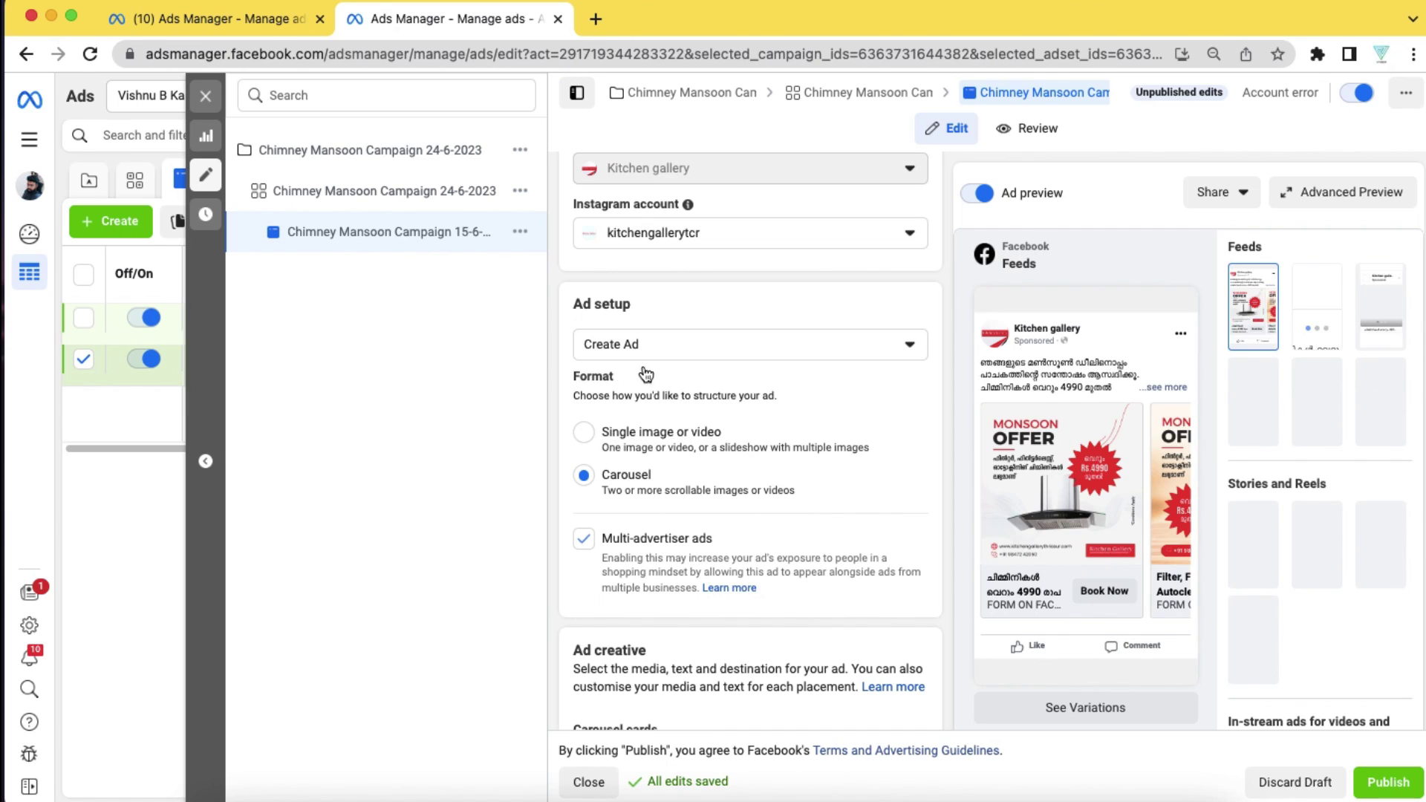
{"action": "left_click", "coordinate": [702, 350]}
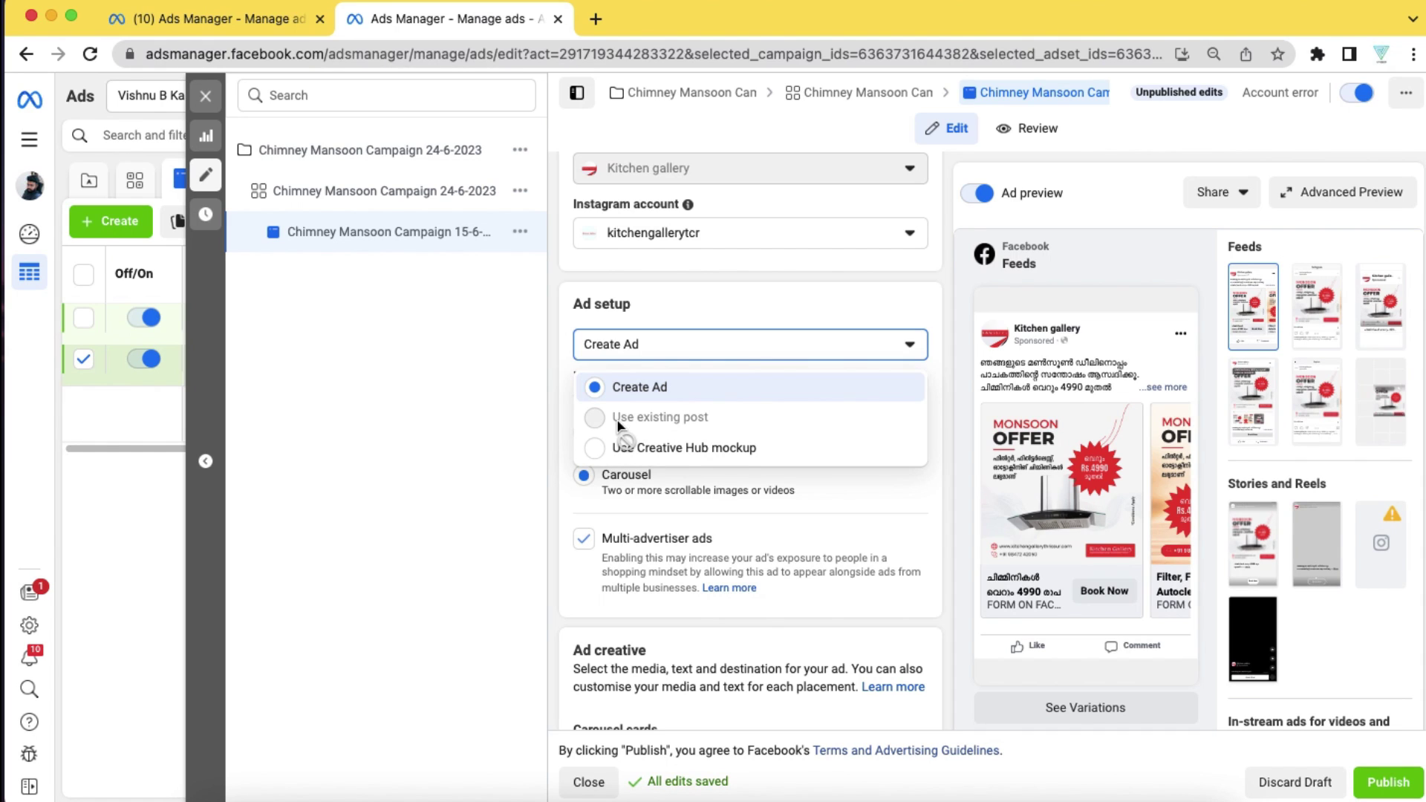
{"action": "mouse_move", "coordinate": [658, 420]}
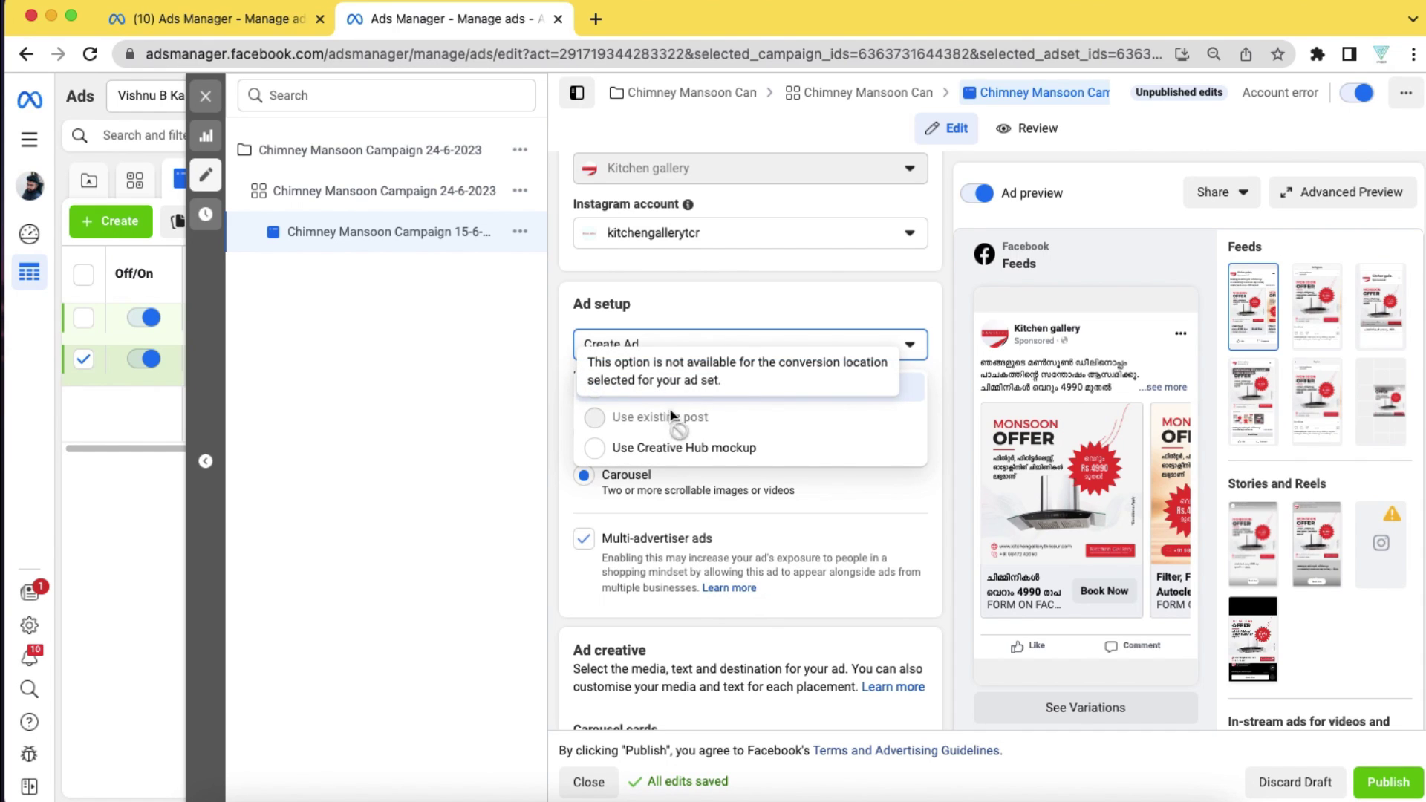
{"action": "left_click", "coordinate": [826, 299]}
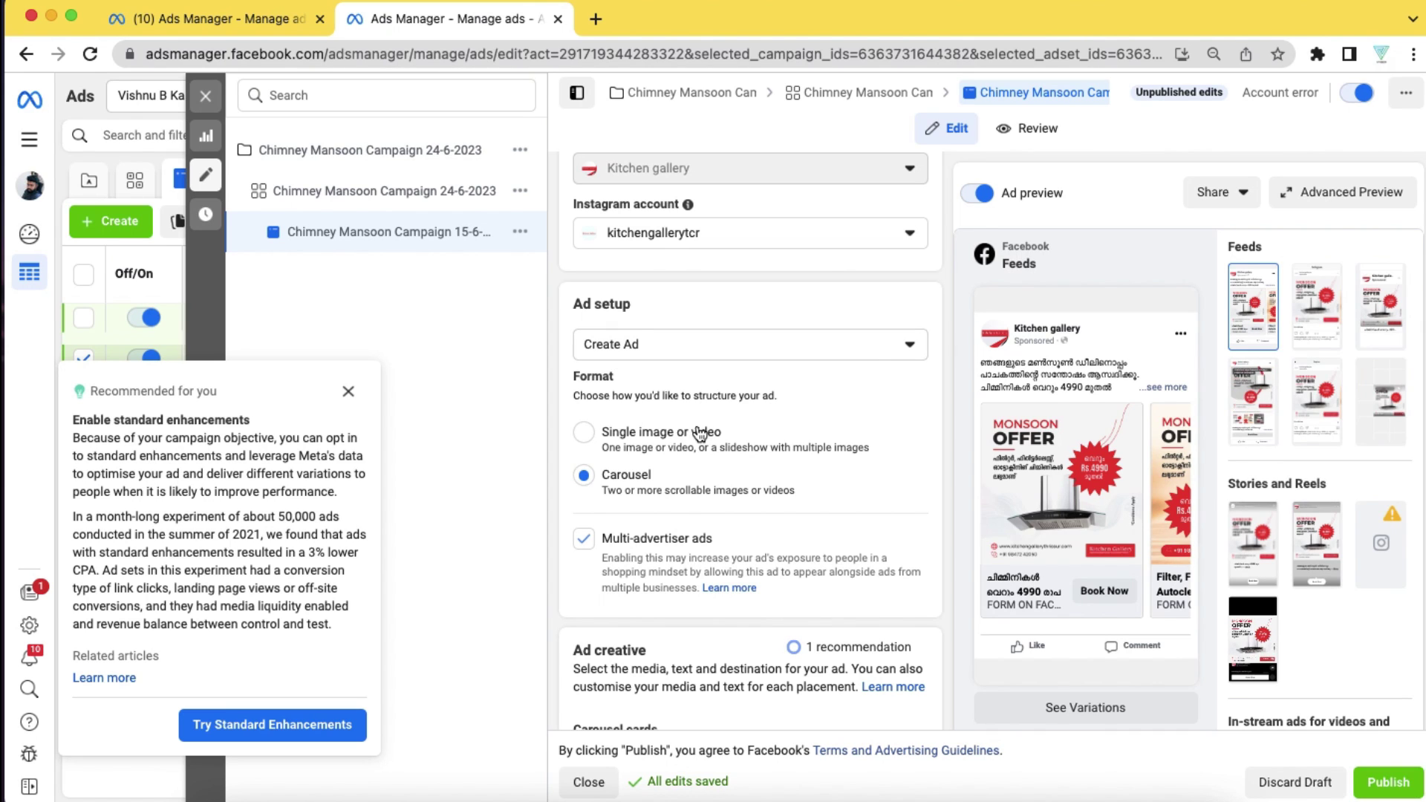
{"action": "left_click", "coordinate": [348, 394]}
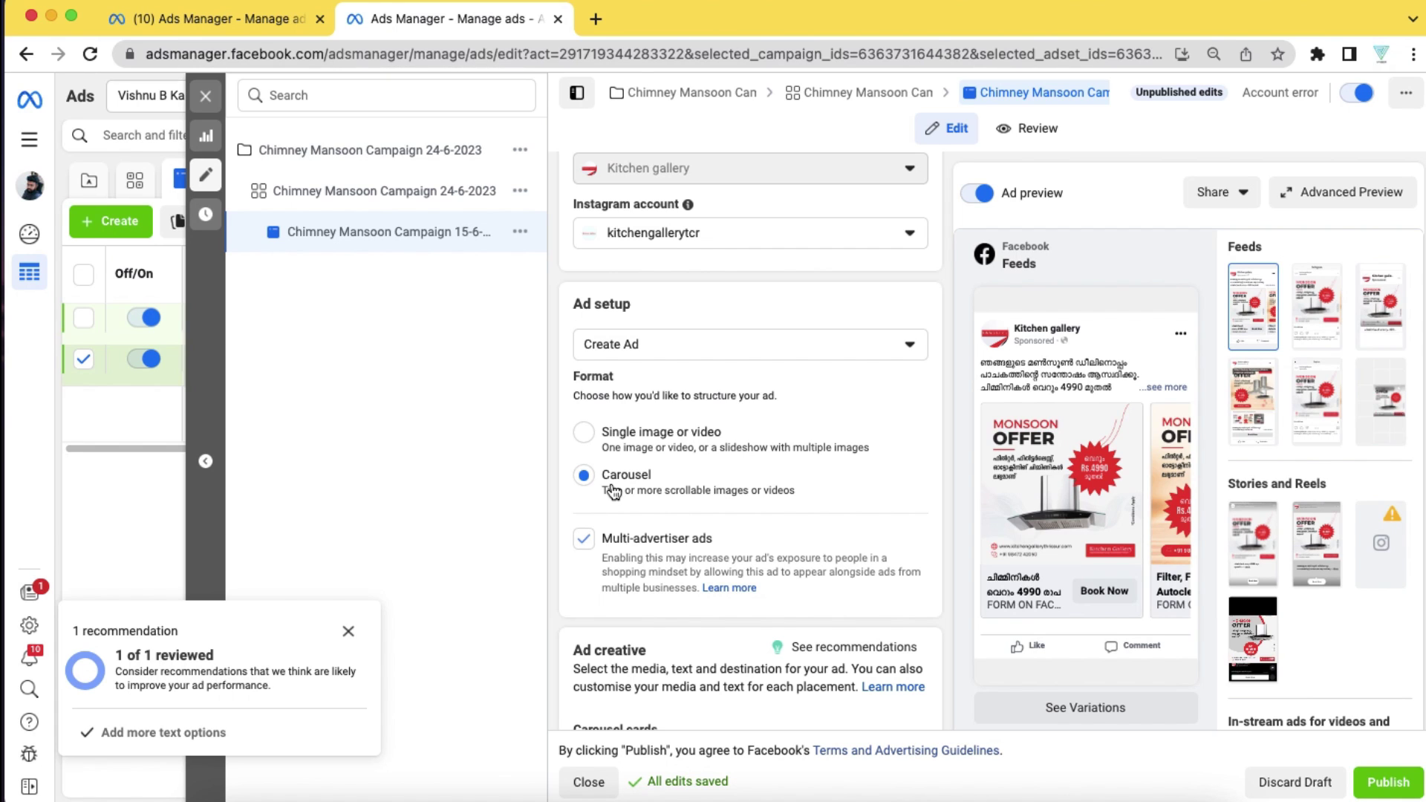
Add the black "Kitchen Hob" picture from the Instagram images as a new image card in the ad's carousel.
{"action": "scroll", "coordinate": [613, 490], "scroll_direction": "down", "scroll_amount": 2}
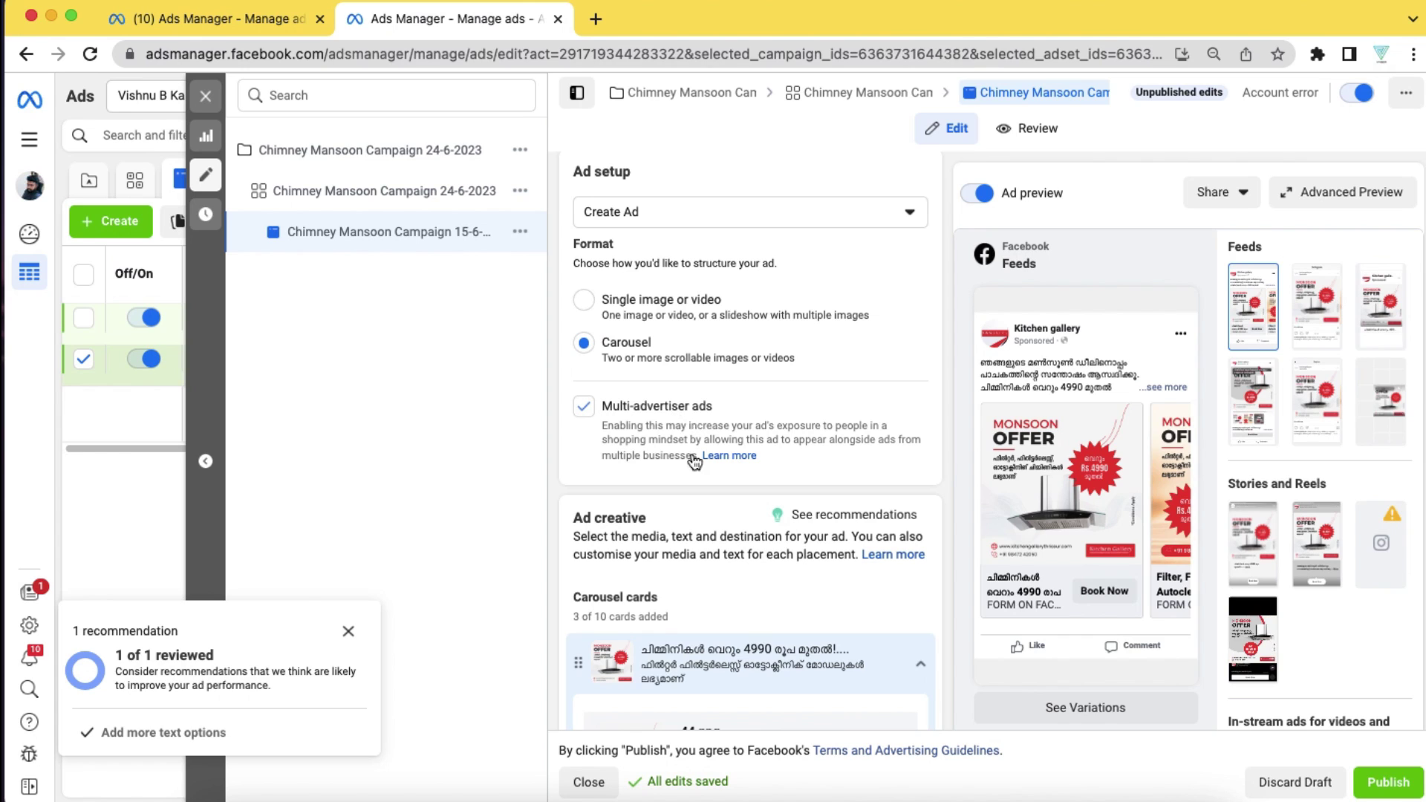
{"action": "scroll", "coordinate": [726, 504], "scroll_direction": "down", "scroll_amount": 4}
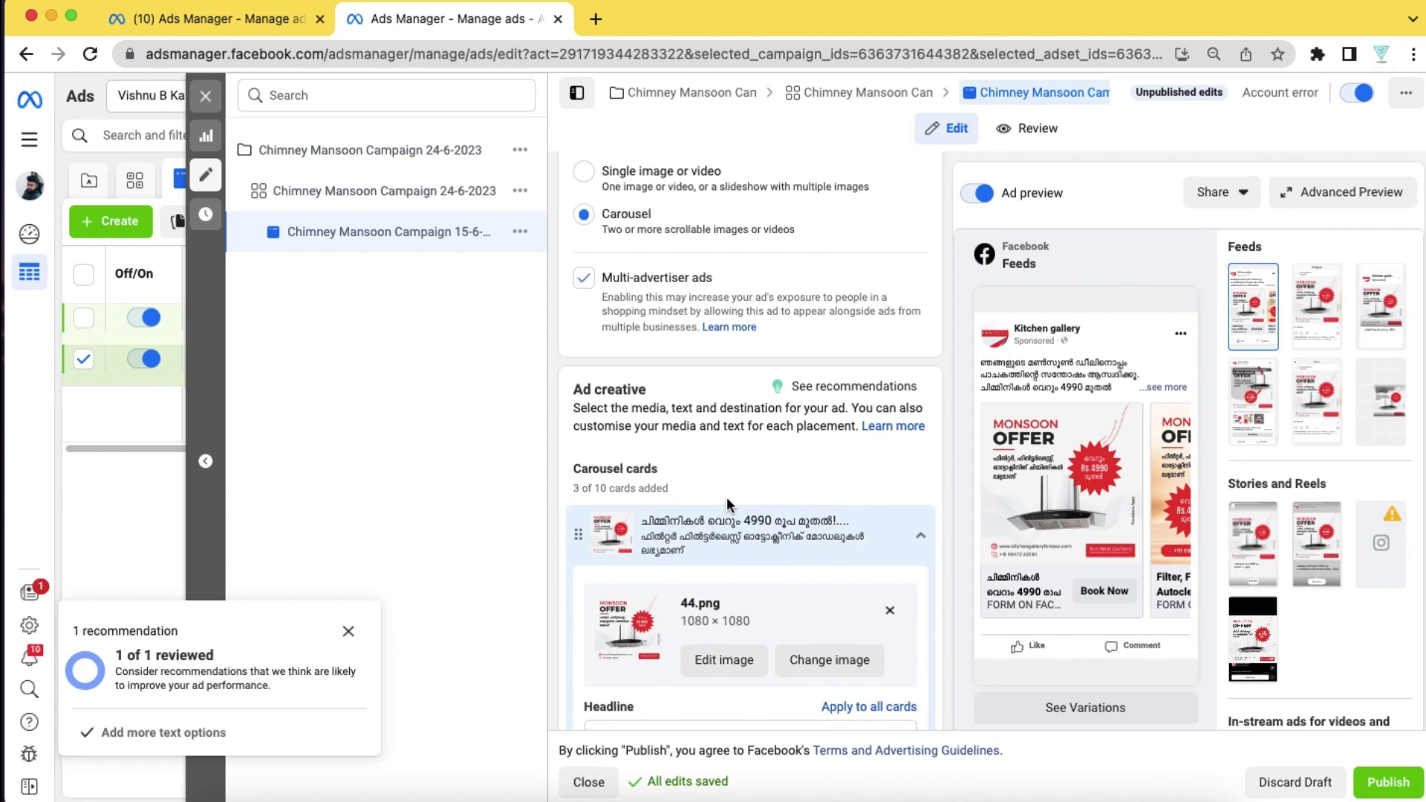
{"action": "scroll", "coordinate": [727, 505], "scroll_direction": "down", "scroll_amount": 3}
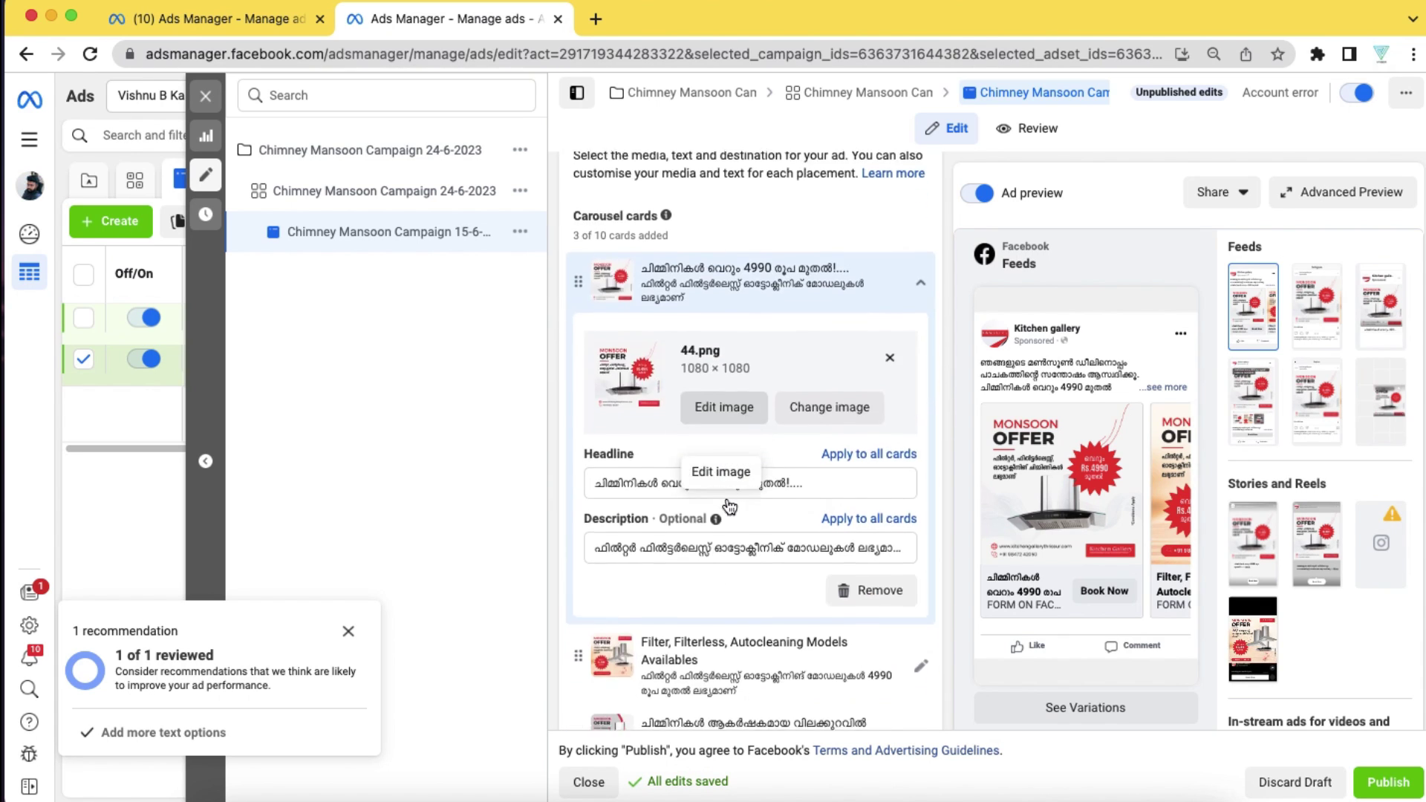
{"action": "scroll", "coordinate": [727, 501], "scroll_direction": "down", "scroll_amount": 2}
{"action": "scroll", "coordinate": [728, 501], "scroll_direction": "up", "scroll_amount": 3}
{"action": "scroll", "coordinate": [727, 497], "scroll_direction": "down", "scroll_amount": 1}
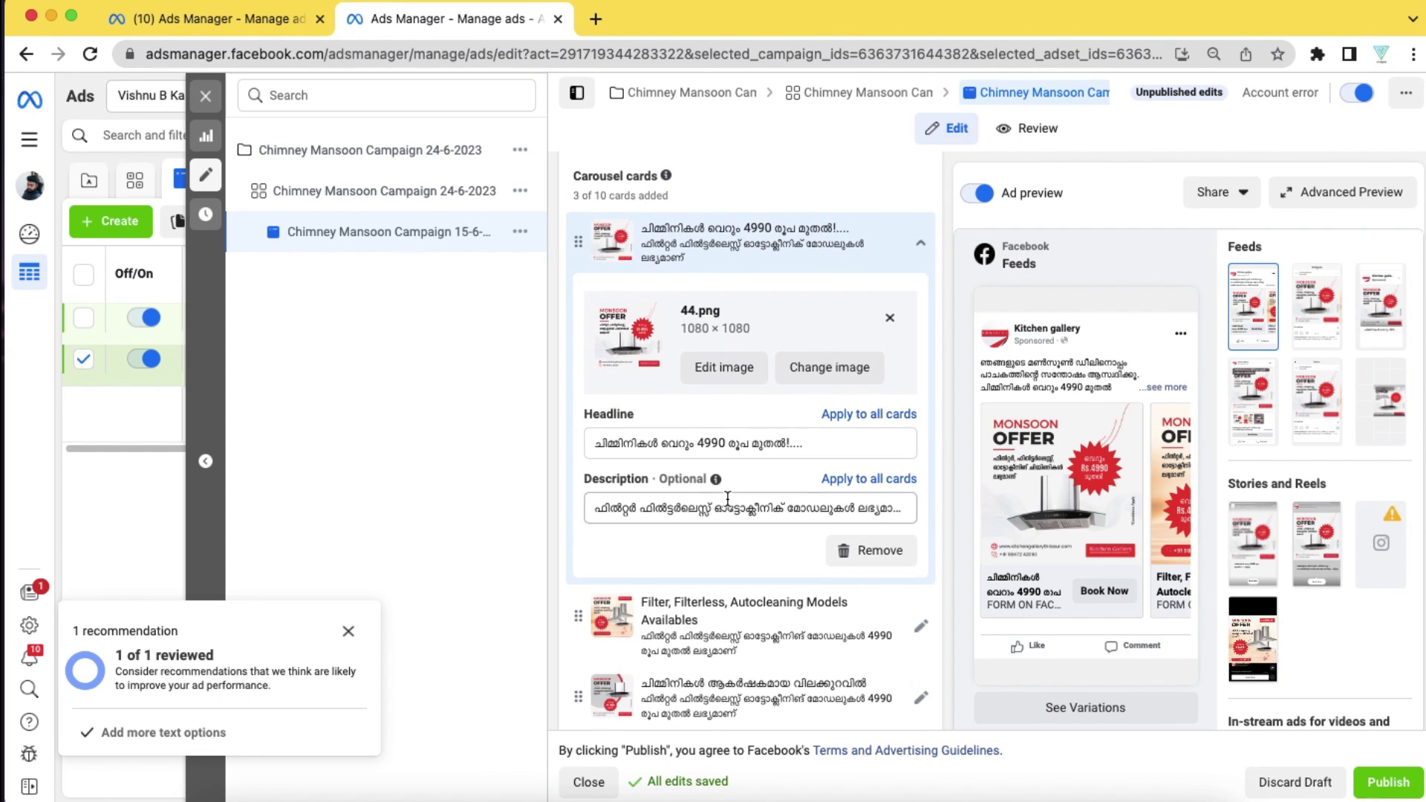
{"action": "scroll", "coordinate": [727, 497], "scroll_direction": "down", "scroll_amount": 4}
{"action": "left_click", "coordinate": [624, 546]}
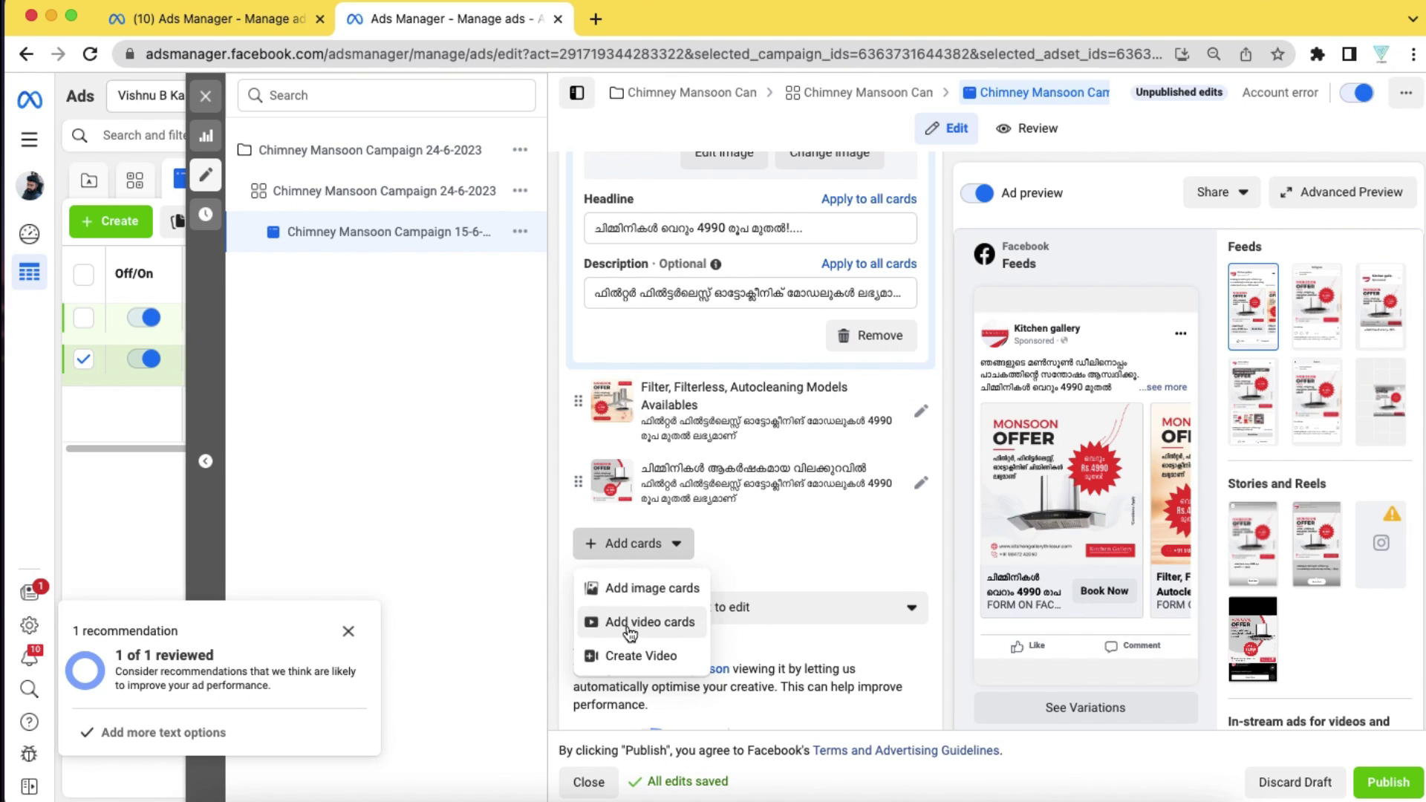
{"action": "left_click", "coordinate": [660, 590]}
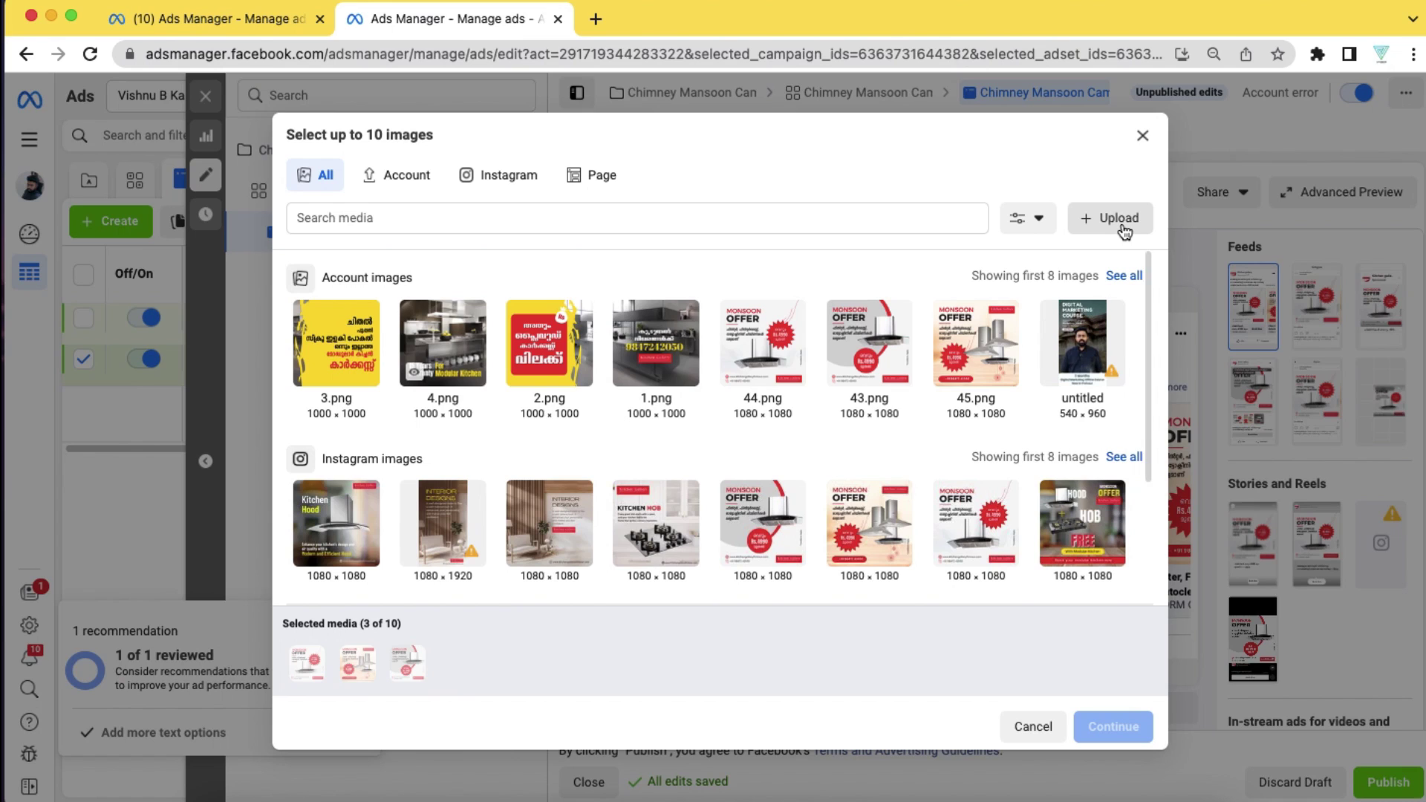
{"action": "left_click", "coordinate": [653, 525]}
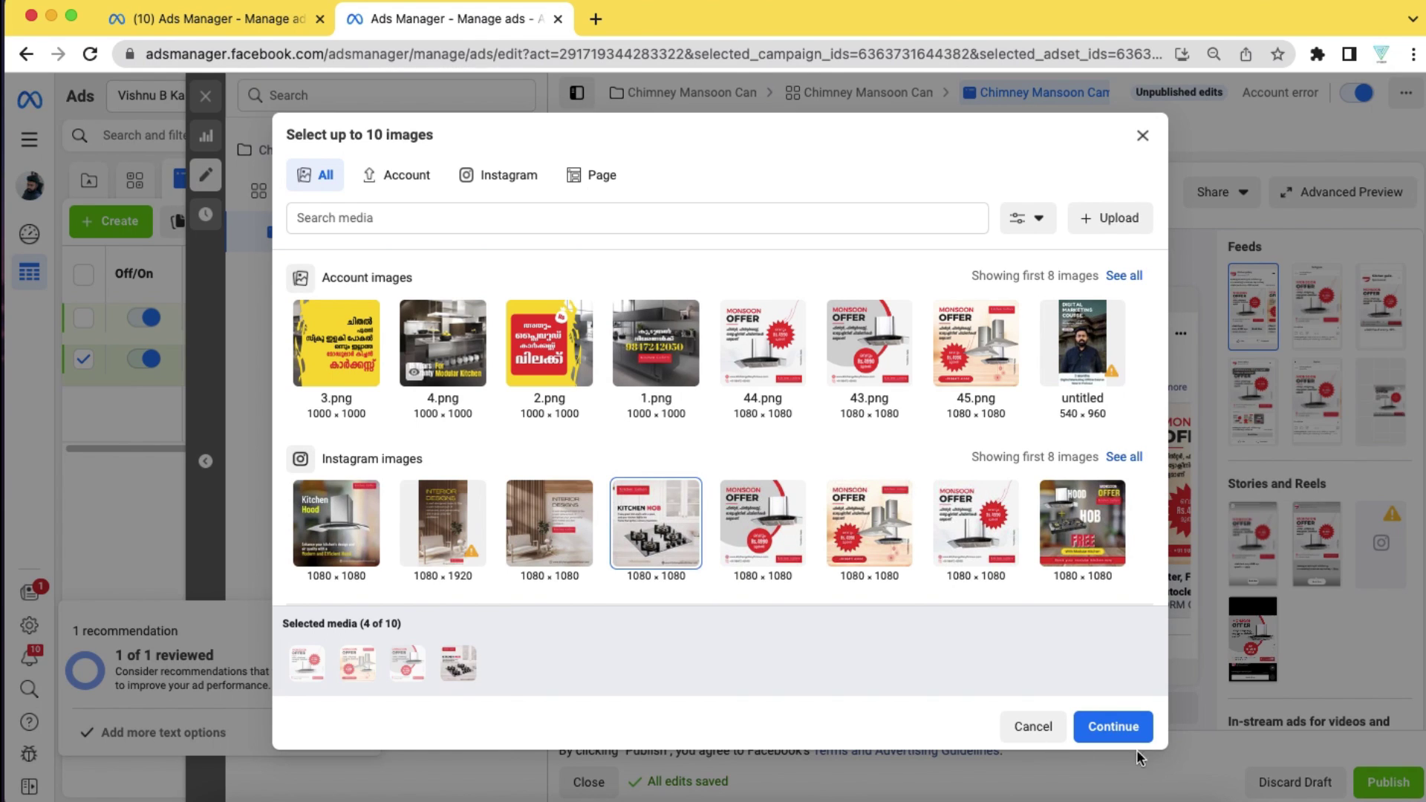
{"action": "left_click", "coordinate": [1113, 726]}
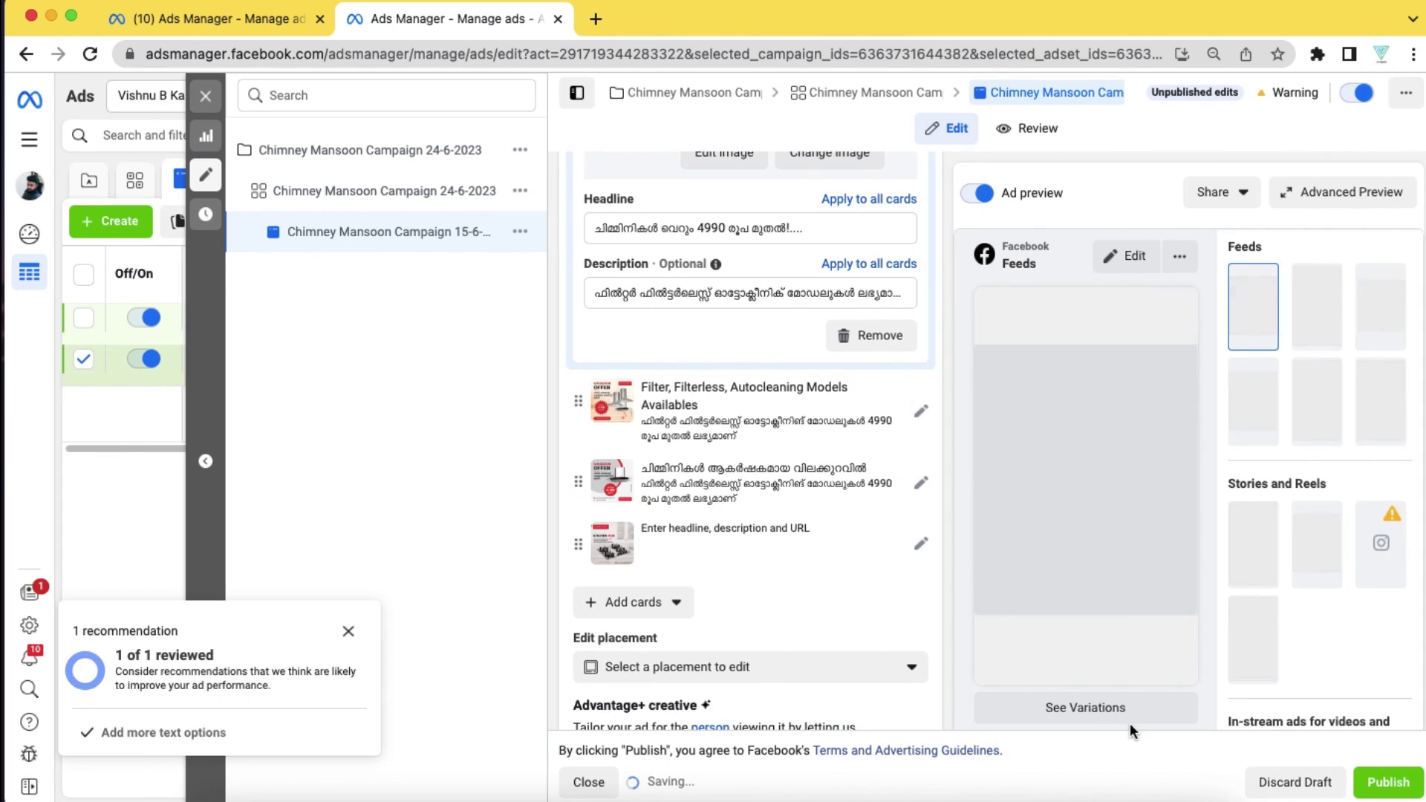
Clear the image from the new "Kitchen Hob" card and remove that card from the carousel.
{"action": "left_click", "coordinate": [923, 547]}
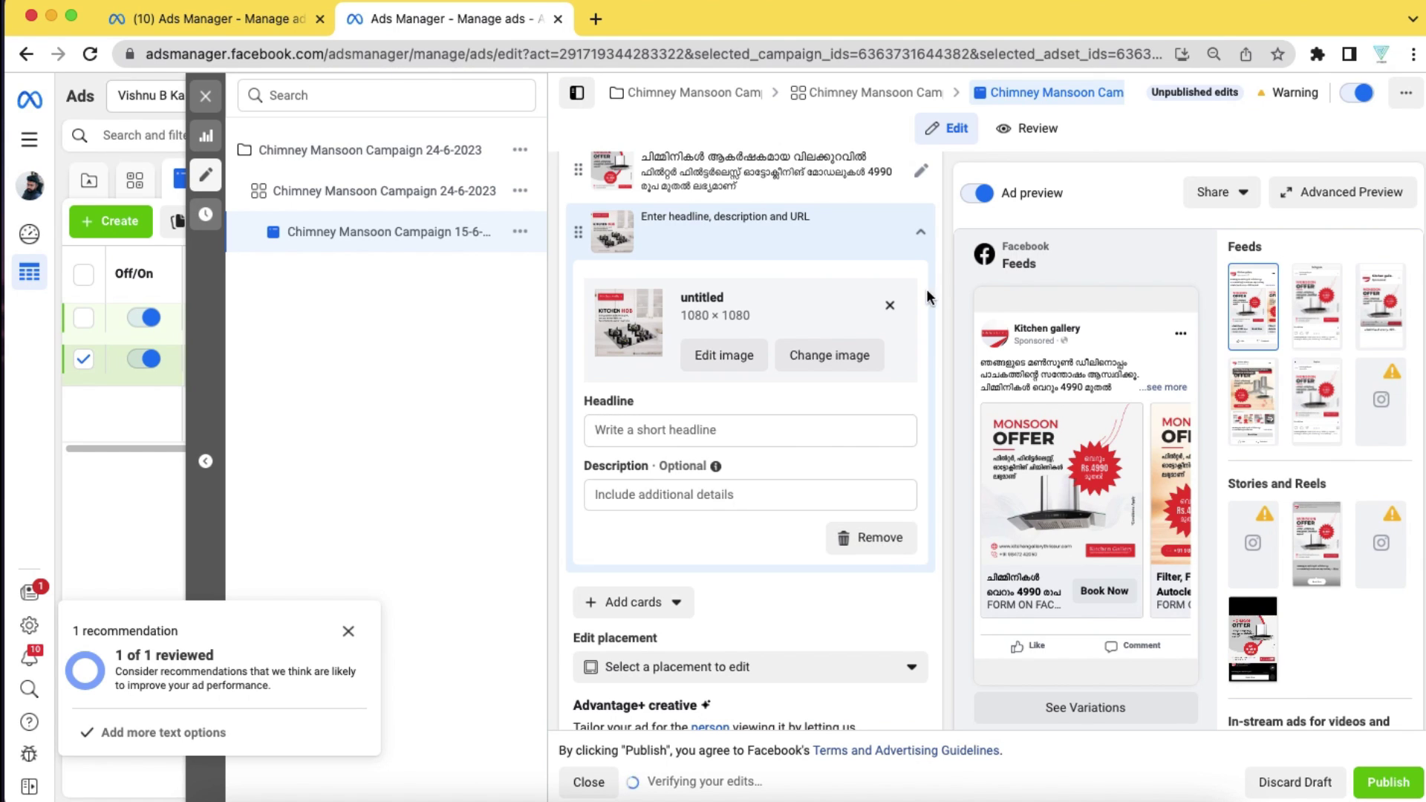
{"action": "left_click", "coordinate": [890, 308]}
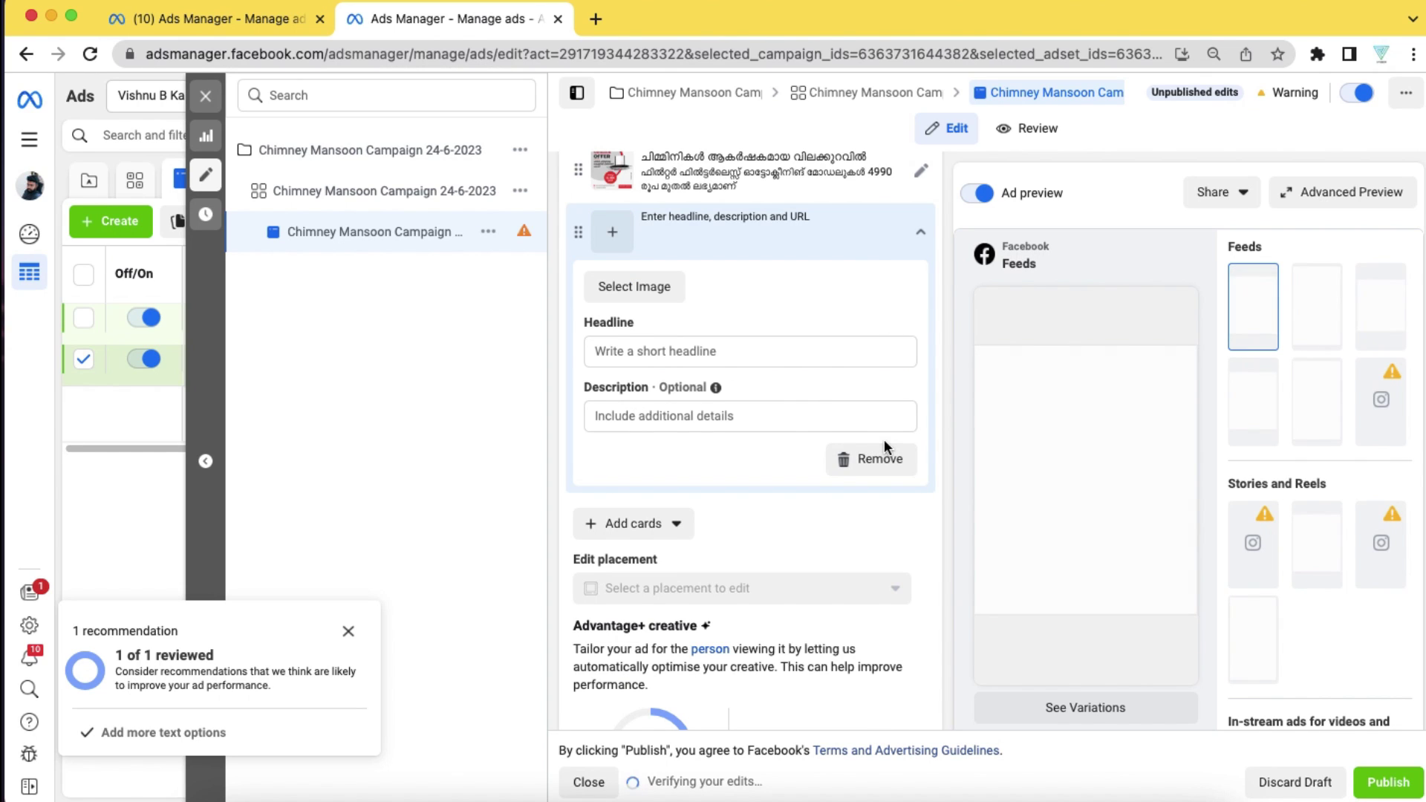
{"action": "left_click", "coordinate": [876, 460]}
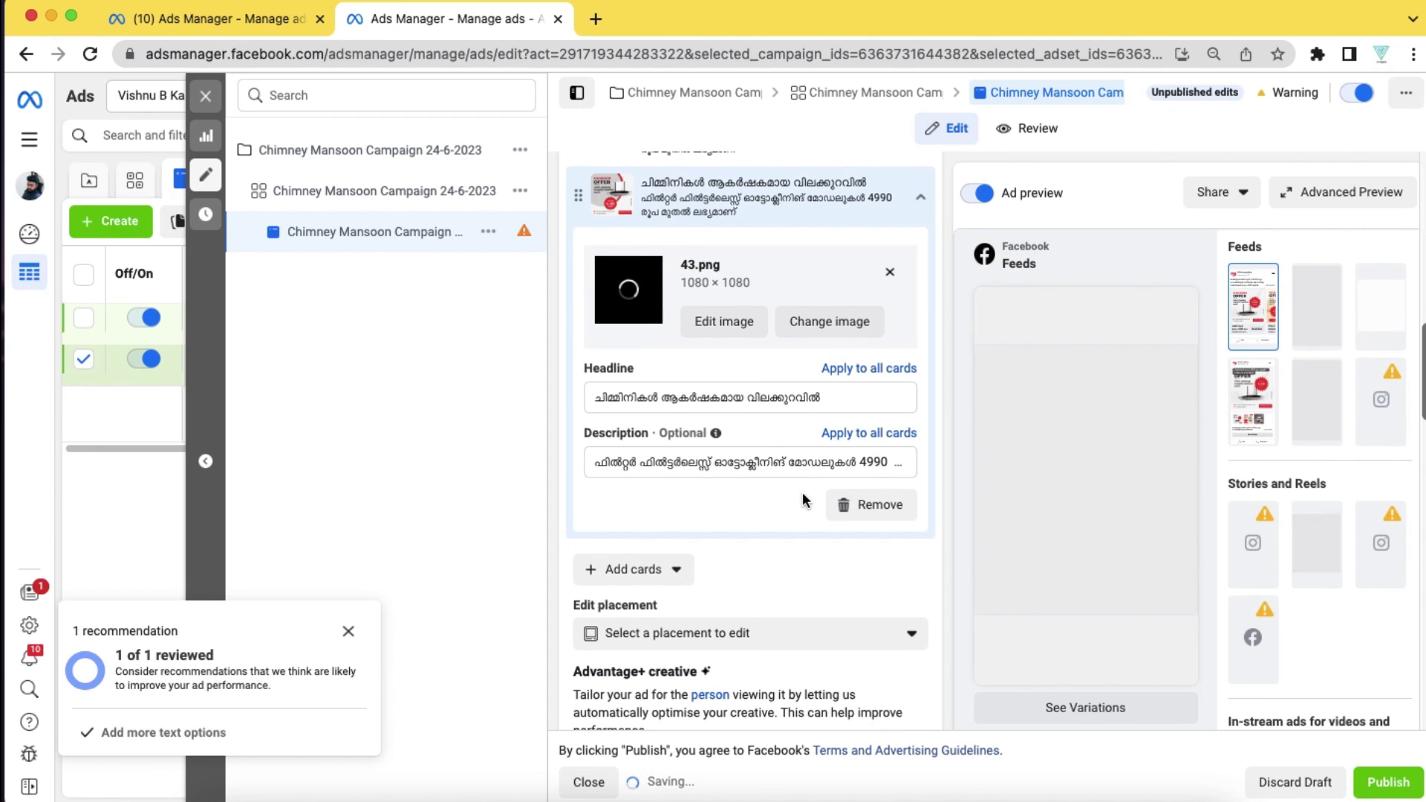
Preview the ad in the Instagram feed, Facebook Marketplace and Instagram Explore placements.
{"action": "scroll", "coordinate": [802, 494], "scroll_direction": "down", "scroll_amount": 8}
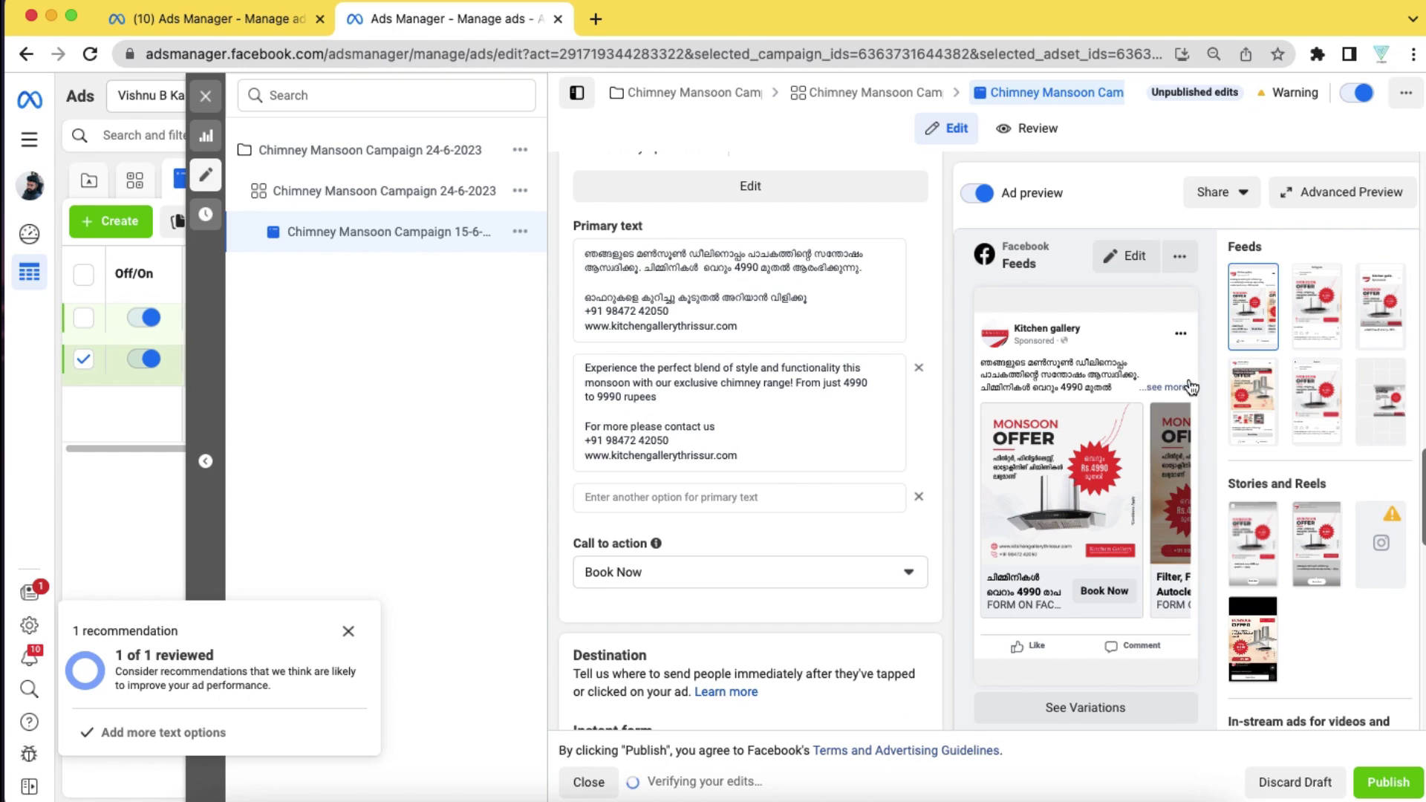
{"action": "left_click", "coordinate": [1327, 307]}
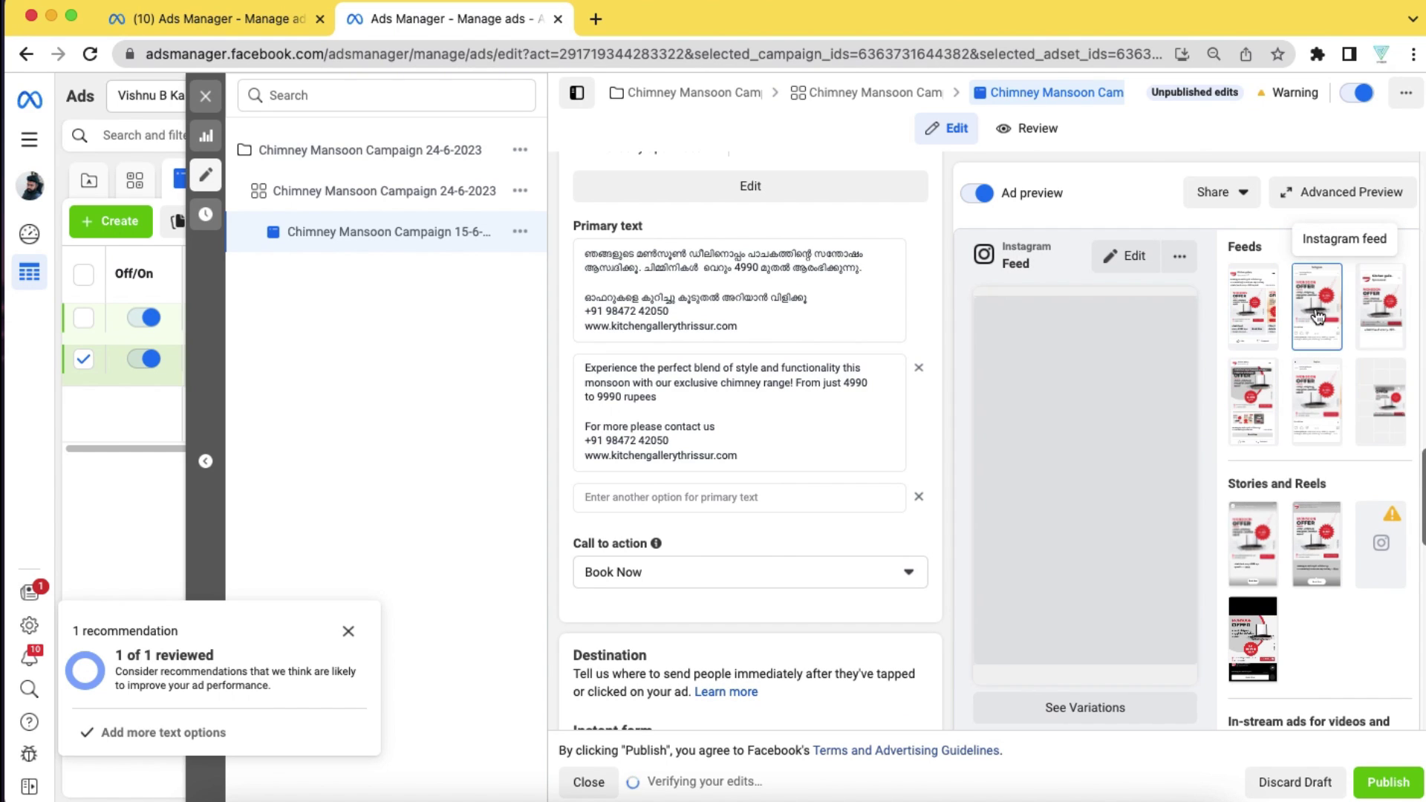
{"action": "left_click", "coordinate": [1369, 315]}
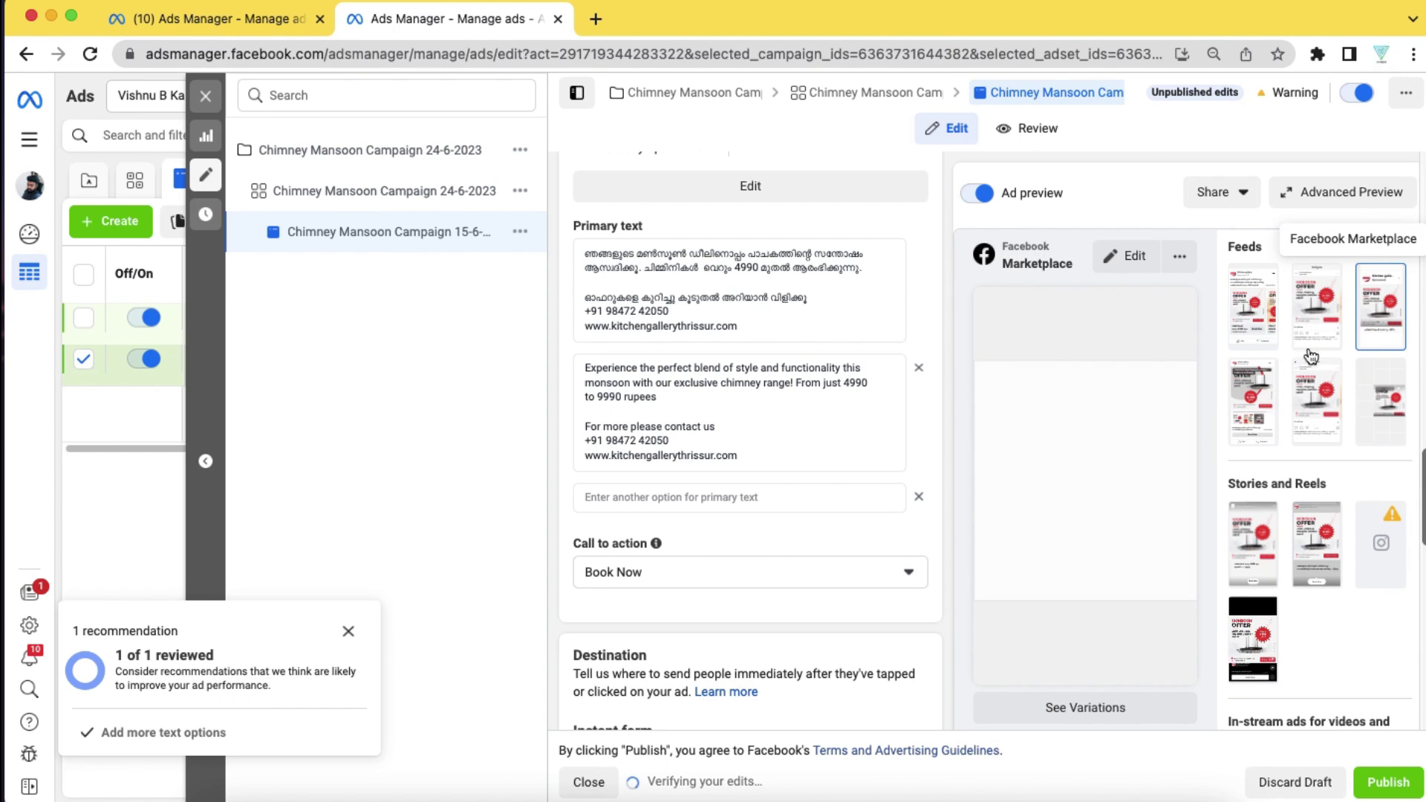
{"action": "left_click", "coordinate": [1322, 421]}
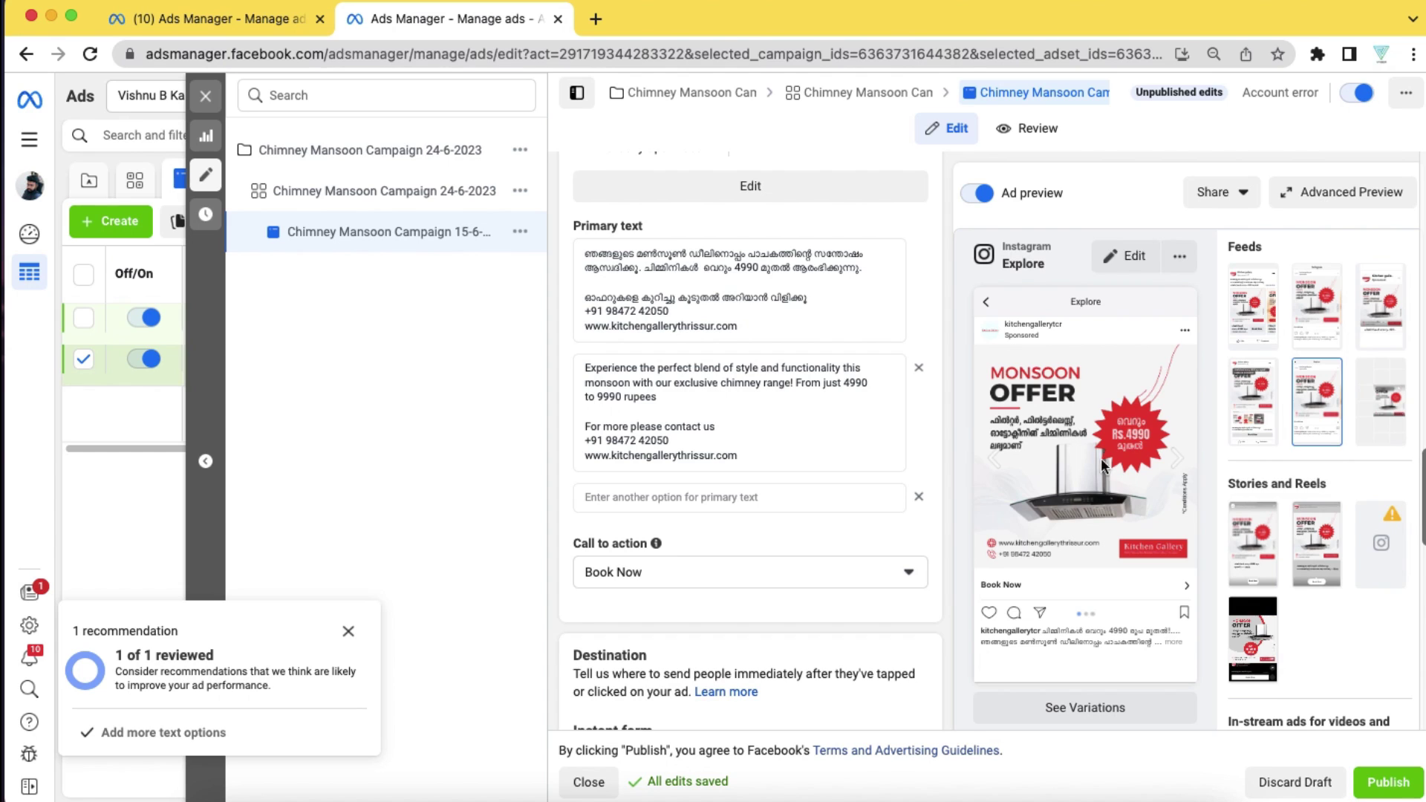
Review the ad's primary text options and call to action, and preview the ad in Facebook Feeds.
{"action": "scroll", "coordinate": [925, 391], "scroll_direction": "up", "scroll_amount": 2}
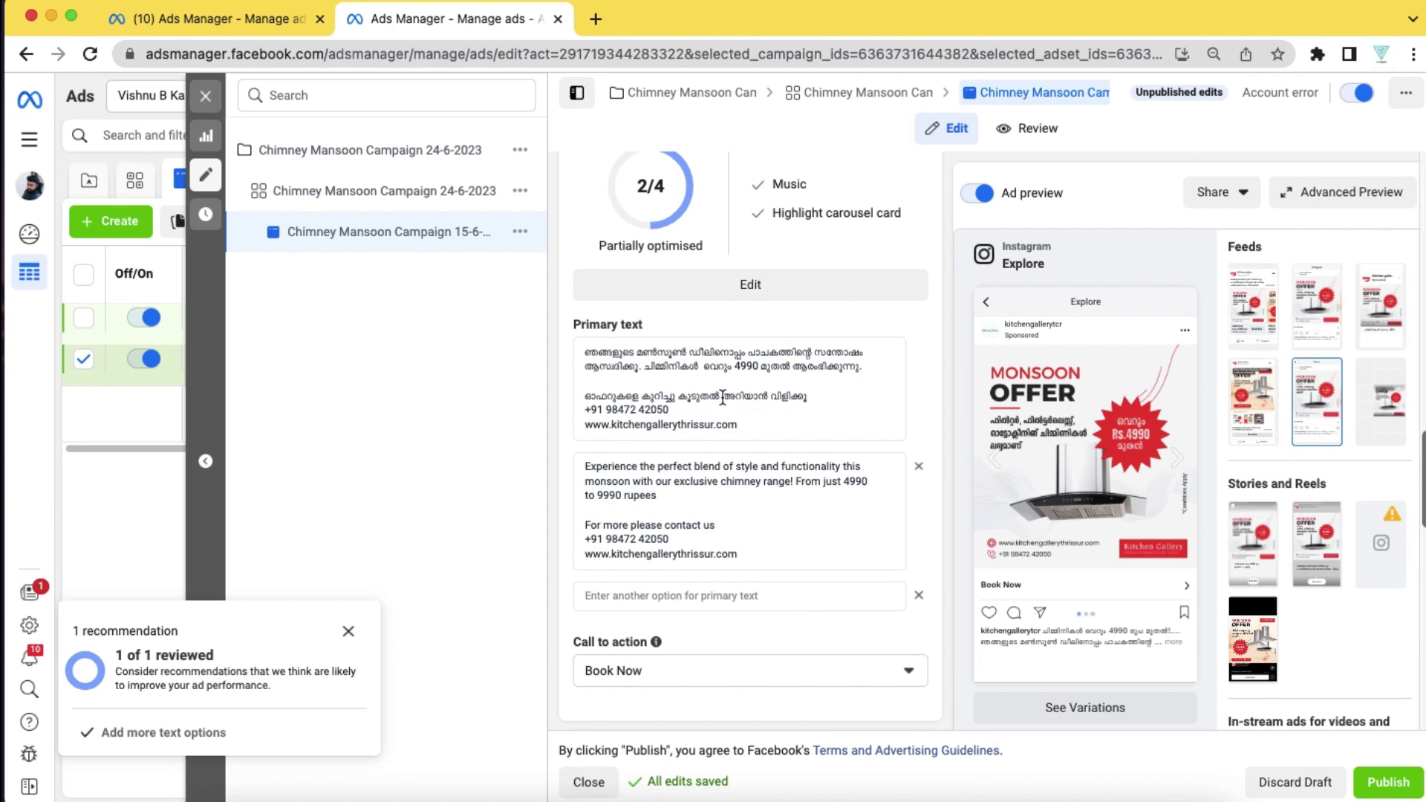
{"action": "scroll", "coordinate": [747, 429], "scroll_direction": "down", "scroll_amount": 3}
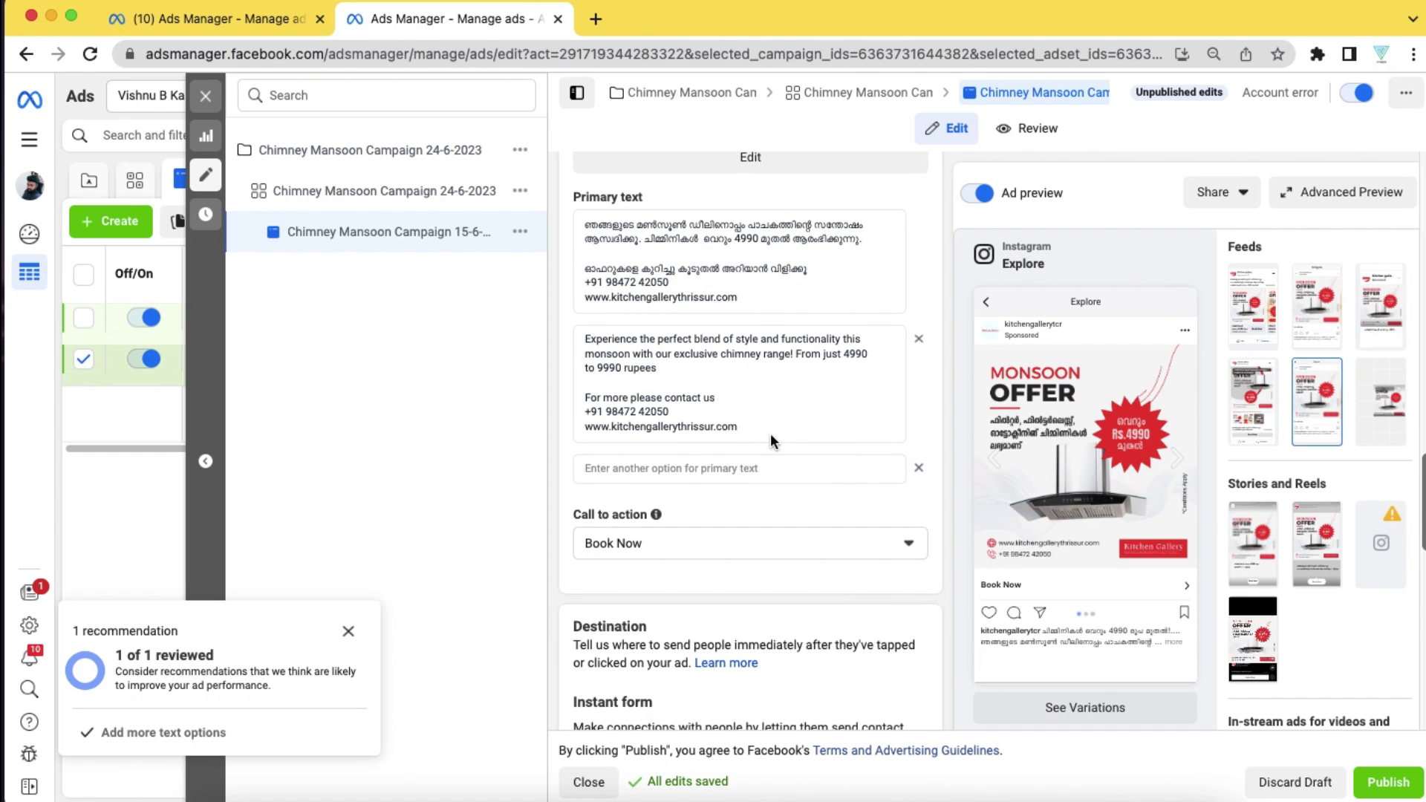
{"action": "scroll", "coordinate": [770, 434], "scroll_direction": "down", "scroll_amount": 2}
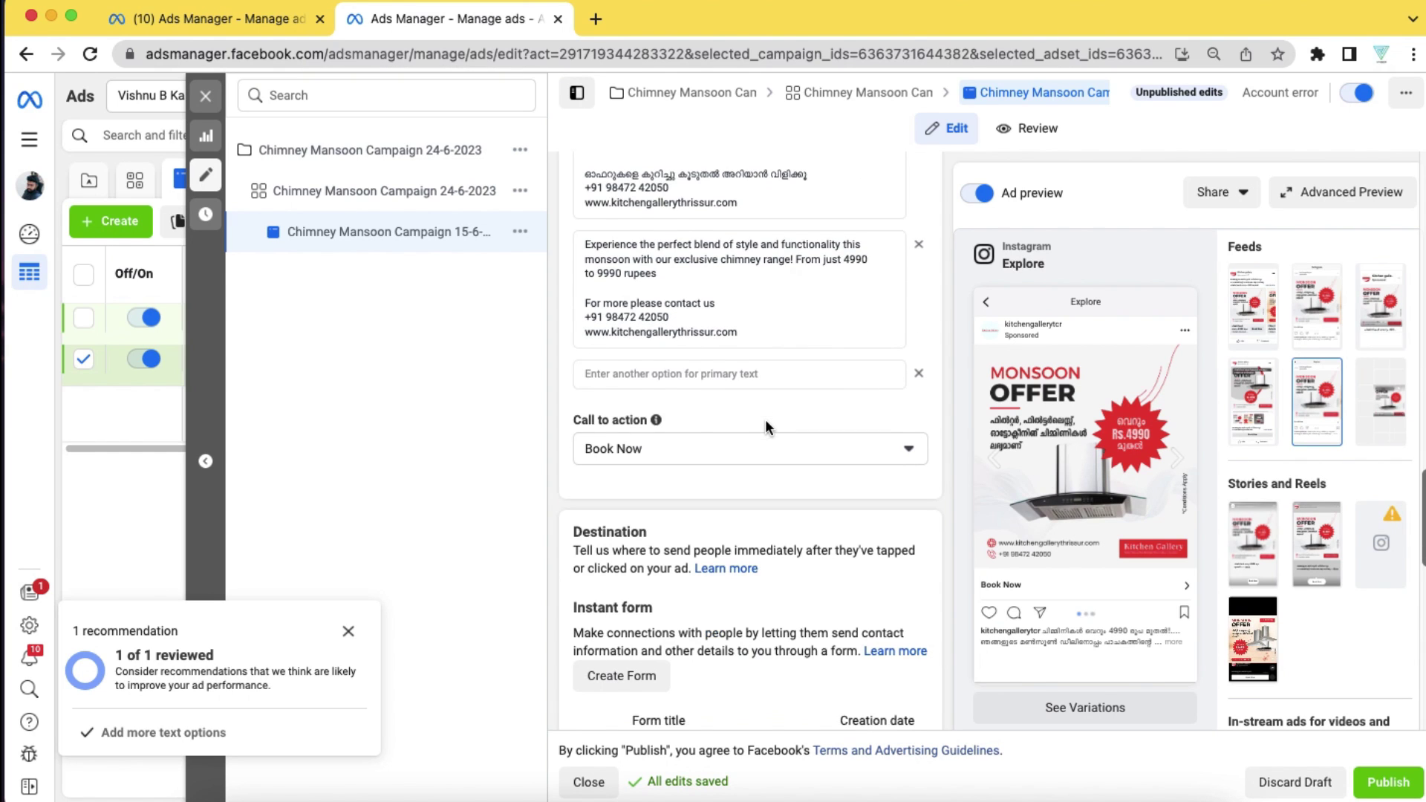
{"action": "scroll", "coordinate": [765, 419], "scroll_direction": "up", "scroll_amount": 2}
{"action": "scroll", "coordinate": [766, 422], "scroll_direction": "up", "scroll_amount": 1}
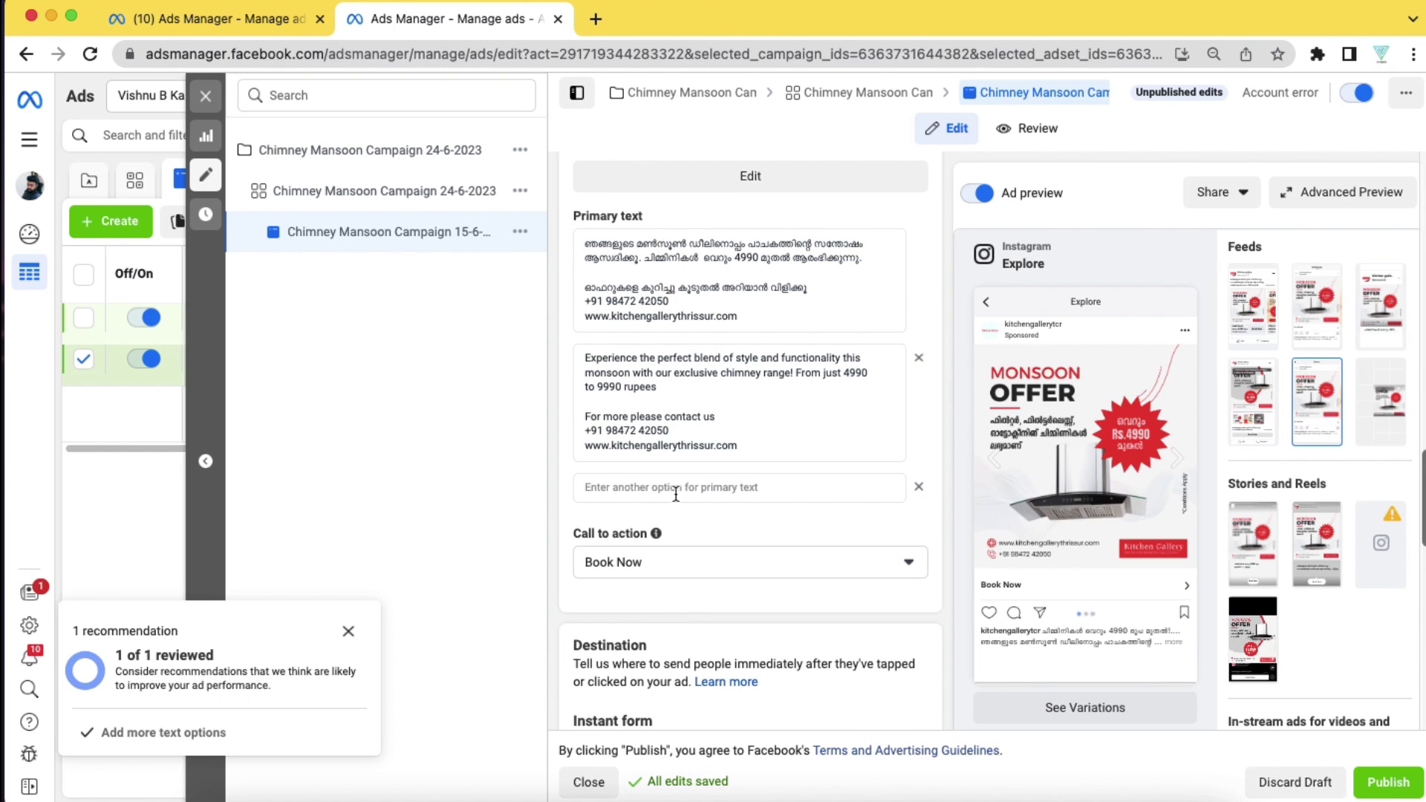
{"action": "scroll", "coordinate": [866, 498], "scroll_direction": "down", "scroll_amount": 2}
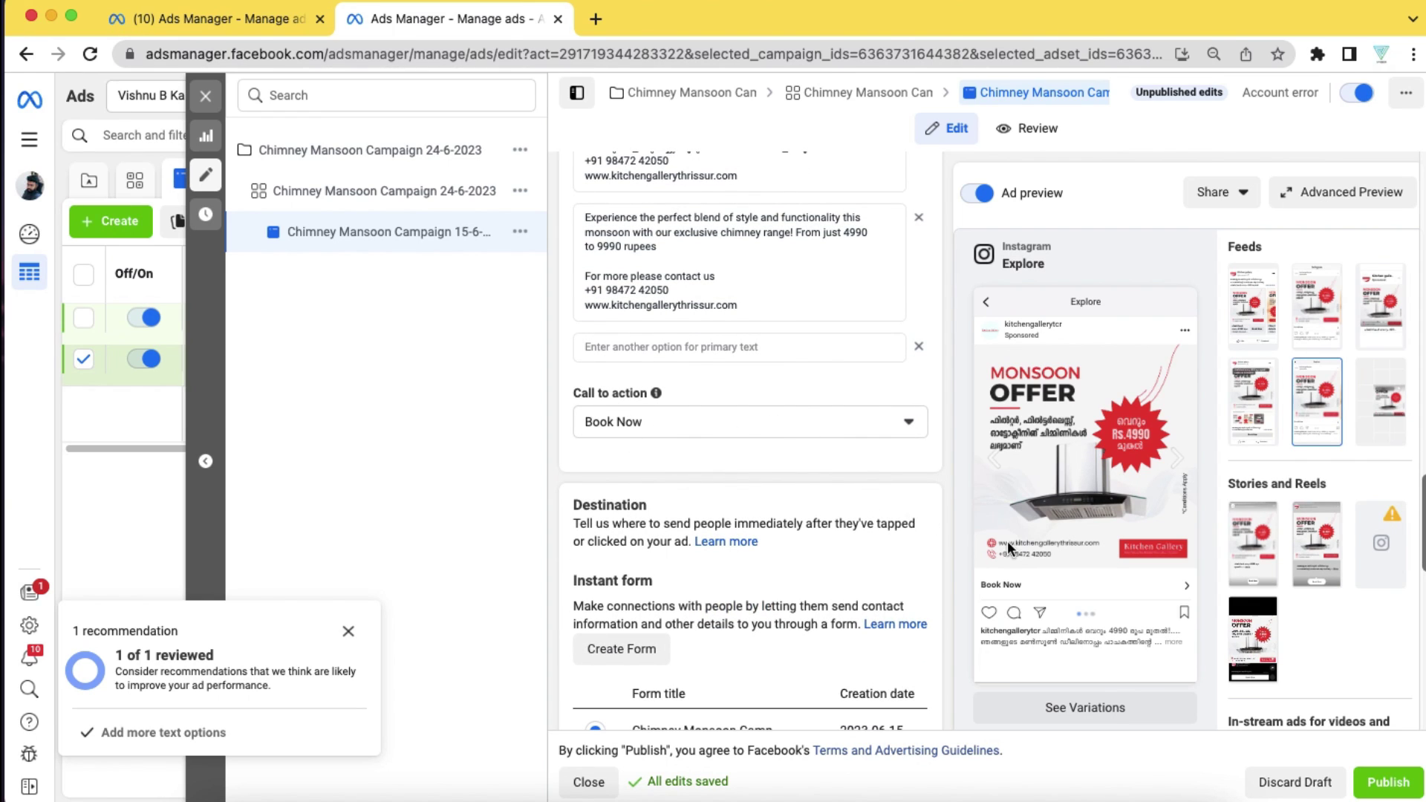
{"action": "left_click", "coordinate": [1254, 297]}
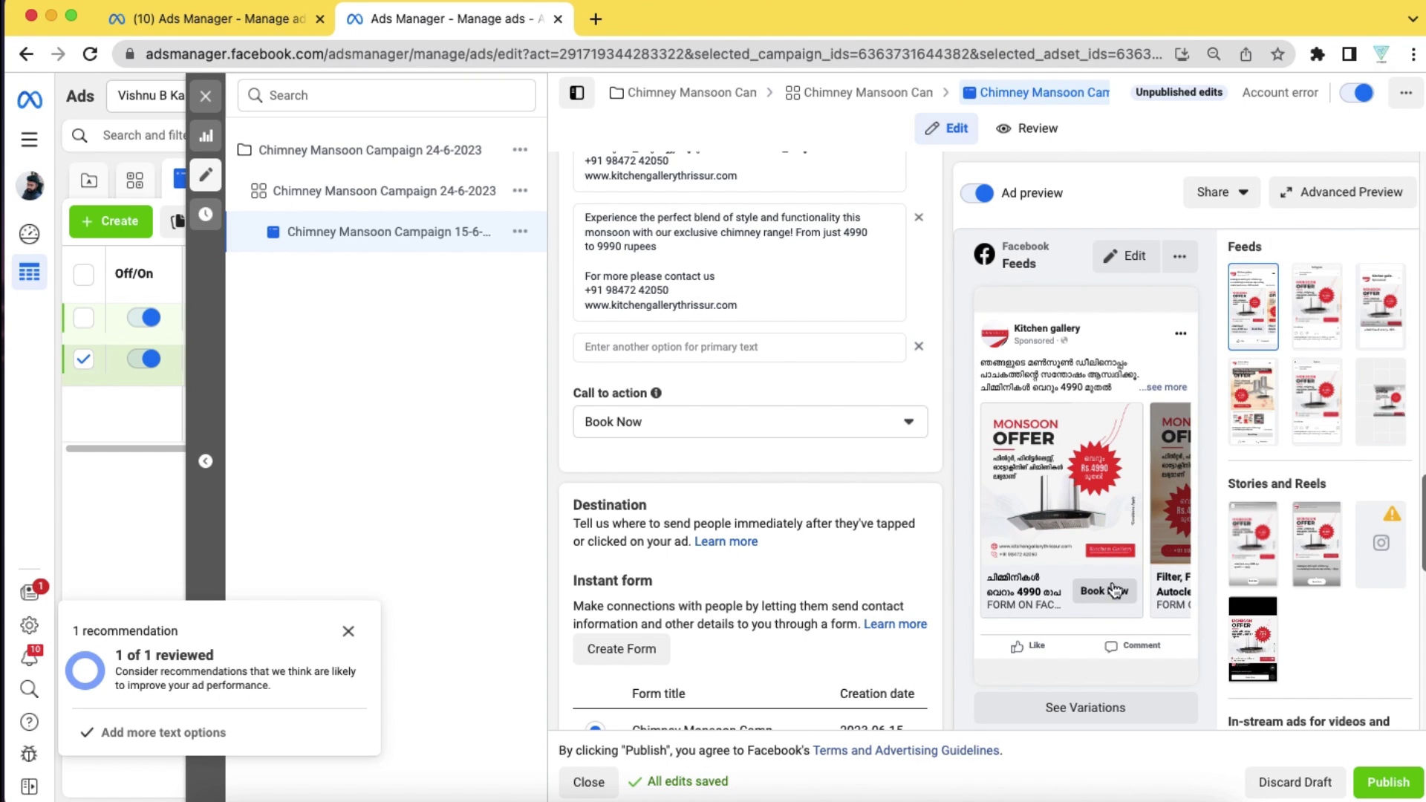
Select the first "Chimney Monsoon Camp..." instant form dated 2023-06-15 as the ad's destination.
{"action": "scroll", "coordinate": [848, 540], "scroll_direction": "down", "scroll_amount": 2}
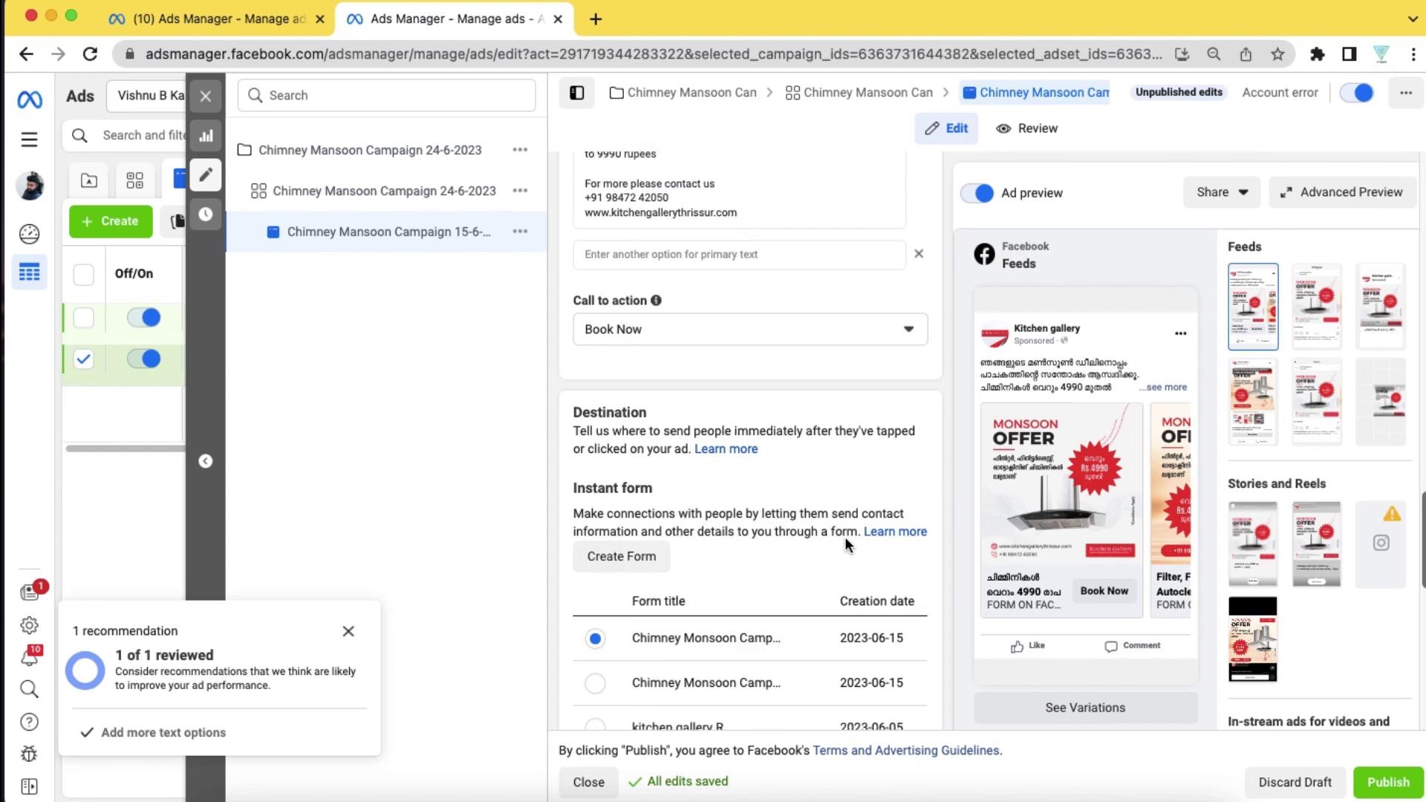
{"action": "scroll", "coordinate": [845, 536], "scroll_direction": "down", "scroll_amount": 1}
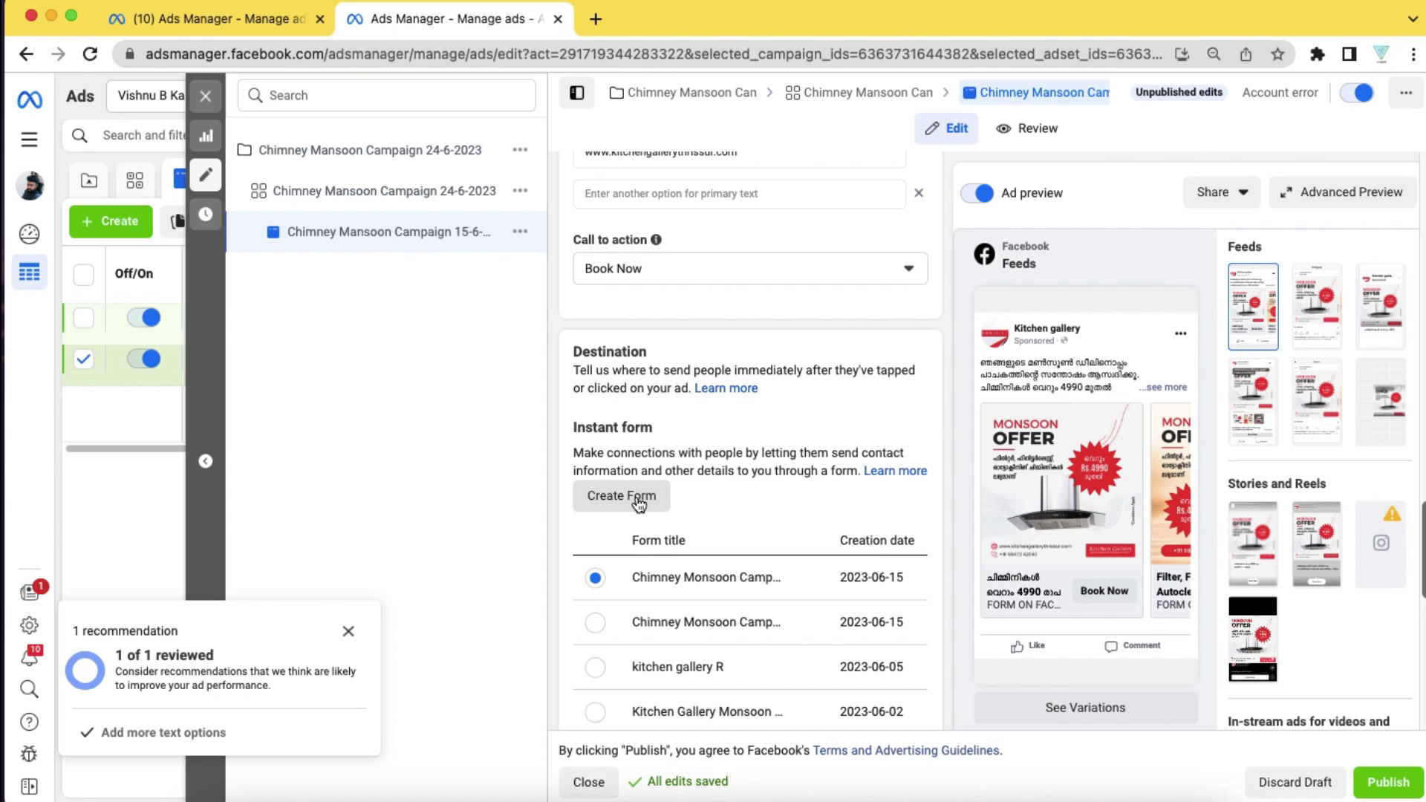
{"action": "left_click", "coordinate": [704, 586]}
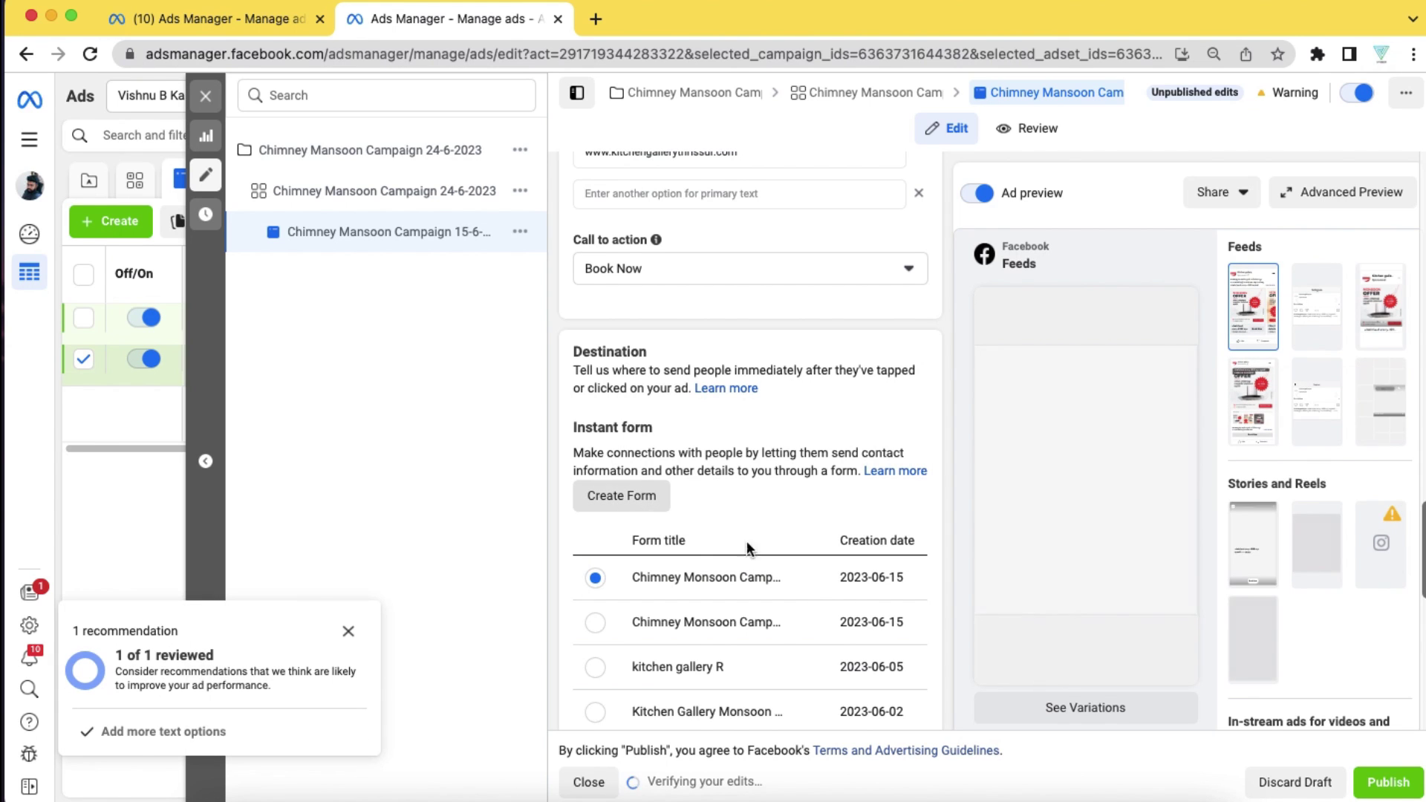
Open a copy of the Chimney Monsoon Campaign instant form and review its form type, background image and greeting.
{"action": "left_click", "coordinate": [802, 578]}
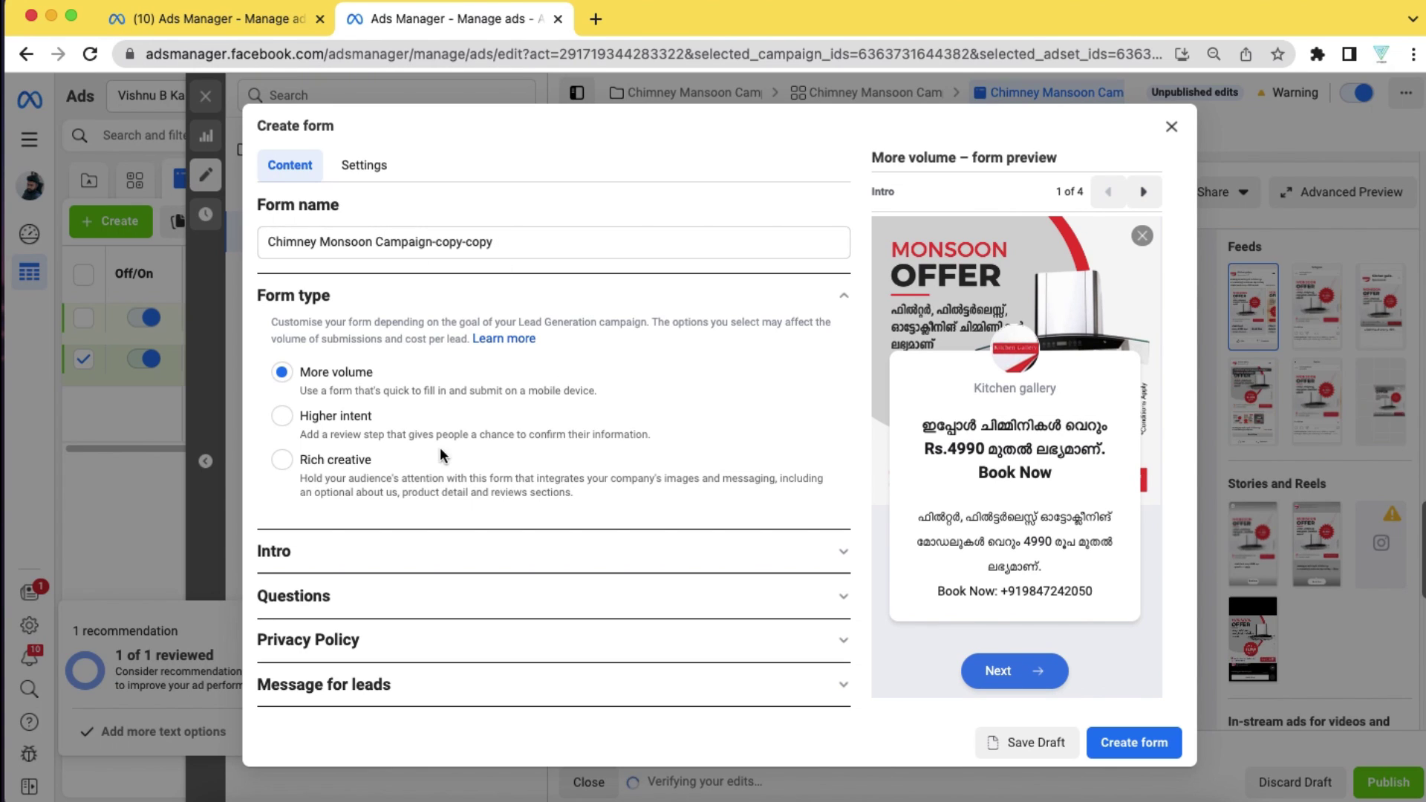
{"action": "scroll", "coordinate": [440, 440], "scroll_direction": "down", "scroll_amount": 1}
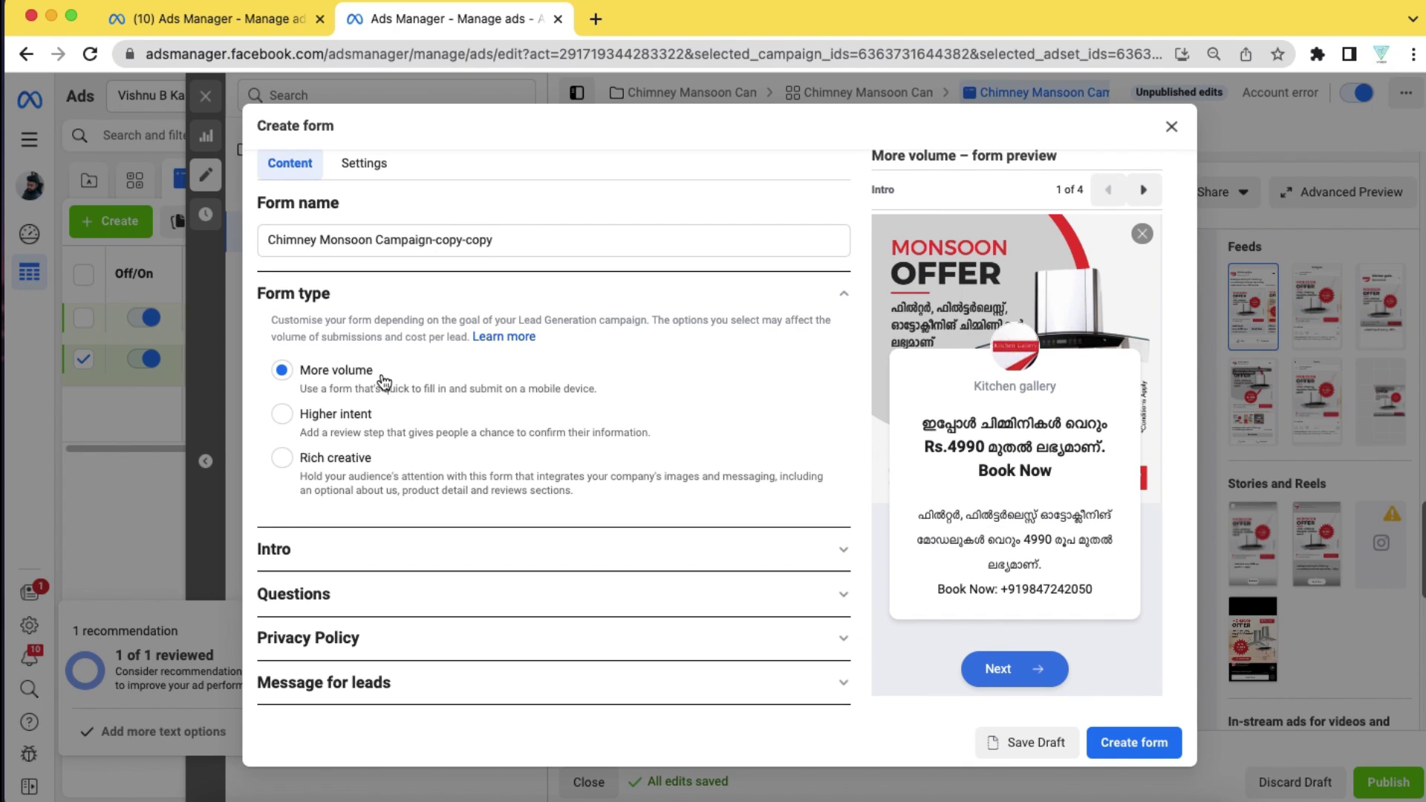
{"action": "left_click", "coordinate": [483, 551]}
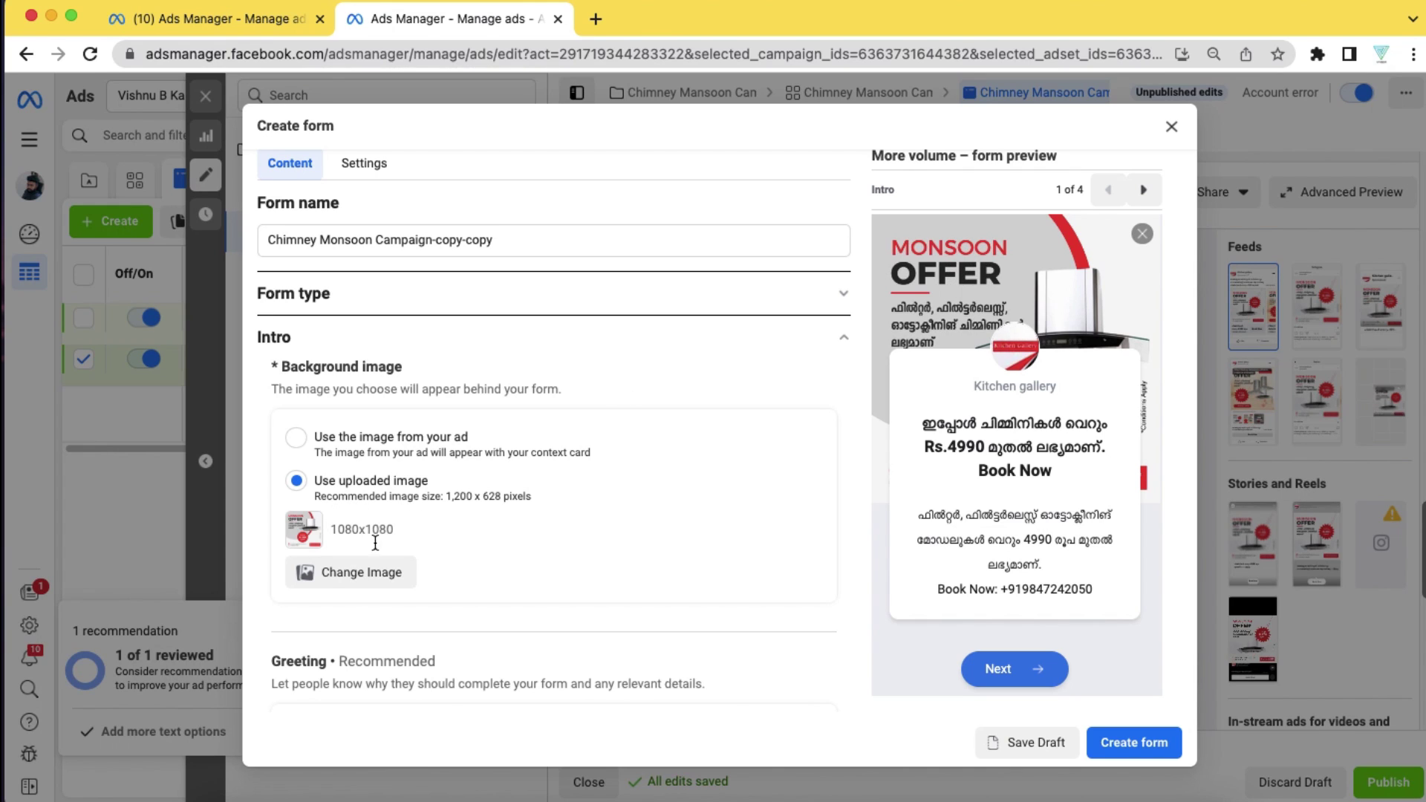
{"action": "left_click", "coordinate": [363, 586]}
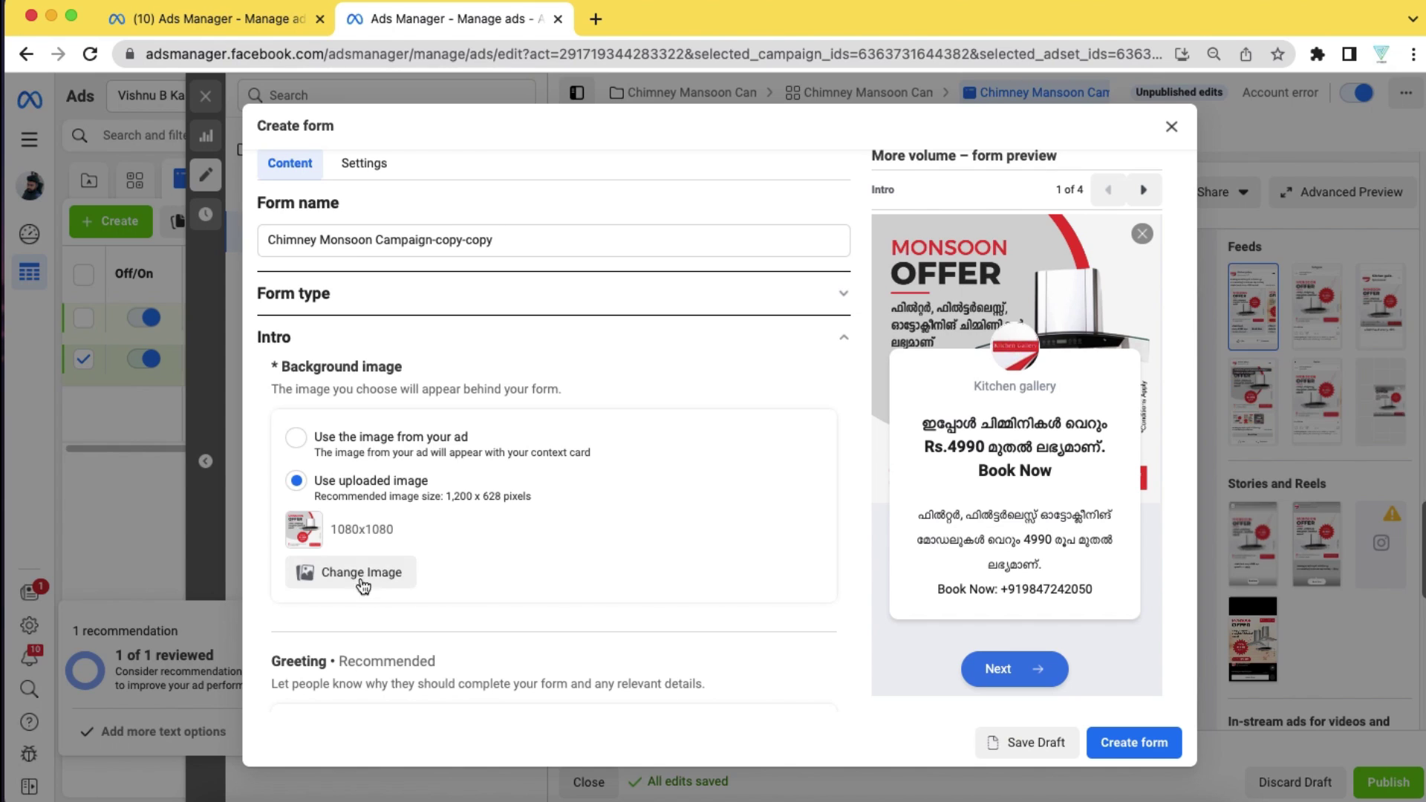
{"action": "scroll", "coordinate": [507, 579], "scroll_direction": "down", "scroll_amount": 5}
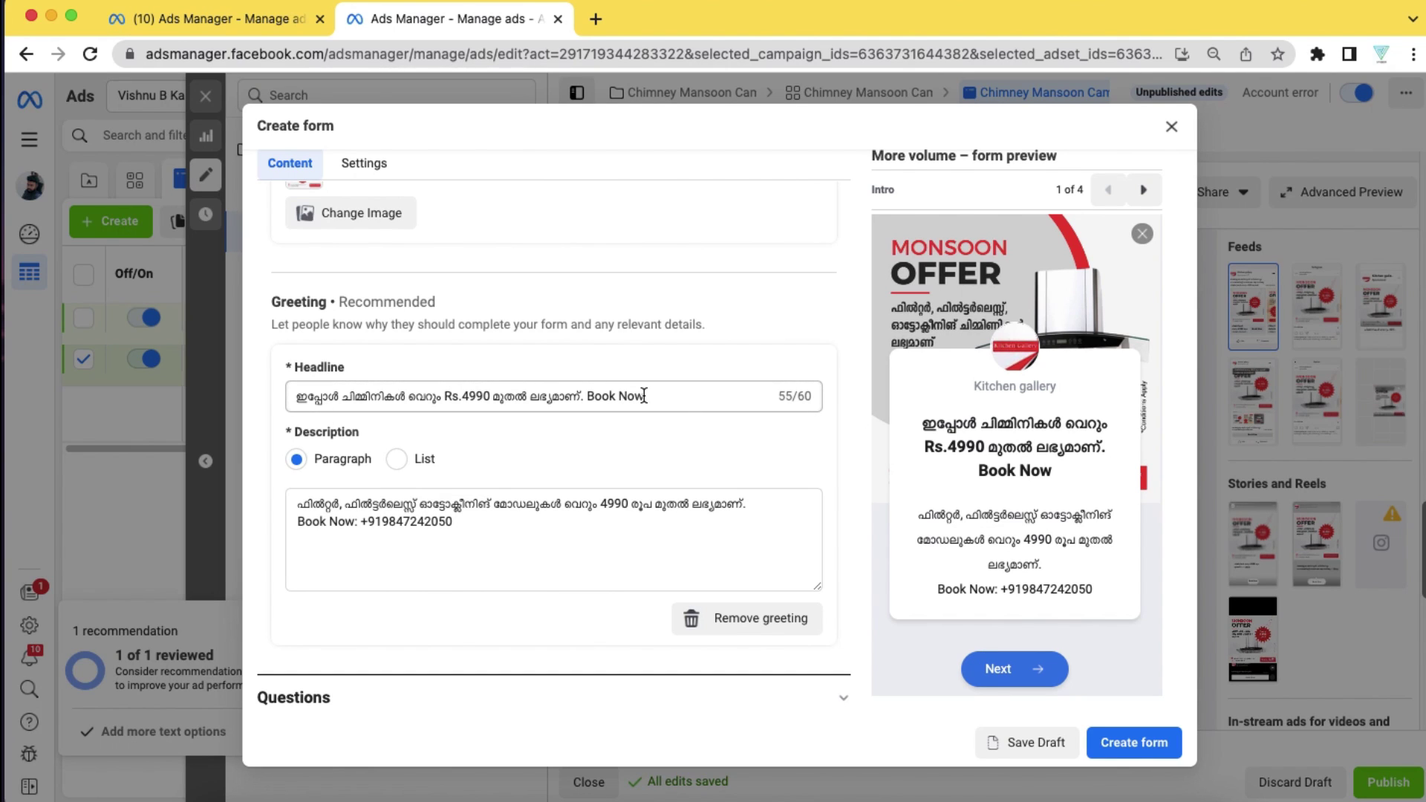
{"action": "left_click", "coordinate": [442, 521]}
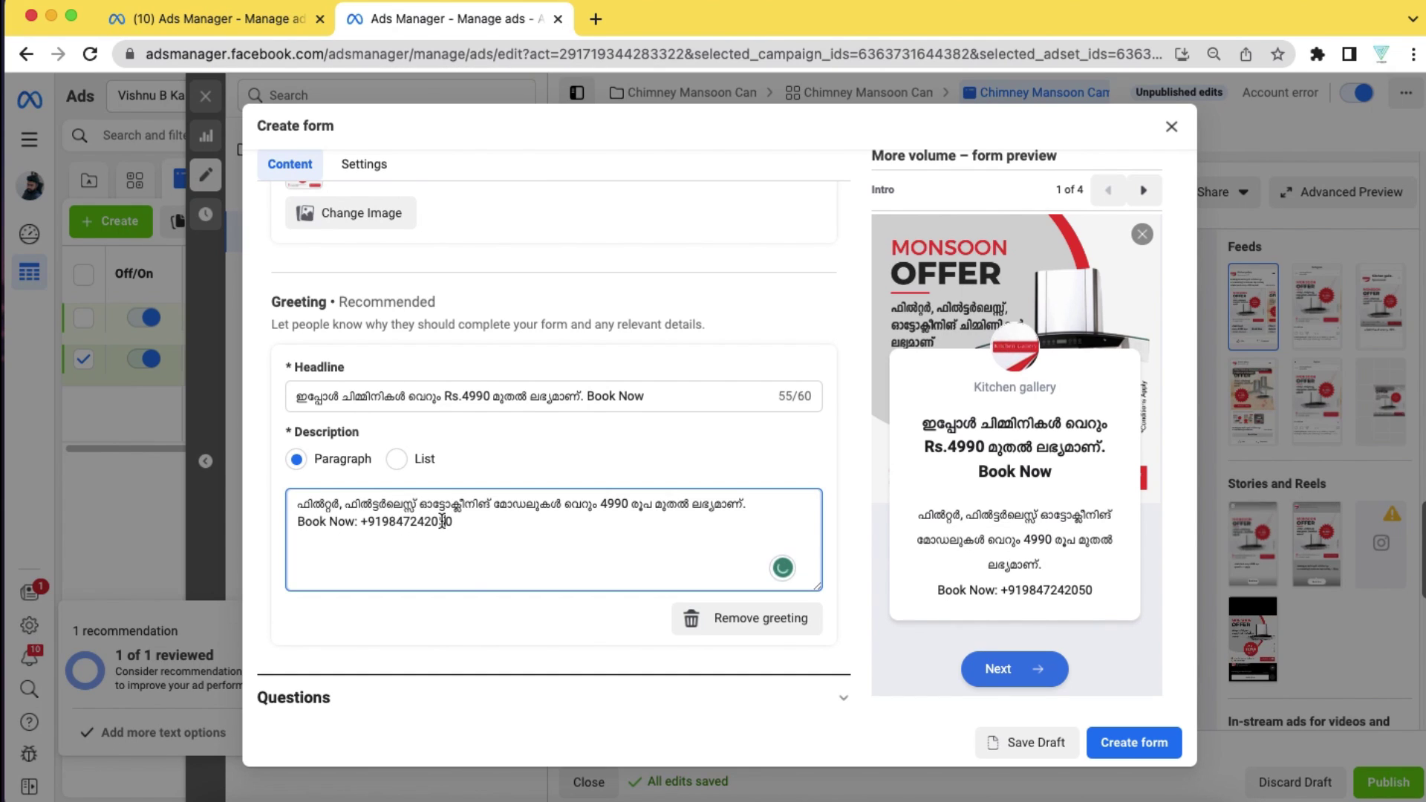
{"action": "scroll", "coordinate": [441, 520], "scroll_direction": "down", "scroll_amount": 2}
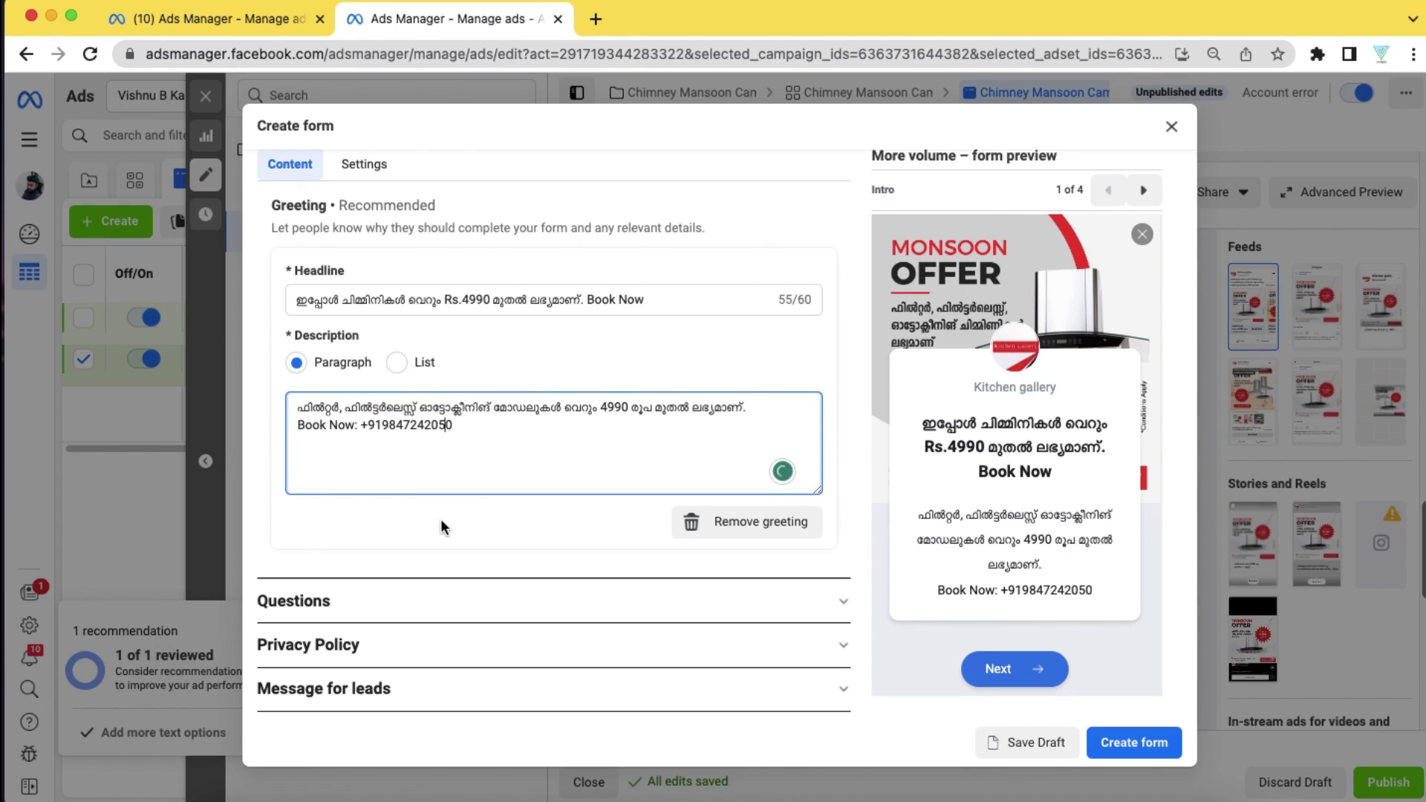
Review the form's custom questions and the question types that can be added.
{"action": "left_click", "coordinate": [443, 602]}
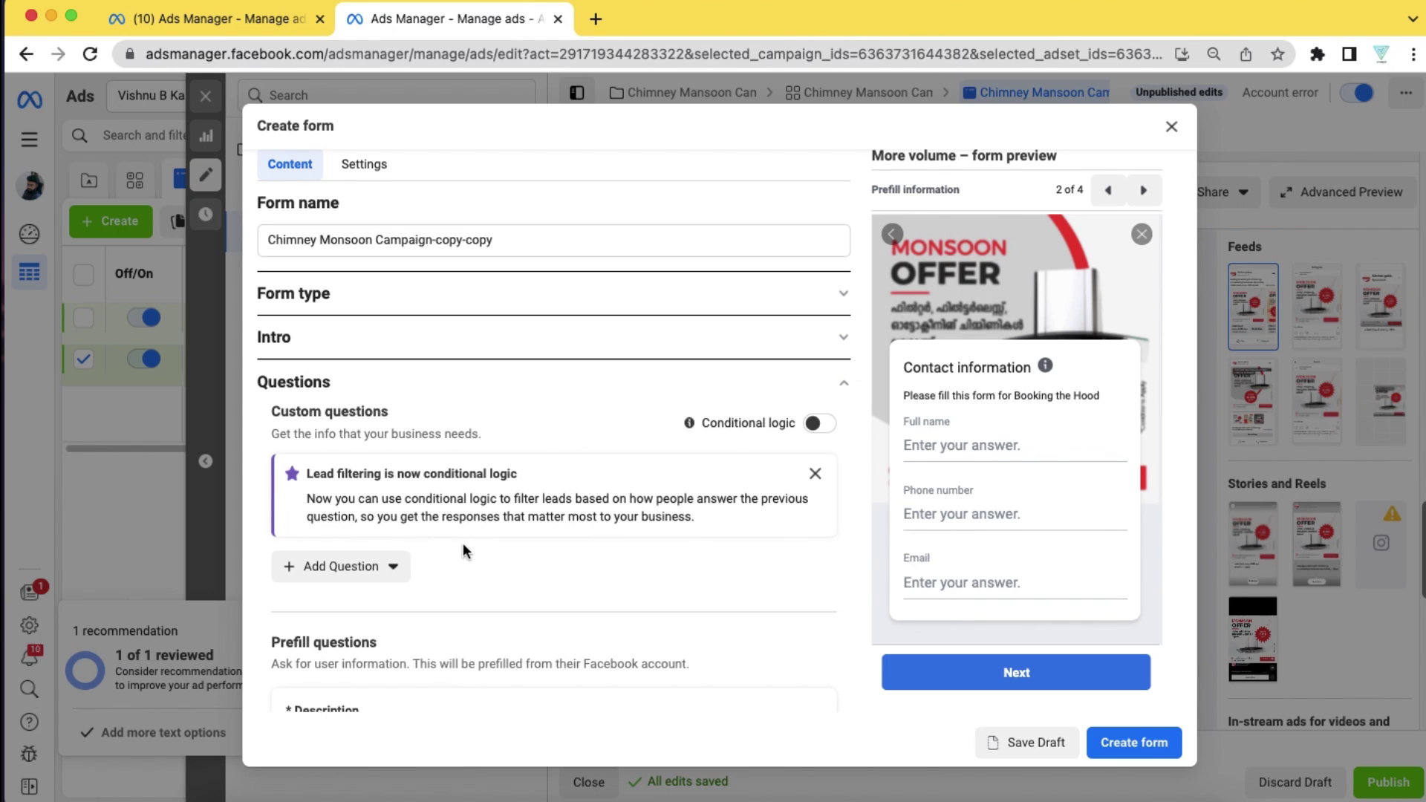
{"action": "left_click", "coordinate": [360, 574]}
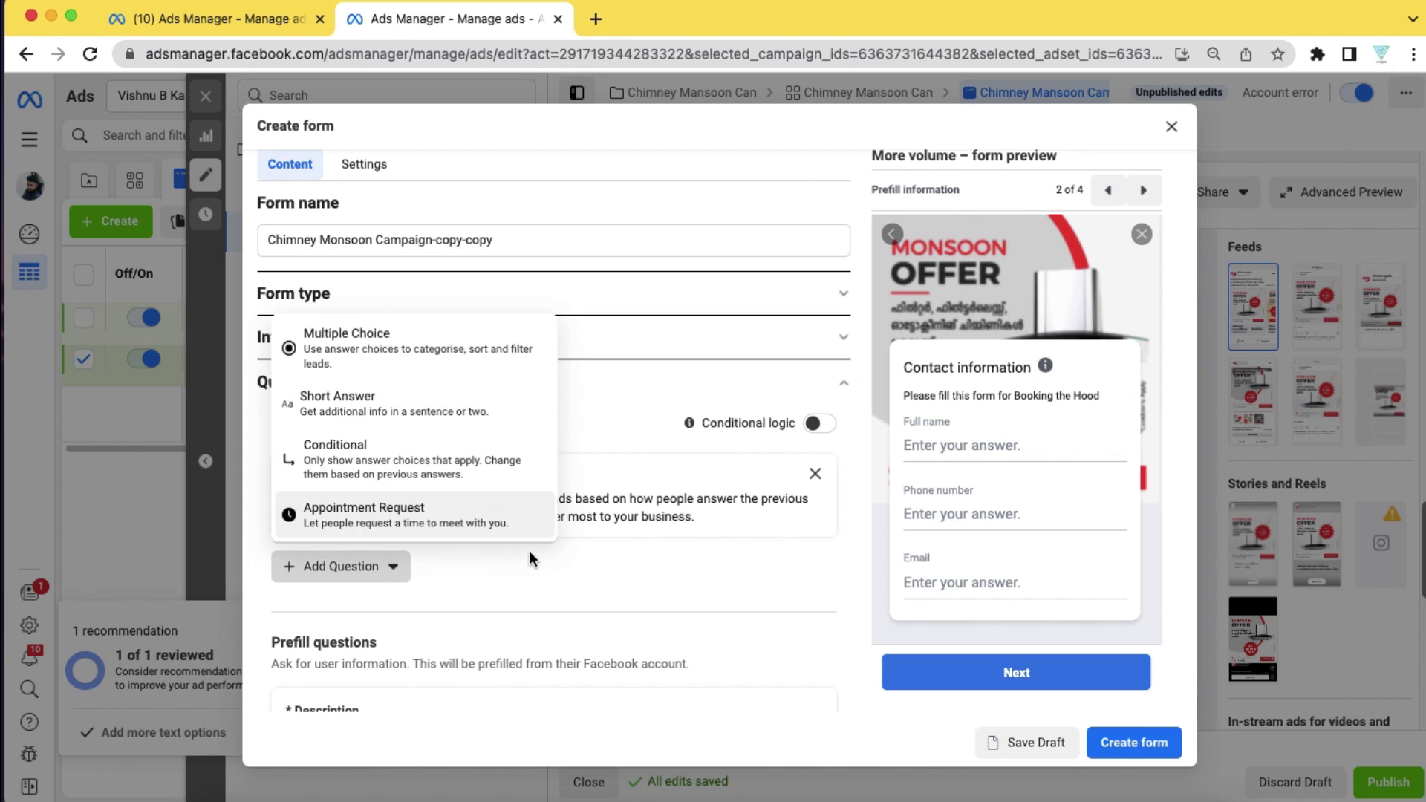
{"action": "left_click", "coordinate": [560, 573]}
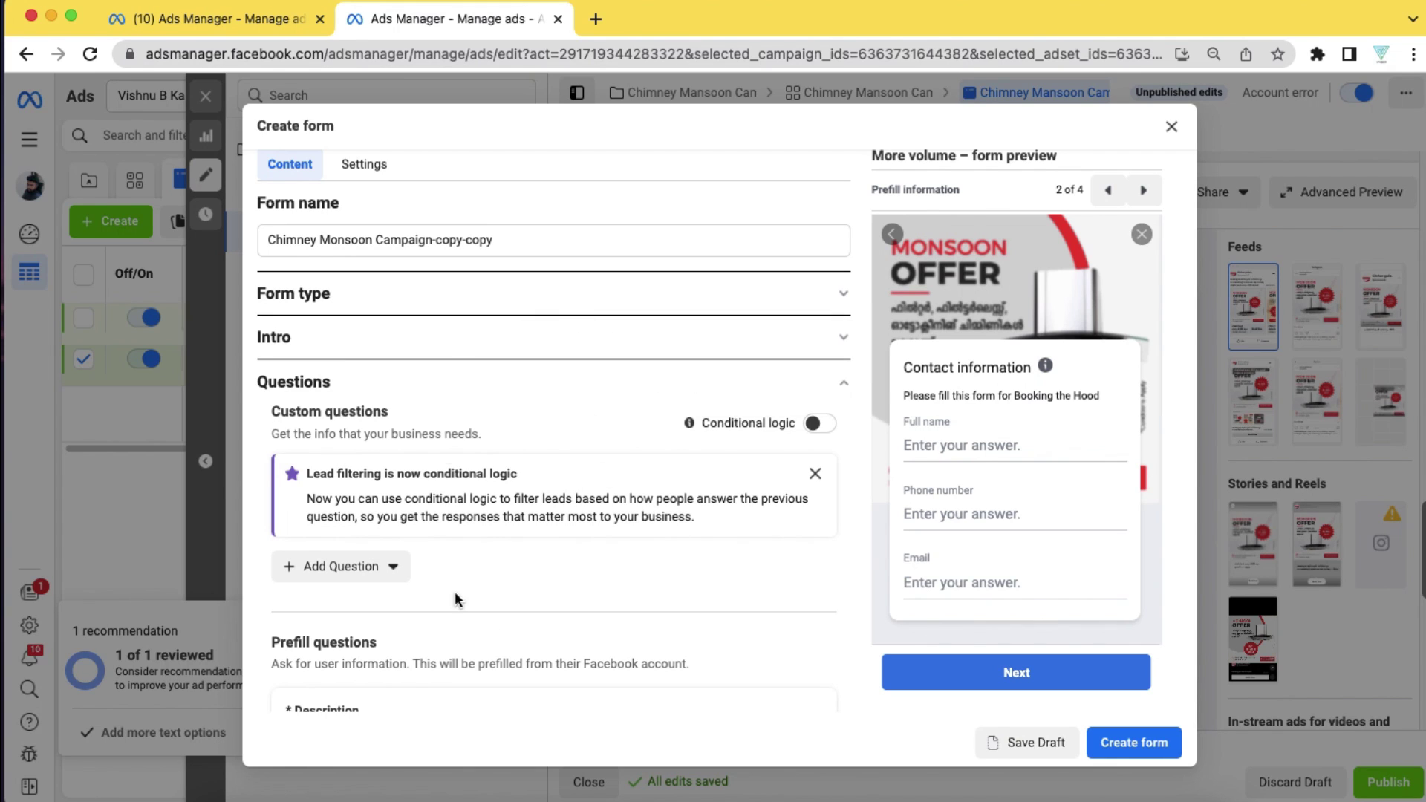
Review the form's prefill questions and the information categories available to add.
{"action": "scroll", "coordinate": [557, 513], "scroll_direction": "down", "scroll_amount": 5}
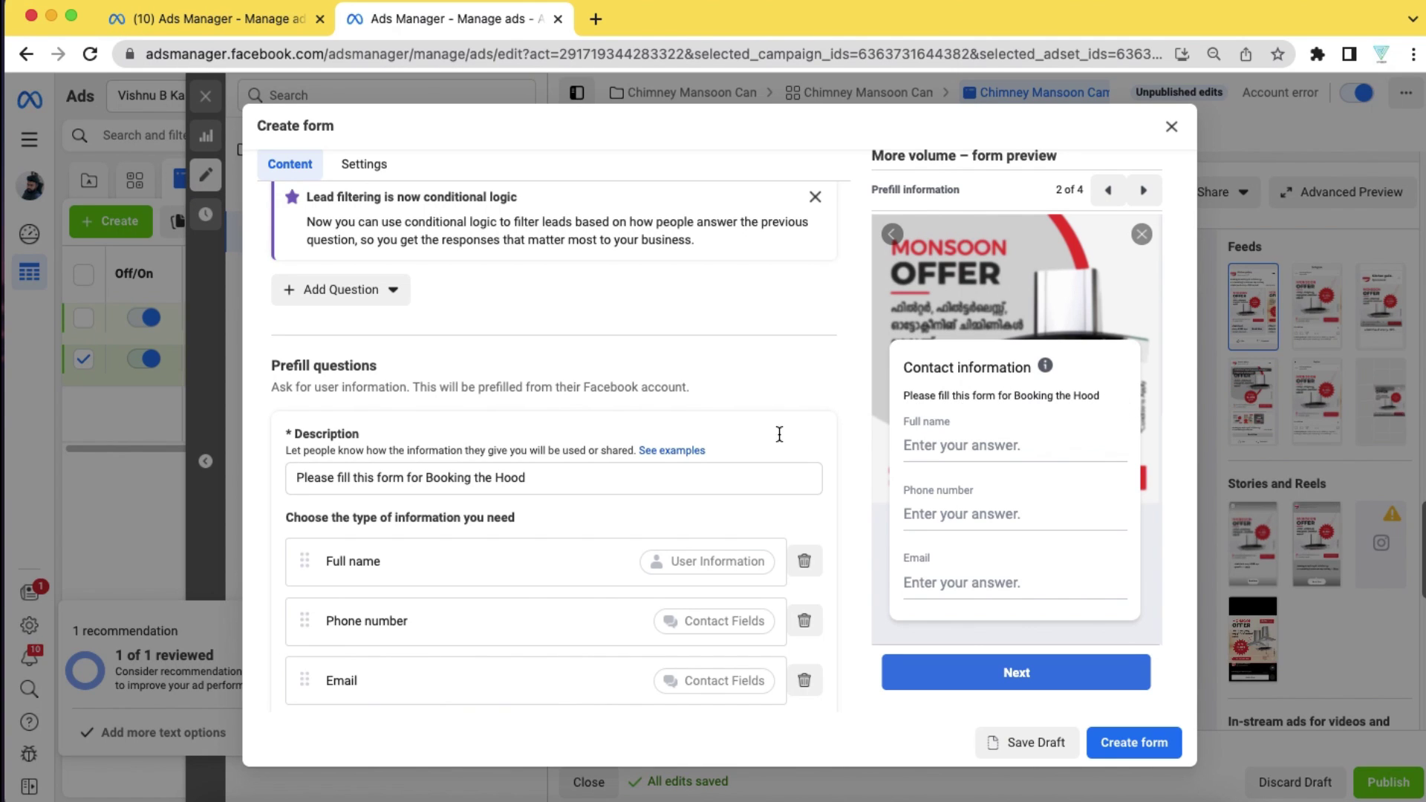
{"action": "scroll", "coordinate": [541, 539], "scroll_direction": "down", "scroll_amount": 3}
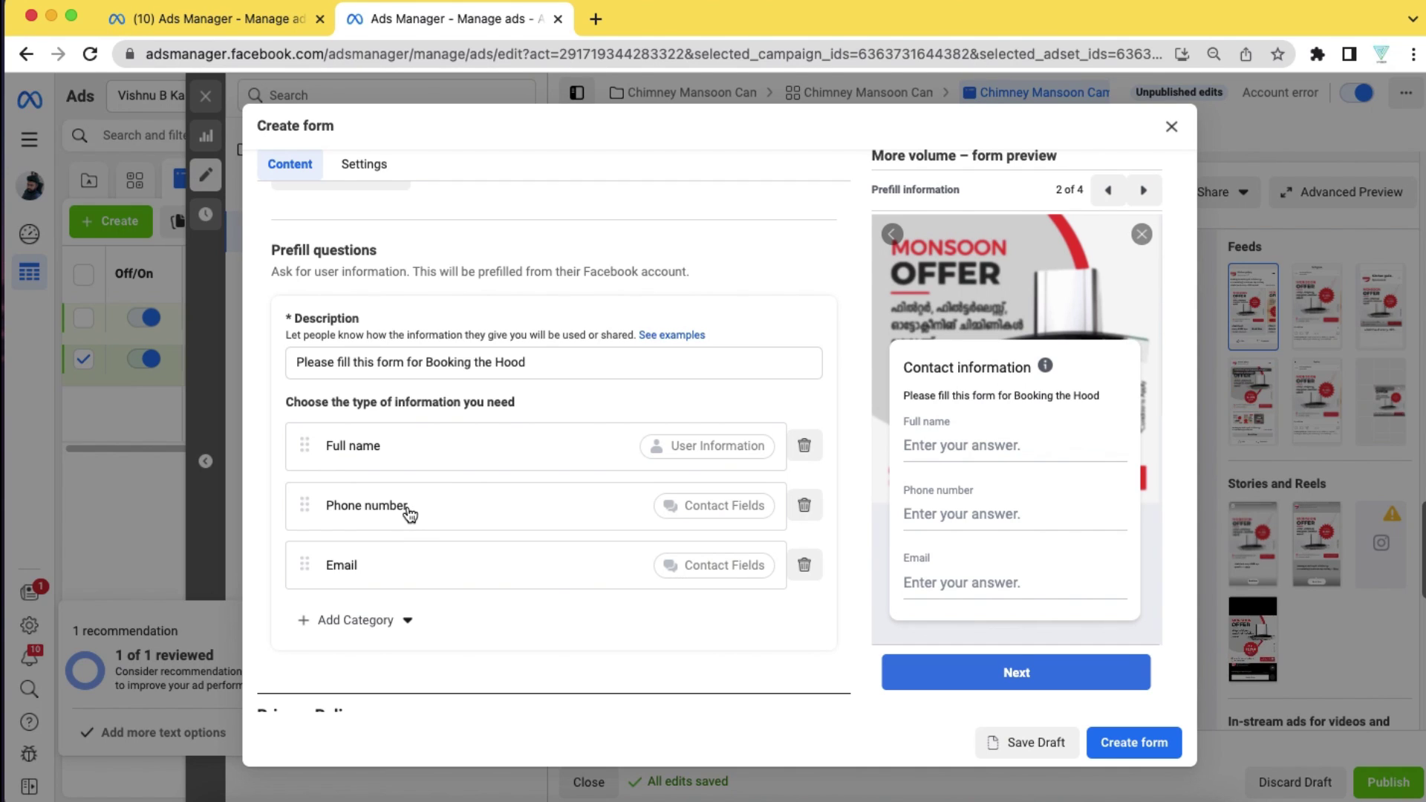
{"action": "left_click", "coordinate": [359, 628]}
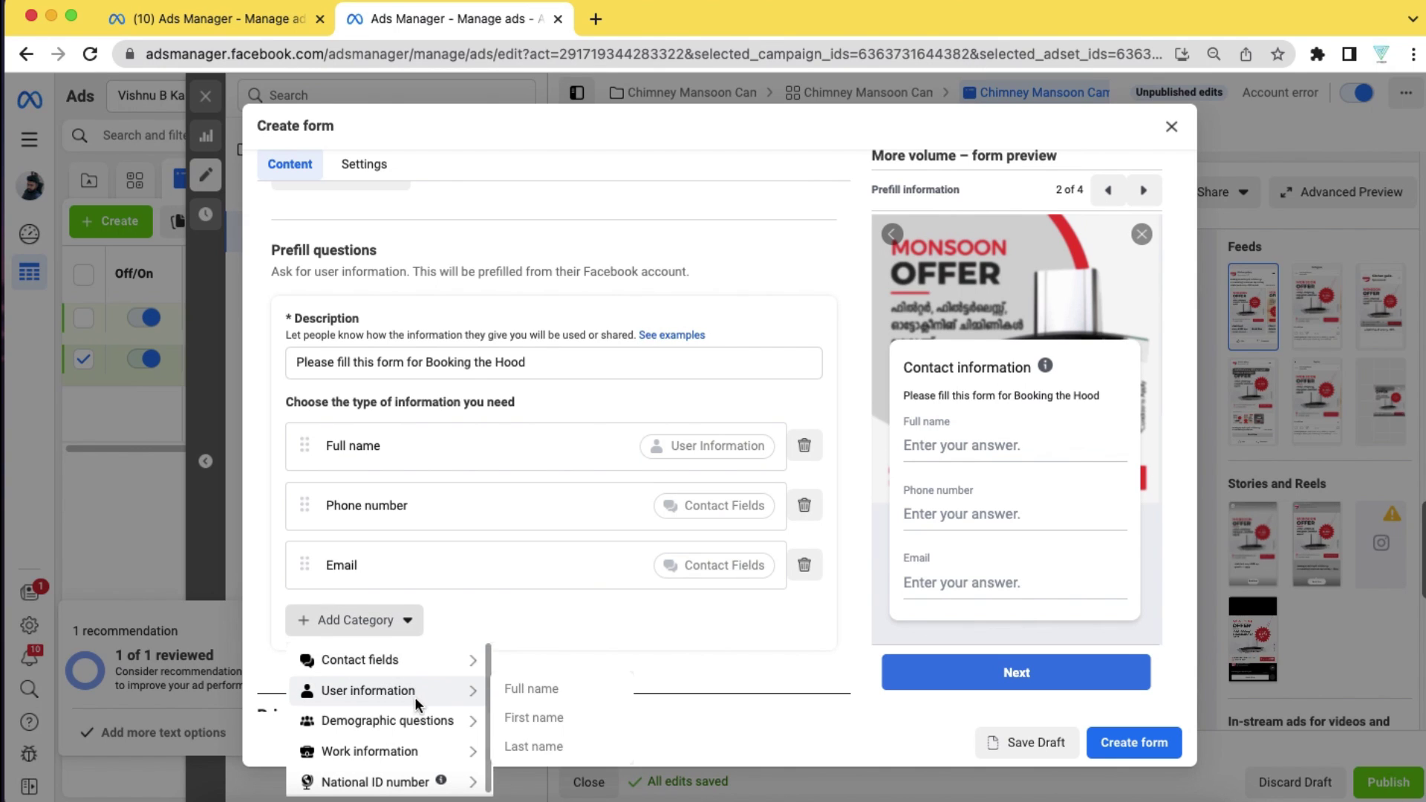
{"action": "mouse_move", "coordinate": [415, 707]}
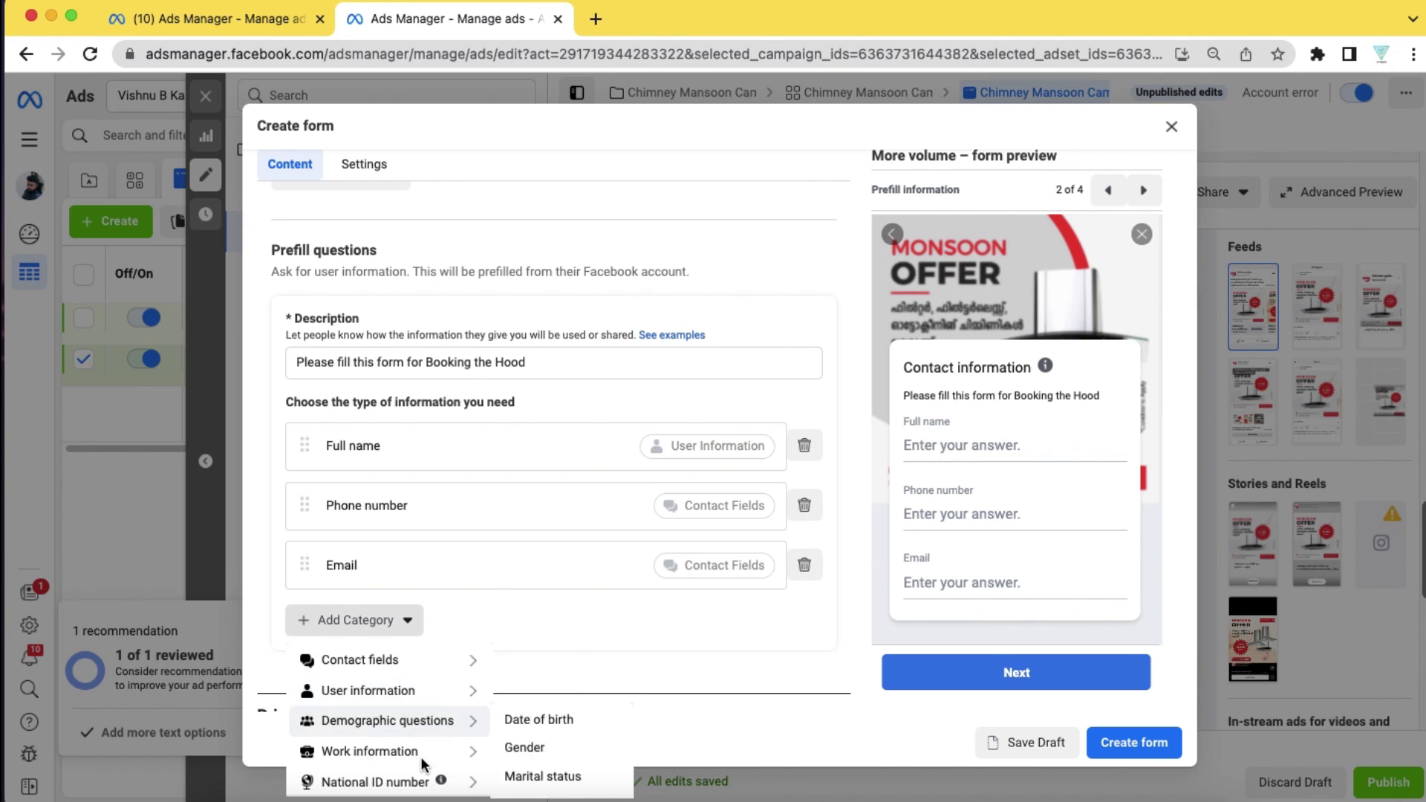
{"action": "mouse_move", "coordinate": [424, 751]}
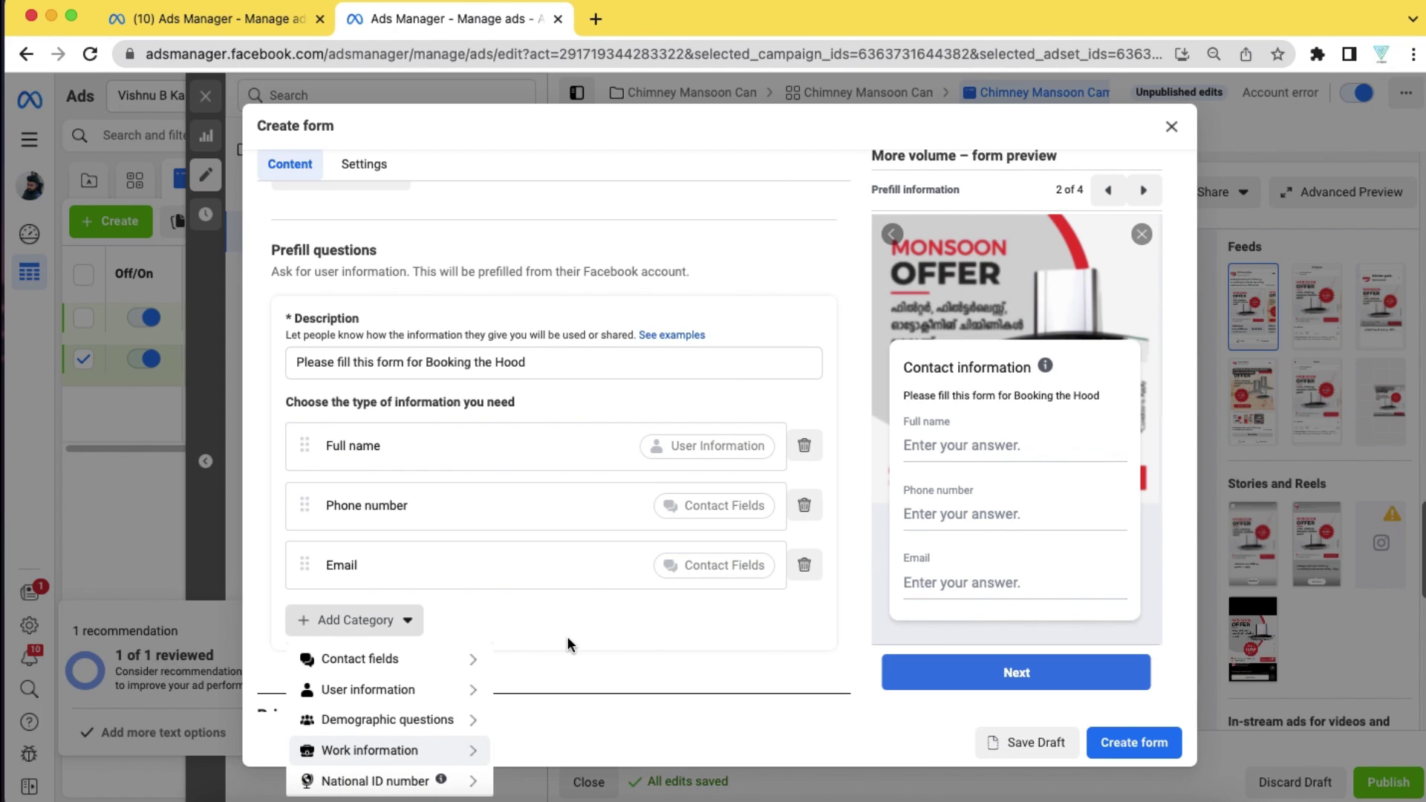
{"action": "left_click", "coordinate": [568, 629]}
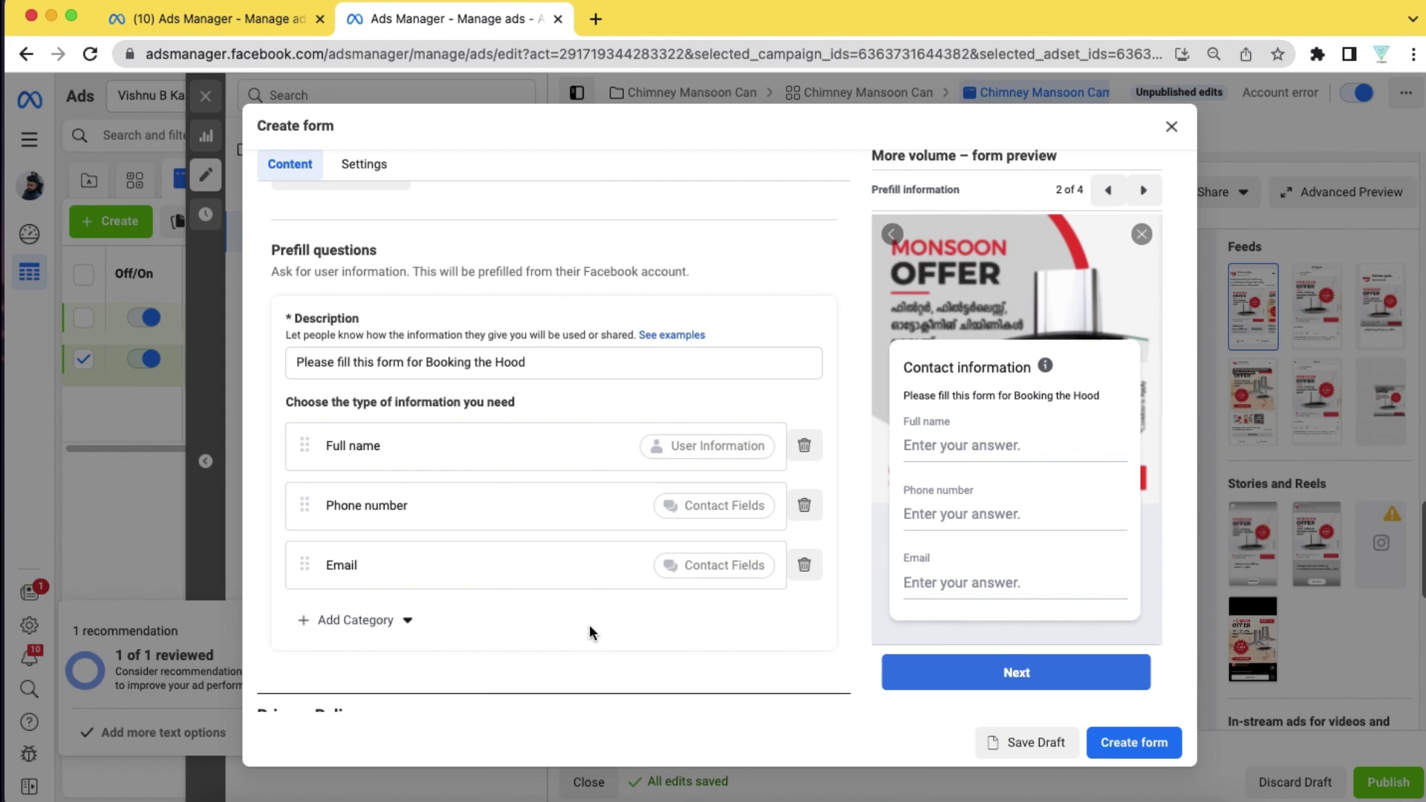
Examine the form's privacy policy link and the message for leads.
{"action": "scroll", "coordinate": [590, 627], "scroll_direction": "down", "scroll_amount": 2}
{"action": "left_click", "coordinate": [590, 629]}
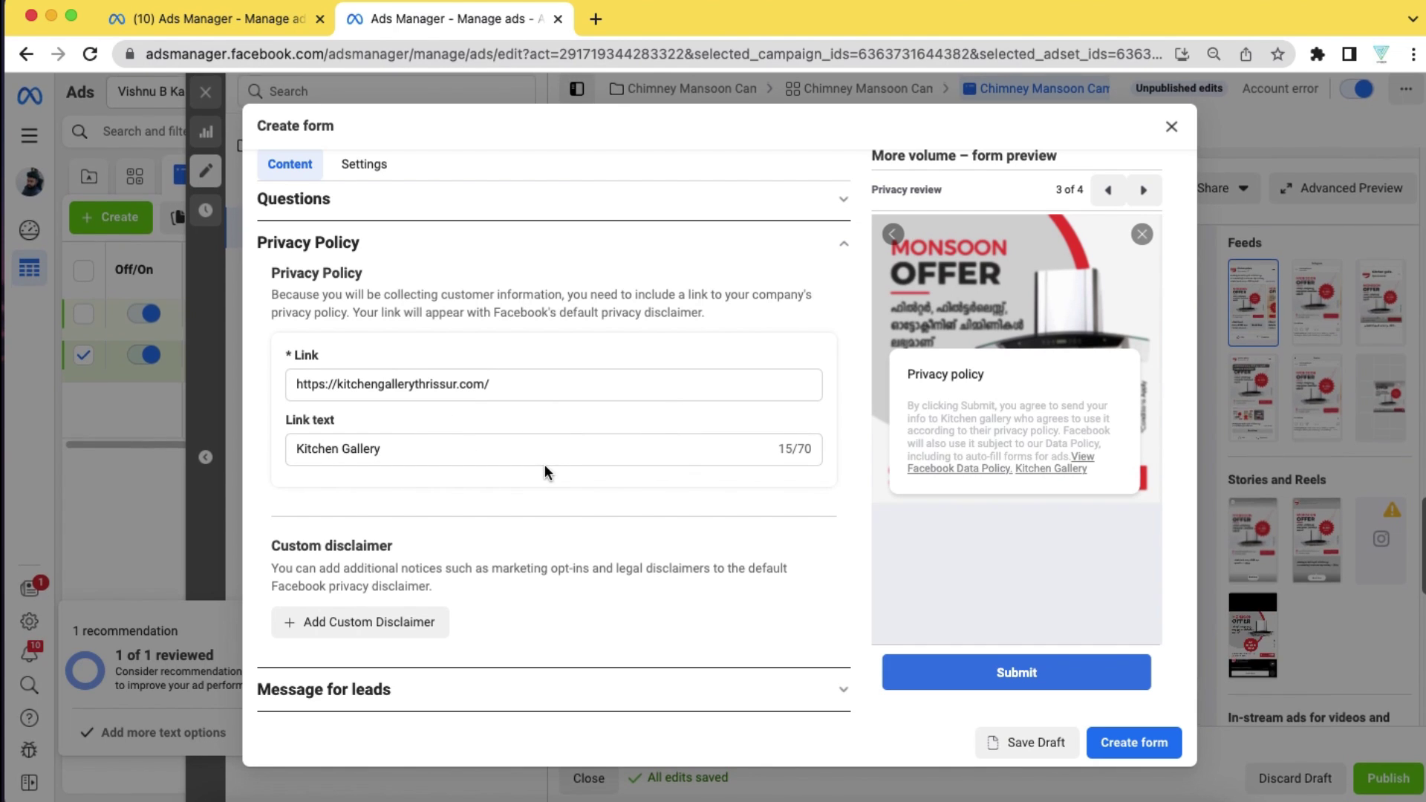
{"action": "left_click", "coordinate": [472, 690]}
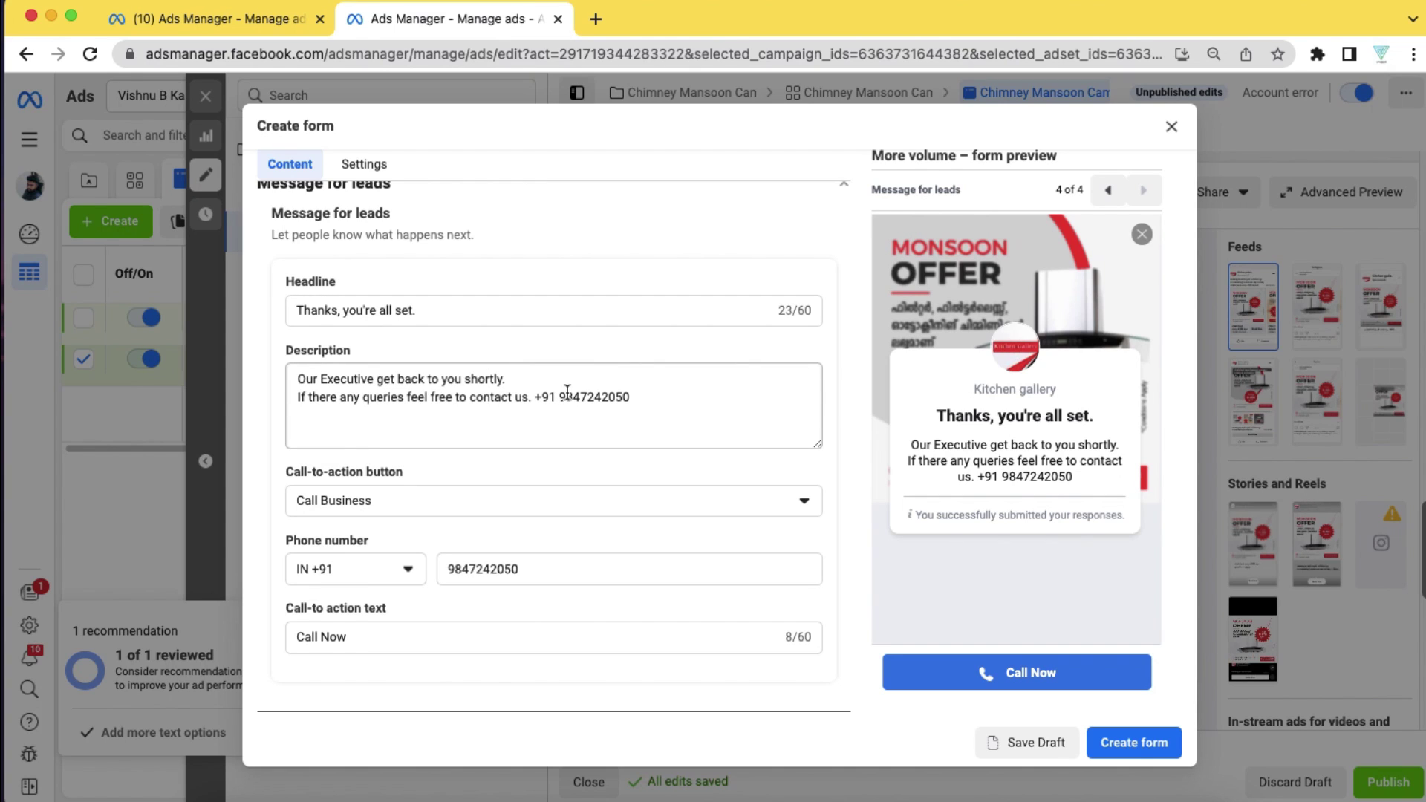
Try to edit the phone number in the lead message's description, and close the form copy without saving.
{"action": "left_click", "coordinate": [622, 395]}
{"action": "type", "text": "kj0"}
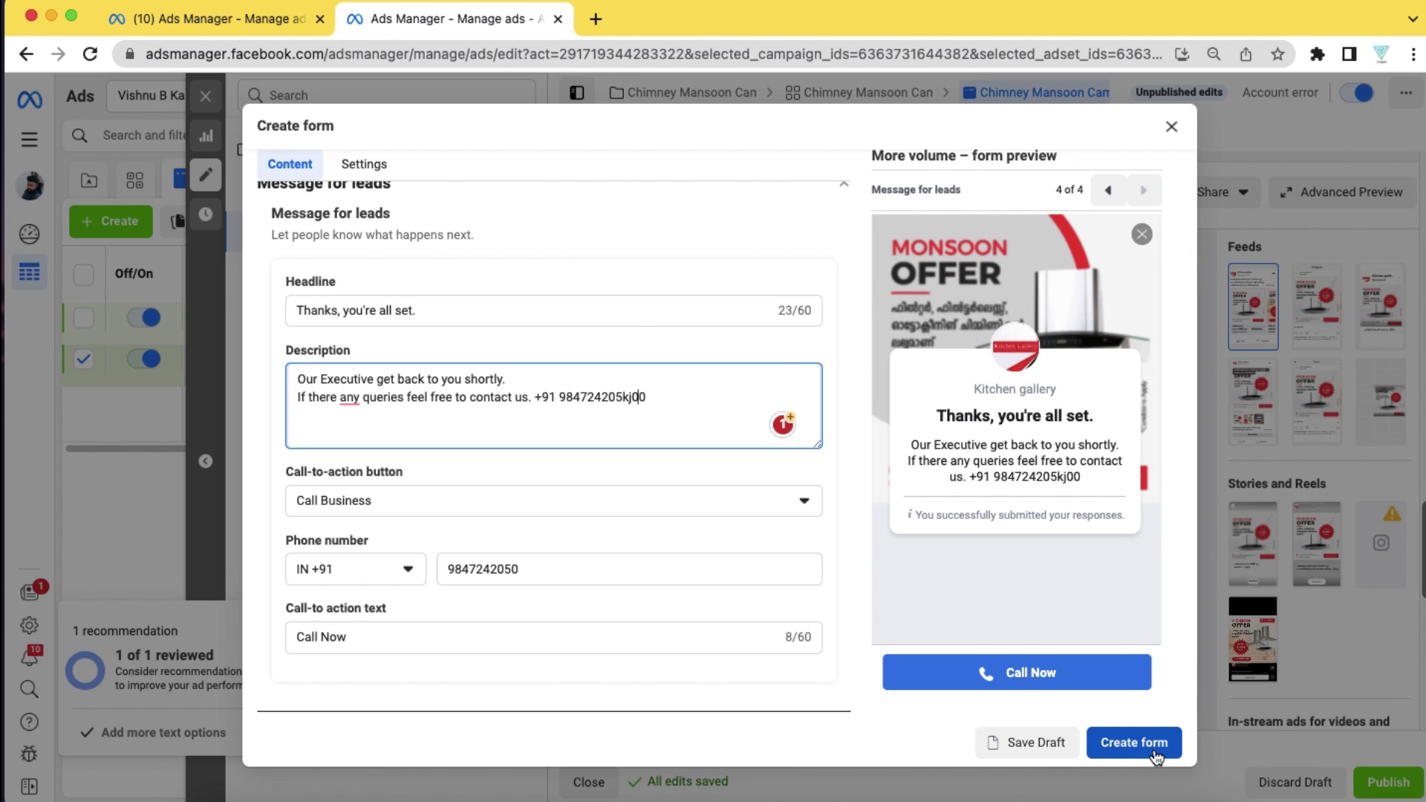
{"action": "left_click", "coordinate": [1273, 102]}
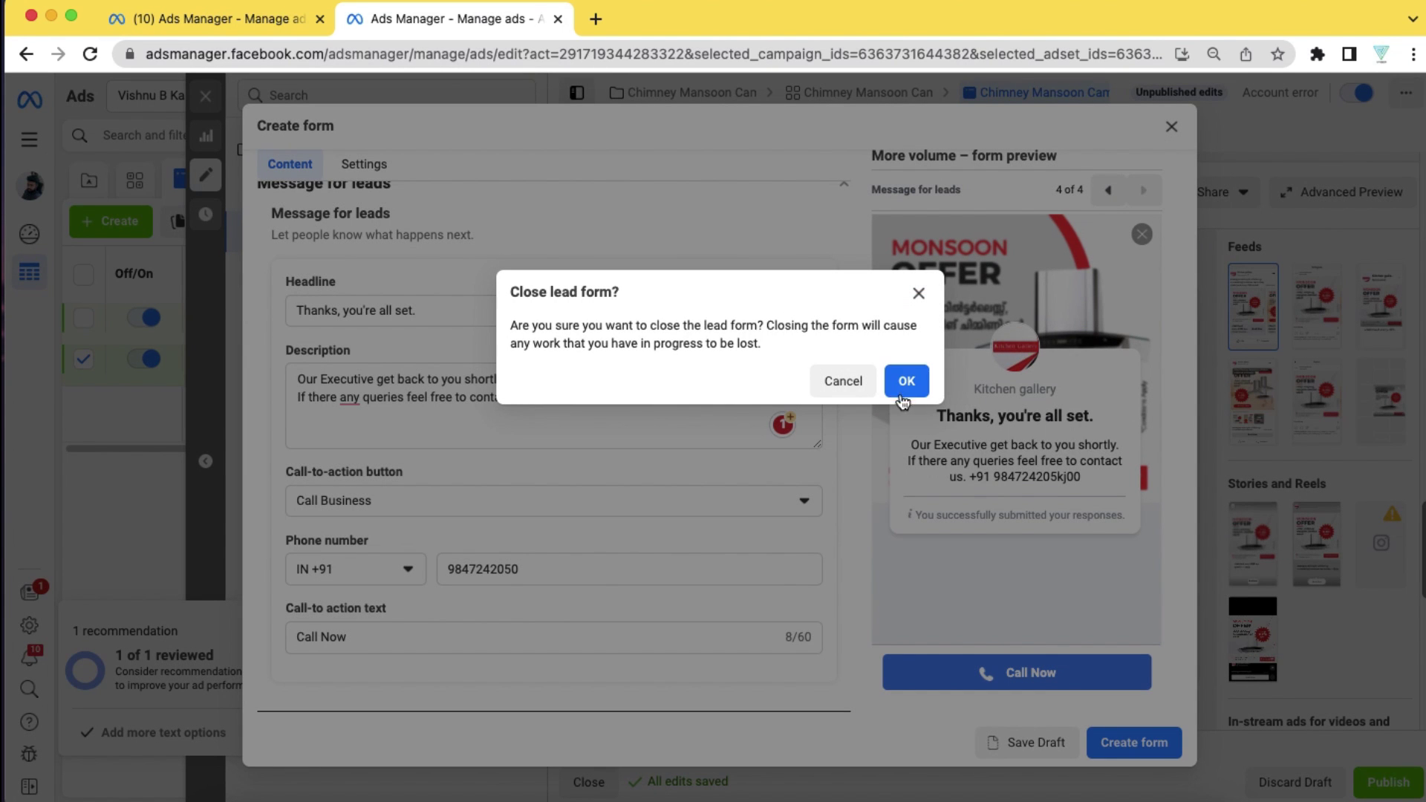
{"action": "left_click", "coordinate": [919, 381]}
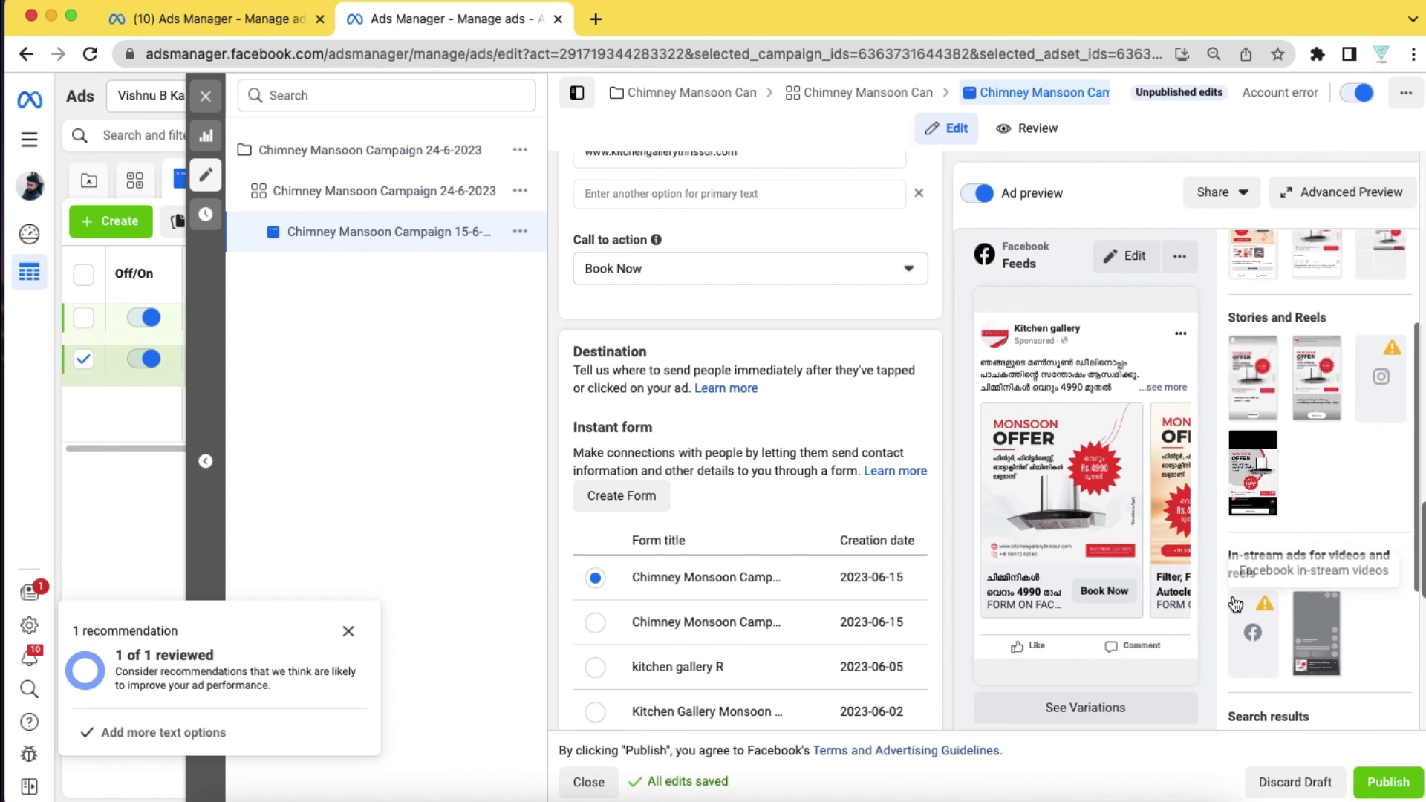
Preview the ad's selected instant form from the intro page through to the message for leads.
{"action": "scroll", "coordinate": [1233, 598], "scroll_direction": "down", "scroll_amount": 2}
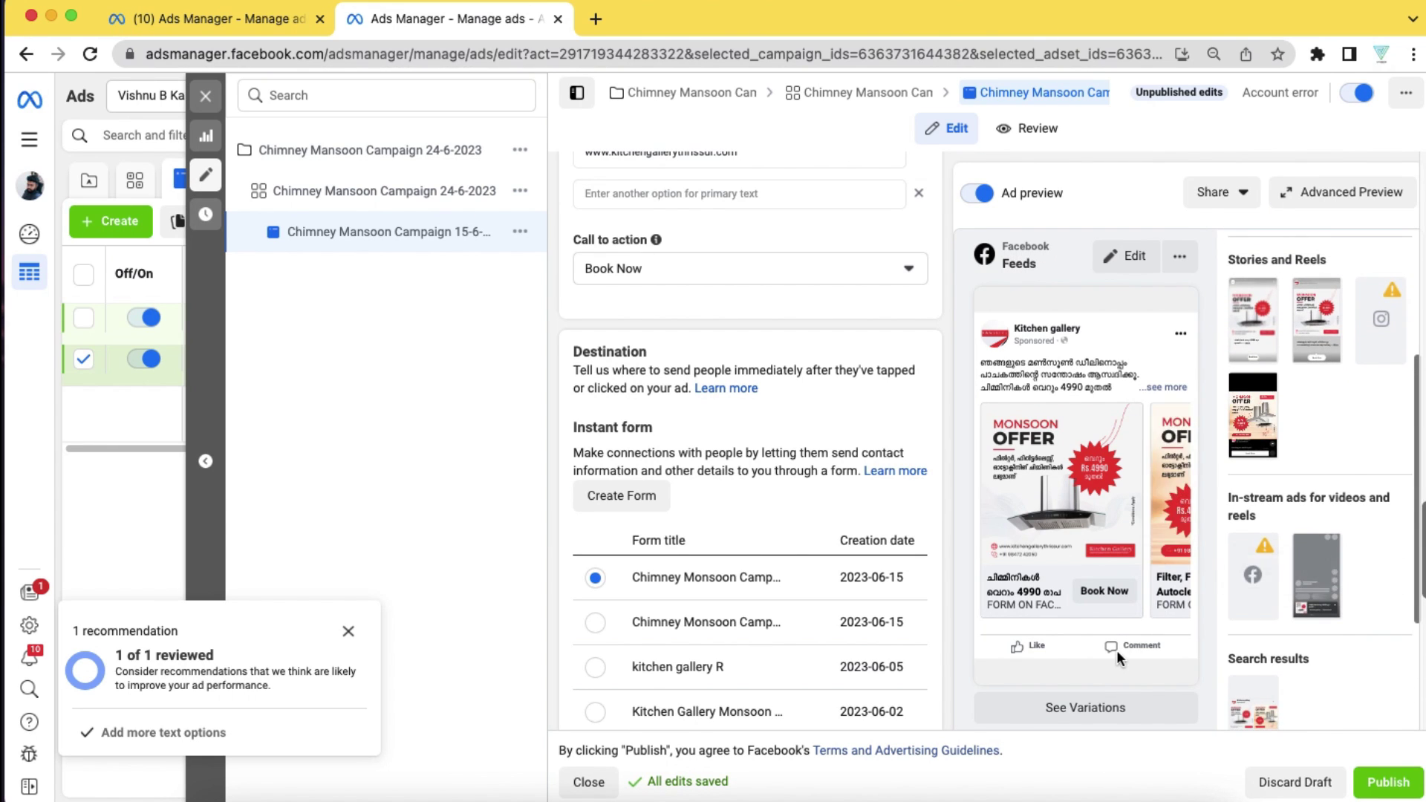
{"action": "scroll", "coordinate": [1116, 653], "scroll_direction": "down", "scroll_amount": 8}
{"action": "scroll", "coordinate": [1116, 650], "scroll_direction": "down", "scroll_amount": 1}
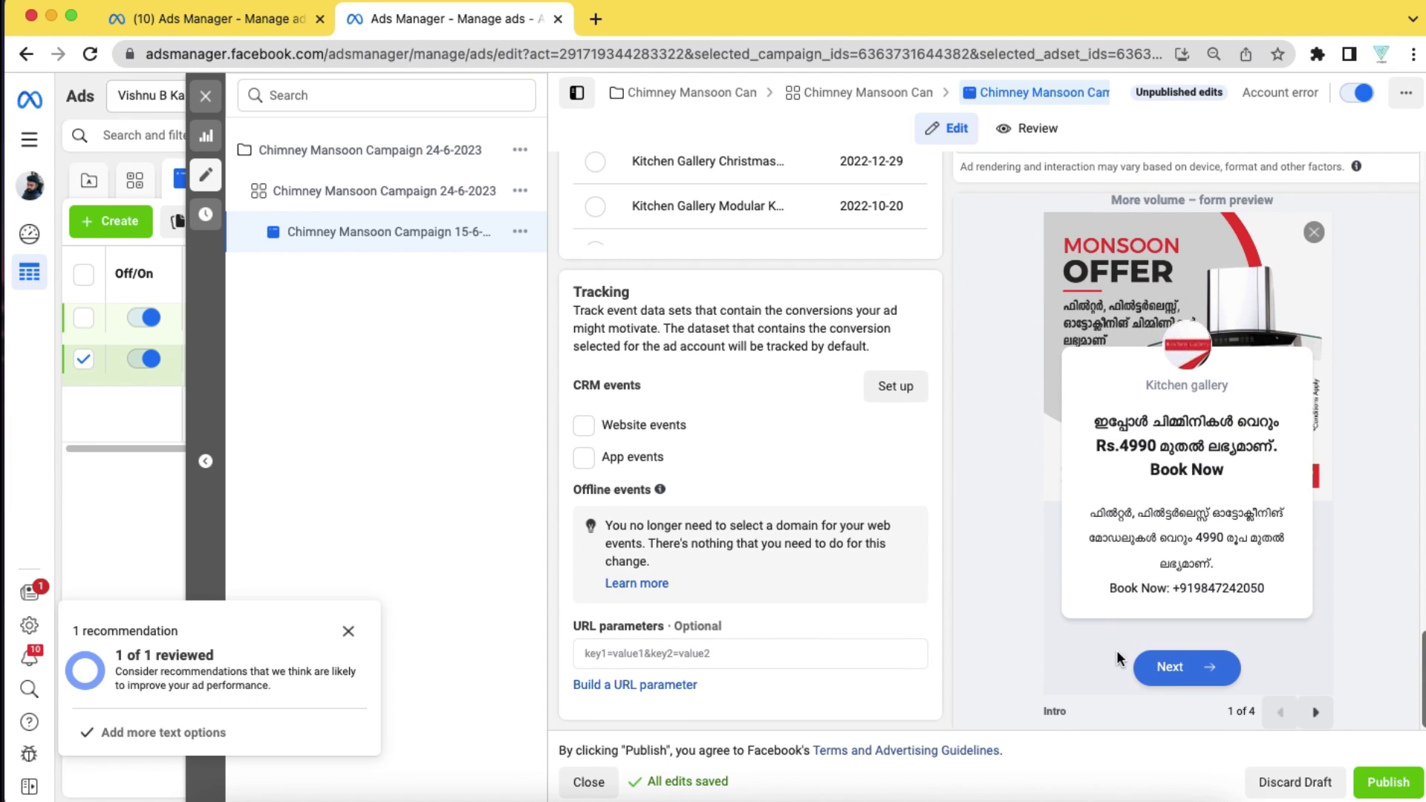
{"action": "left_click", "coordinate": [1318, 713]}
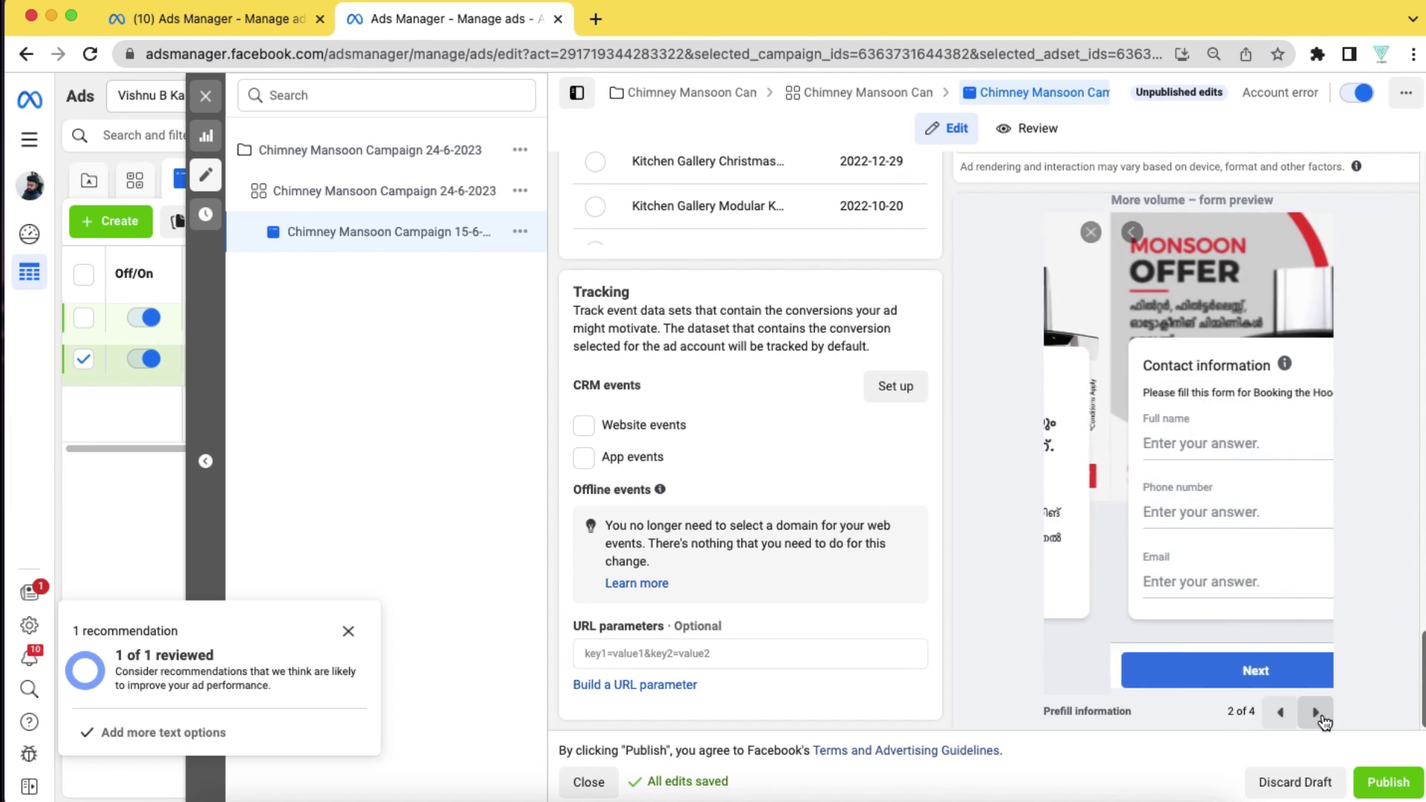
{"action": "left_click", "coordinate": [1318, 713]}
{"action": "left_click", "coordinate": [1318, 713]}
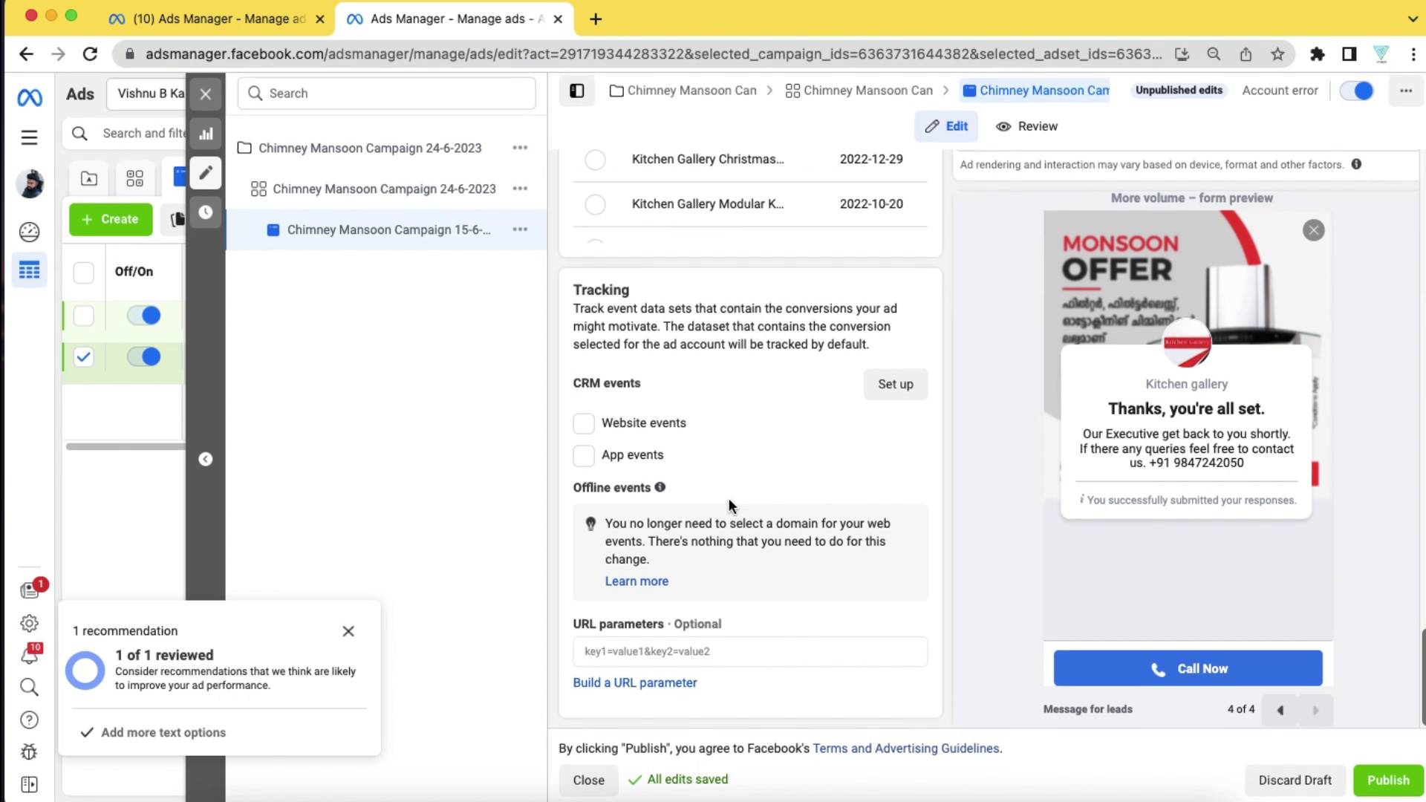
Publish the Chimney Mansoon campaign with its ad set and ad.
{"action": "left_click", "coordinate": [1390, 784]}
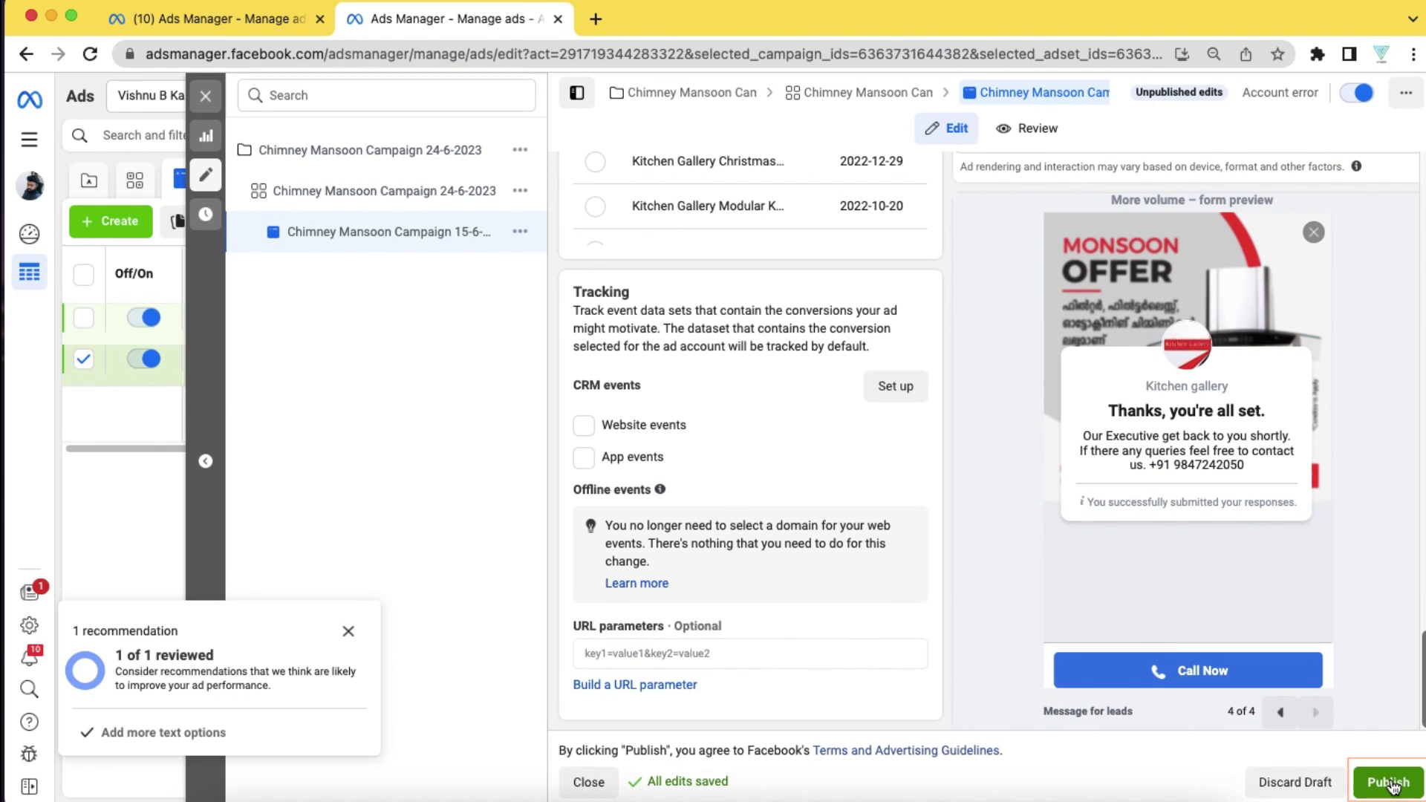